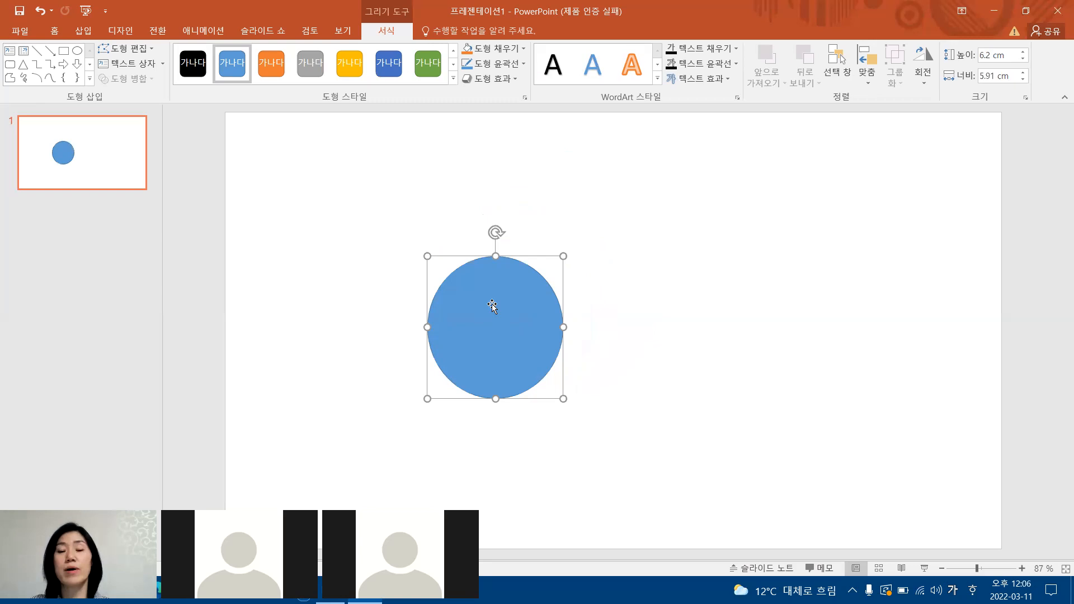
# Move the circle up and left on the slide and narrow it into an upright ellipse about 3.39 cm wide.
pyautogui.moveTo(492, 306); pyautogui.dragTo(476, 241)
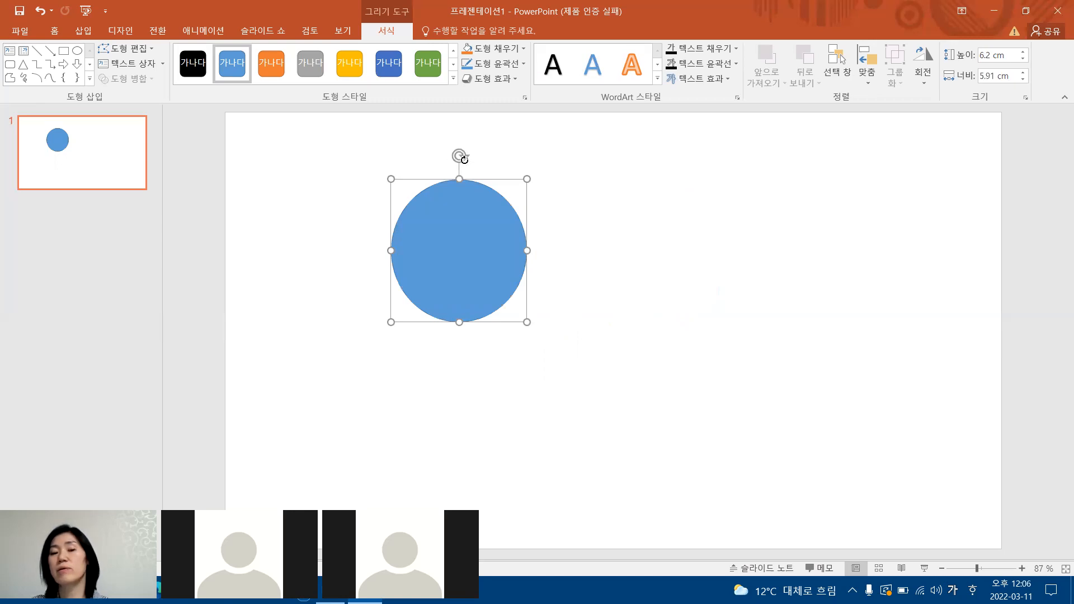
pyautogui.moveTo(458, 155); pyautogui.dragTo(481, 133)
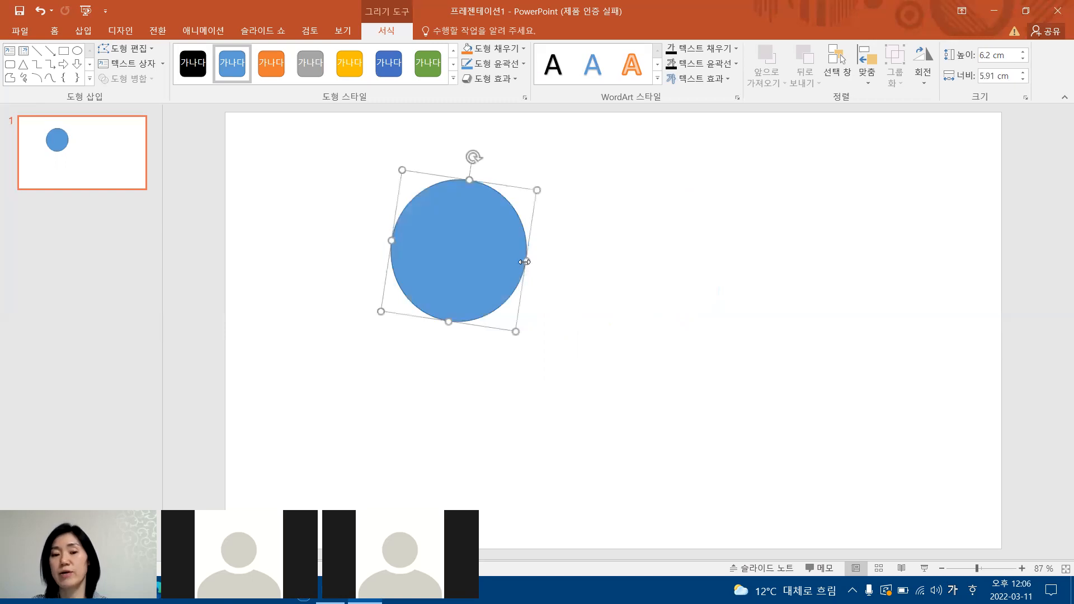
pyautogui.moveTo(512, 257); pyautogui.dragTo(469, 242)
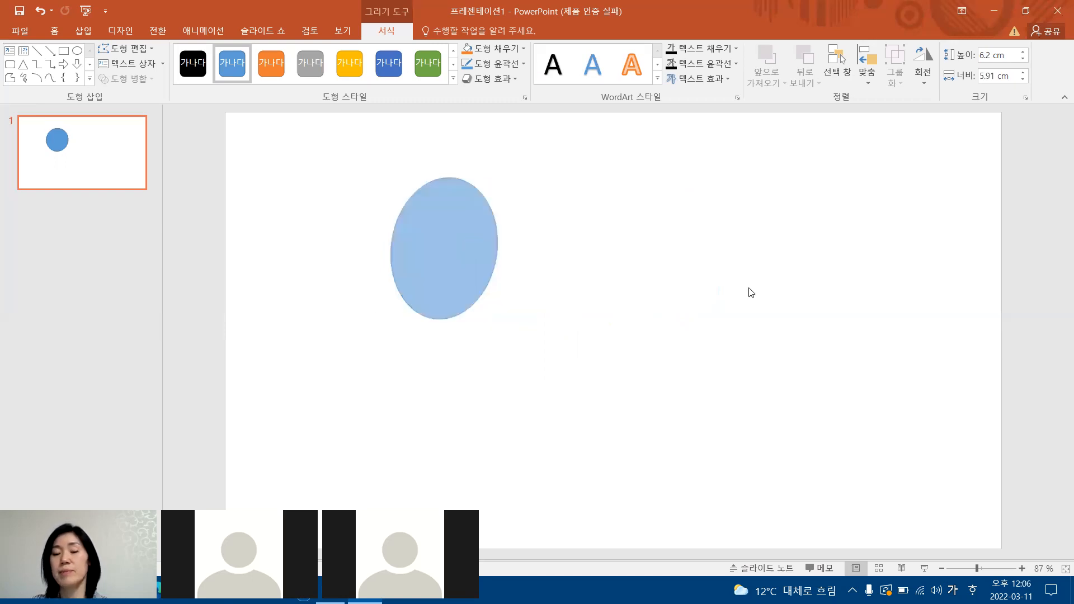
pyautogui.moveTo(444, 151)
pyautogui.mouseDown()
pyautogui.moveTo(487, 199)
pyautogui.moveTo(501, 269)
pyautogui.moveTo(510, 259)
pyautogui.moveTo(425, 161)
pyautogui.moveTo(344, 197)
pyautogui.moveTo(523, 242)
pyautogui.moveTo(458, 154)
pyautogui.moveTo(475, 203)
pyautogui.moveTo(430, 150)
pyautogui.mouseUp()
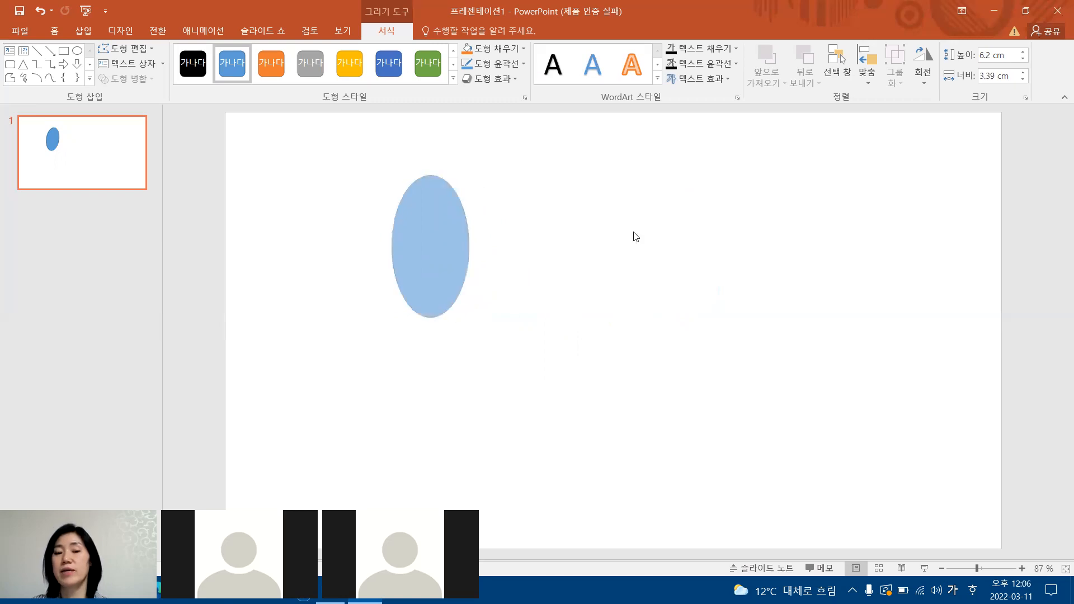
pyautogui.click(635, 236)
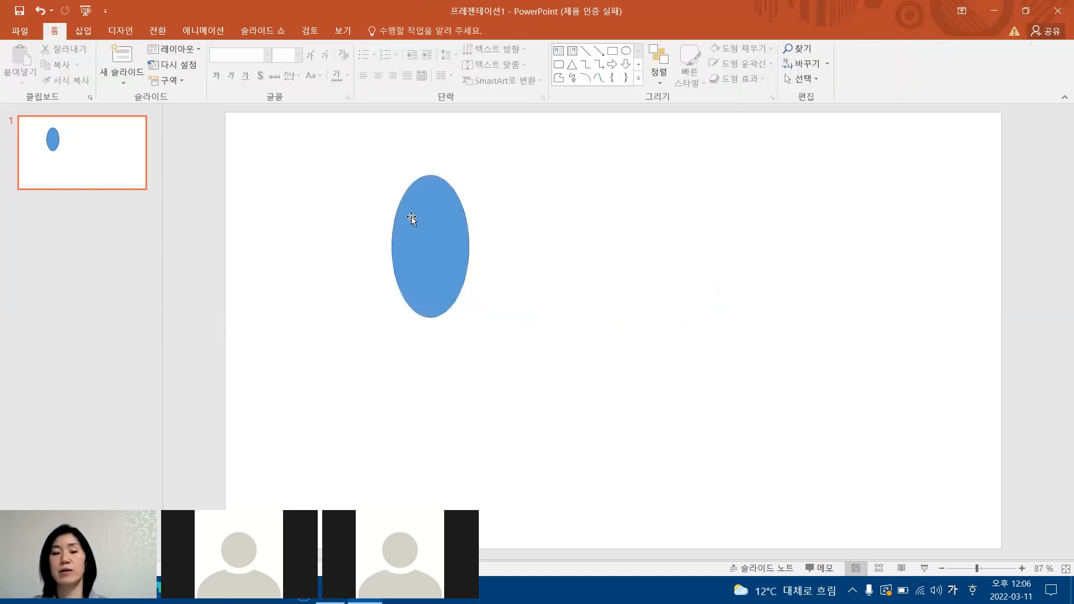
# Tilt the ellipse slightly clockwise, further right on the slide, and resize it to about 5.41 cm wide and 5.72 cm high.
pyautogui.click(467, 250)
pyautogui.moveTo(467, 250); pyautogui.dragTo(515, 247)
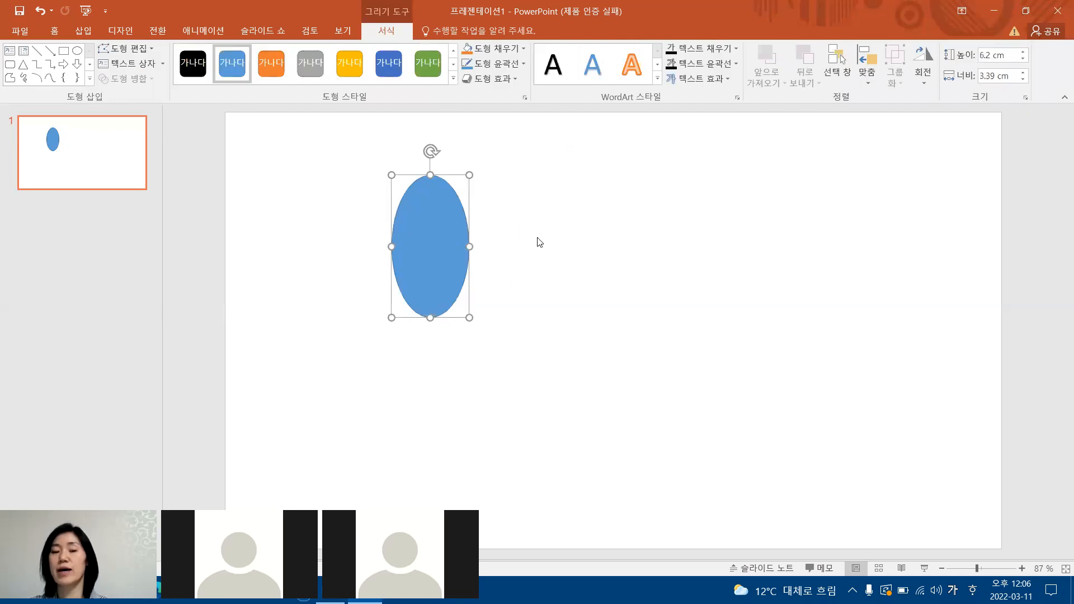
pyautogui.moveTo(450, 149); pyautogui.dragTo(473, 145)
pyautogui.moveTo(469, 229); pyautogui.dragTo(605, 228)
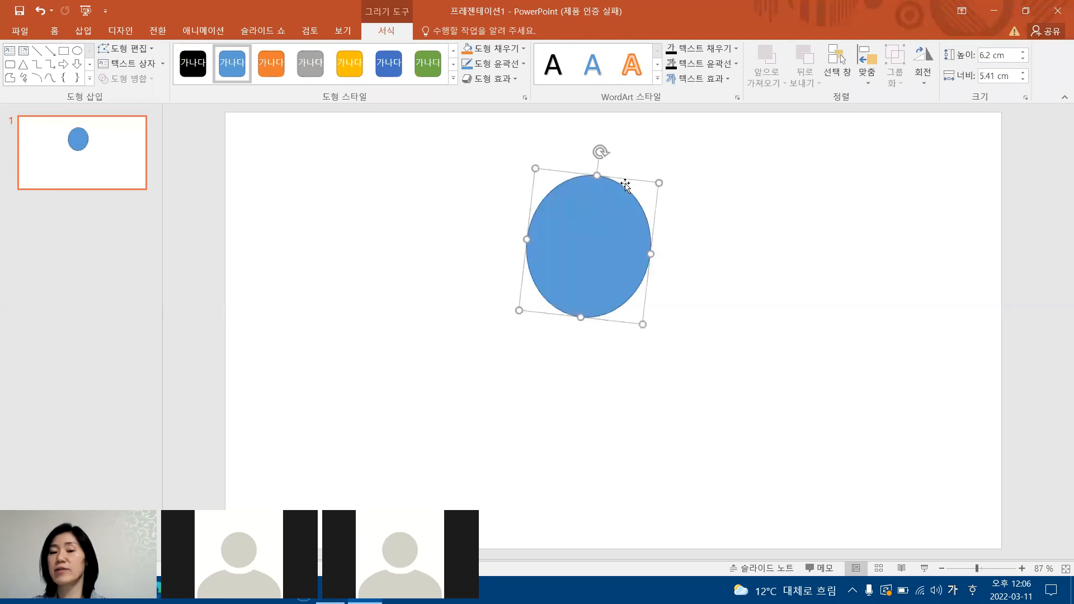
pyautogui.moveTo(595, 176); pyautogui.dragTo(596, 187)
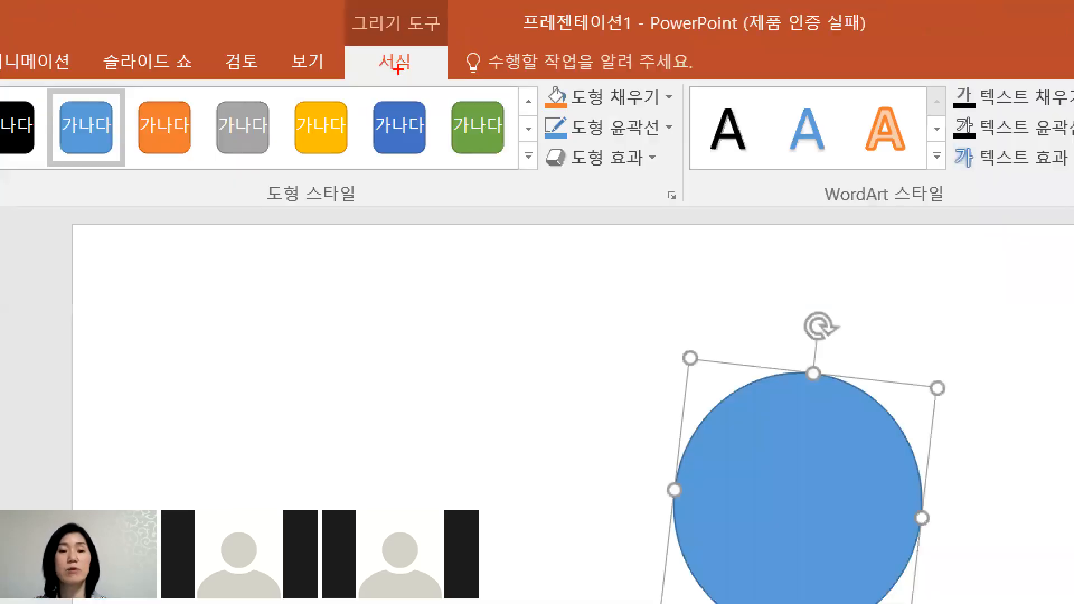
pyautogui.moveTo(305, 52); pyautogui.dragTo(447, 109)
pyautogui.moveTo(305, 53); pyautogui.dragTo(447, 132)
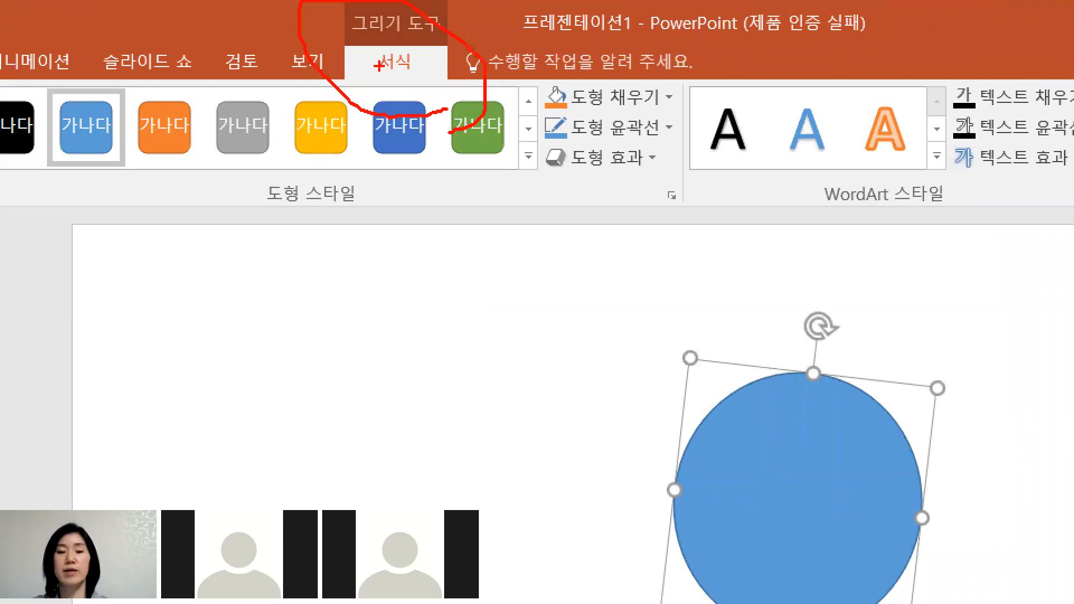
pyautogui.press('Escape')
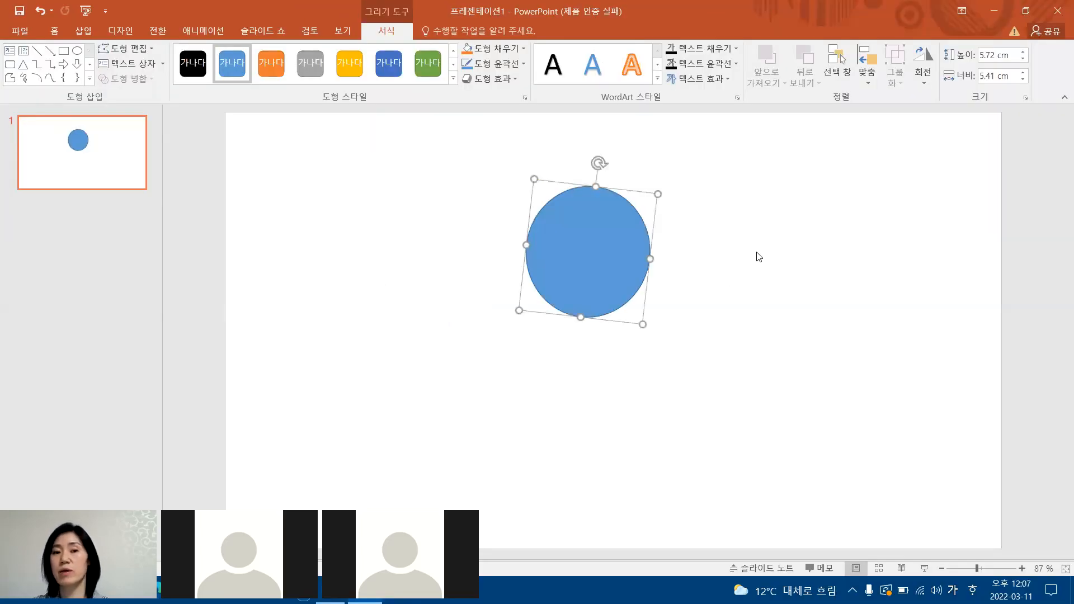
pyautogui.click(671, 252)
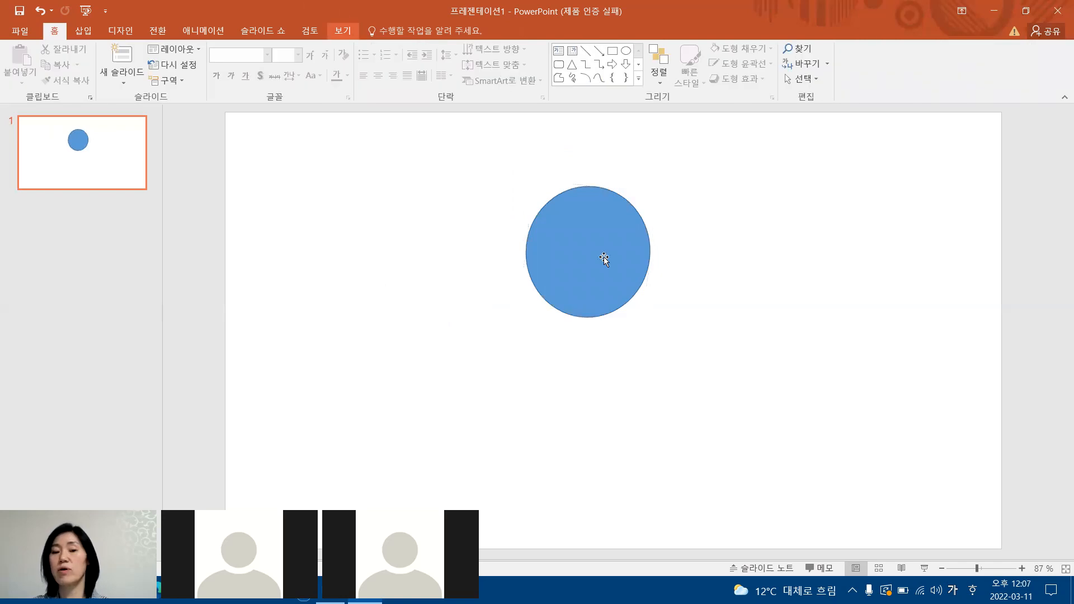
pyautogui.click(581, 233)
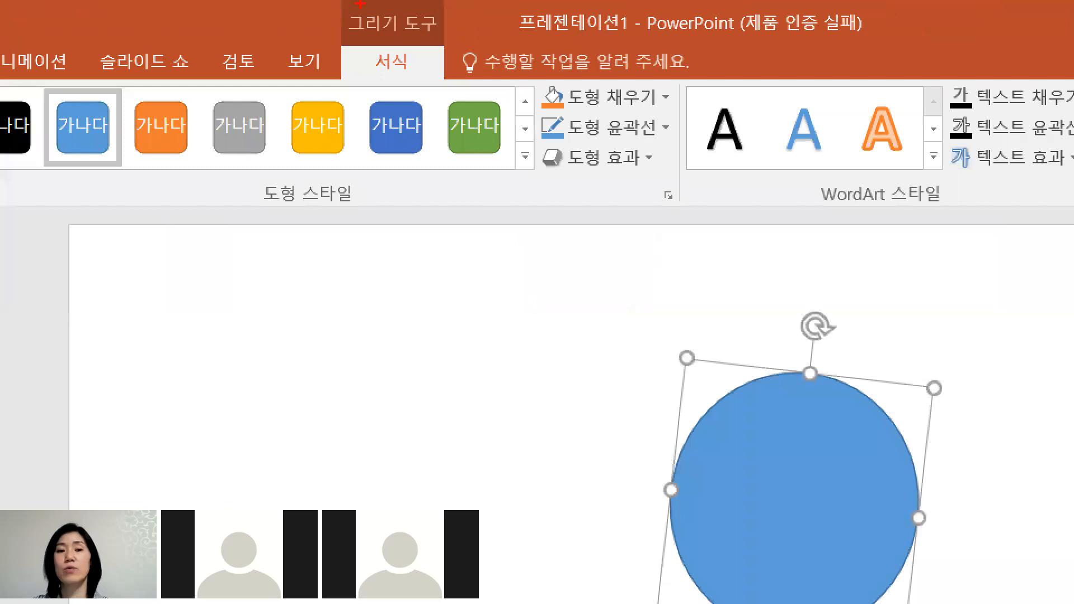
pyautogui.moveTo(360, 3)
pyautogui.mouseDown()
pyautogui.moveTo(371, 65)
pyautogui.moveTo(431, 7)
pyautogui.mouseUp()
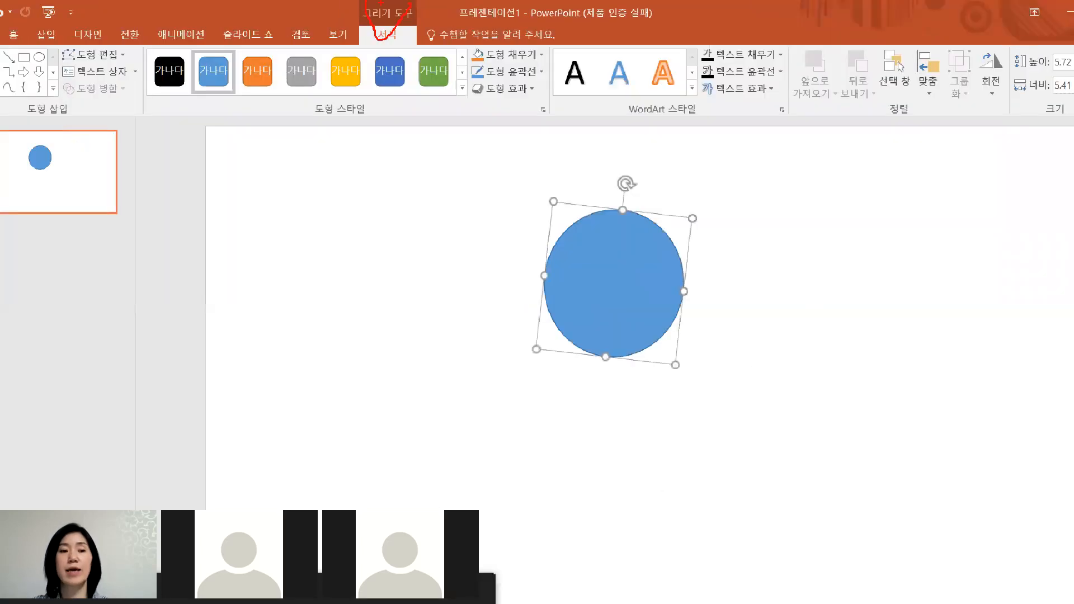
pyautogui.moveTo(51, 51)
pyautogui.mouseDown()
pyautogui.moveTo(54, 84)
pyautogui.moveTo(468, 132)
pyautogui.moveTo(1029, 132)
pyautogui.mouseUp()
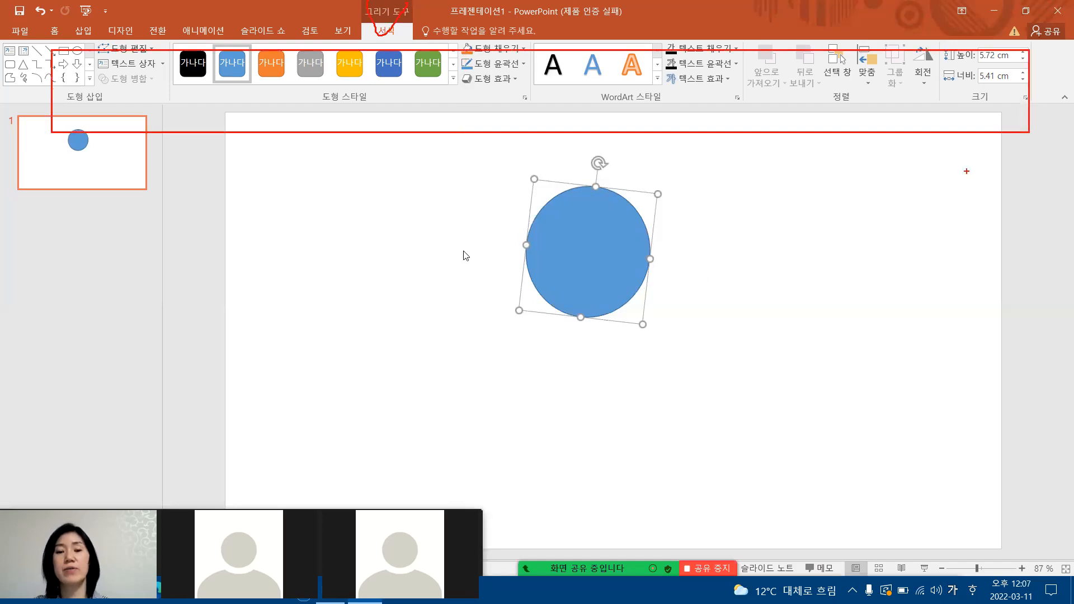
pyautogui.press('Escape')
# Move the tilted circle slightly down and left, closer to the middle of the slide.
pyautogui.moveTo(593, 259)
pyautogui.mouseDown()
pyautogui.moveTo(579, 276)
pyautogui.moveTo(556, 279)
pyautogui.moveTo(565, 282)
pyautogui.mouseUp()
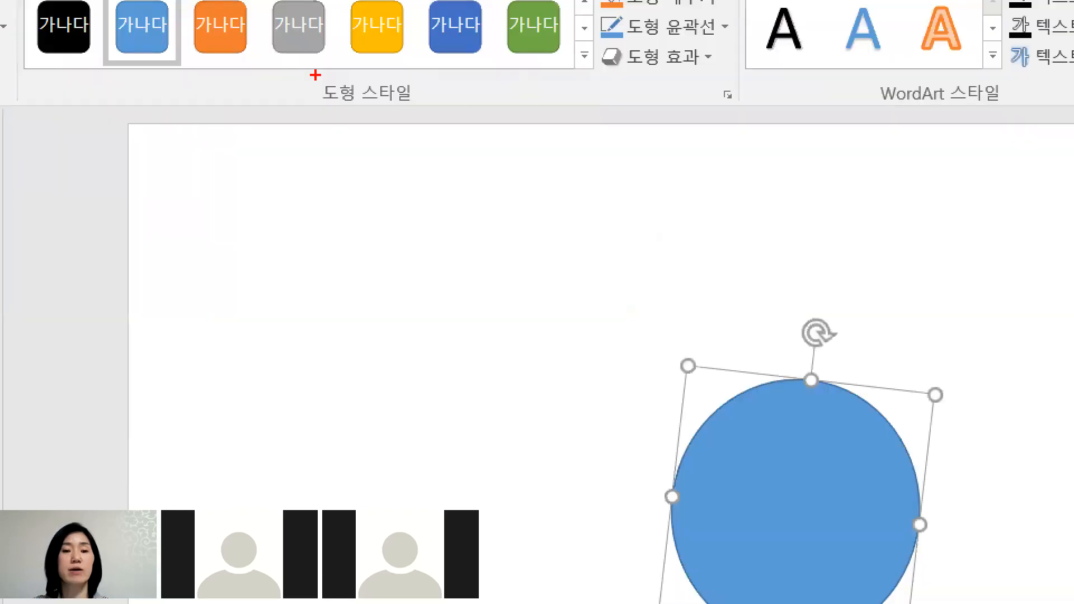
pyautogui.moveTo(315, 75)
pyautogui.mouseDown()
pyautogui.moveTo(302, 49)
pyautogui.moveTo(286, 87)
pyautogui.mouseUp()
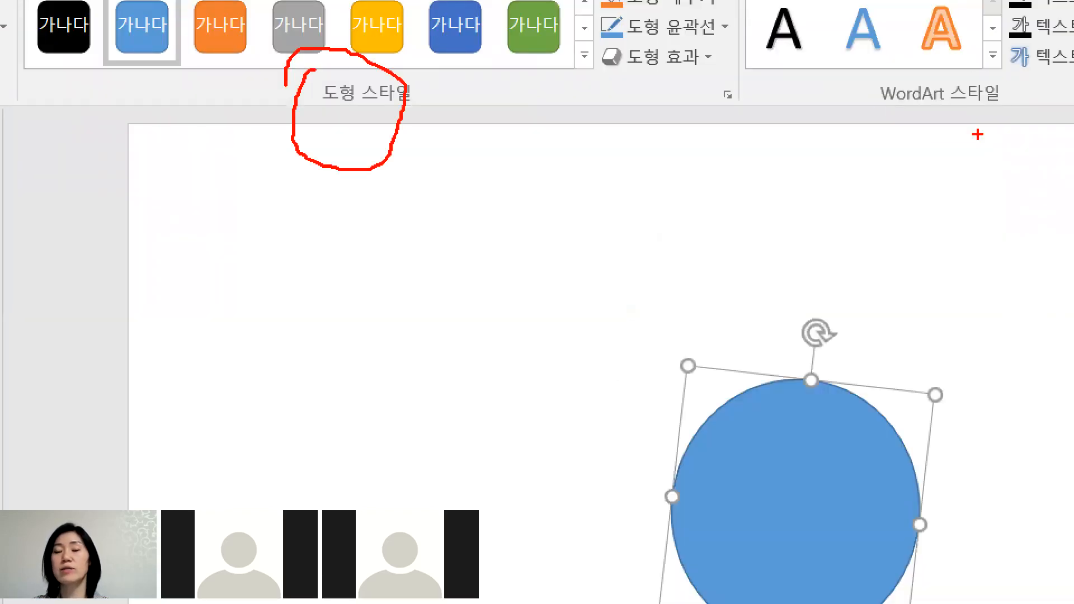
pyautogui.moveTo(978, 134); pyautogui.dragTo(931, 135)
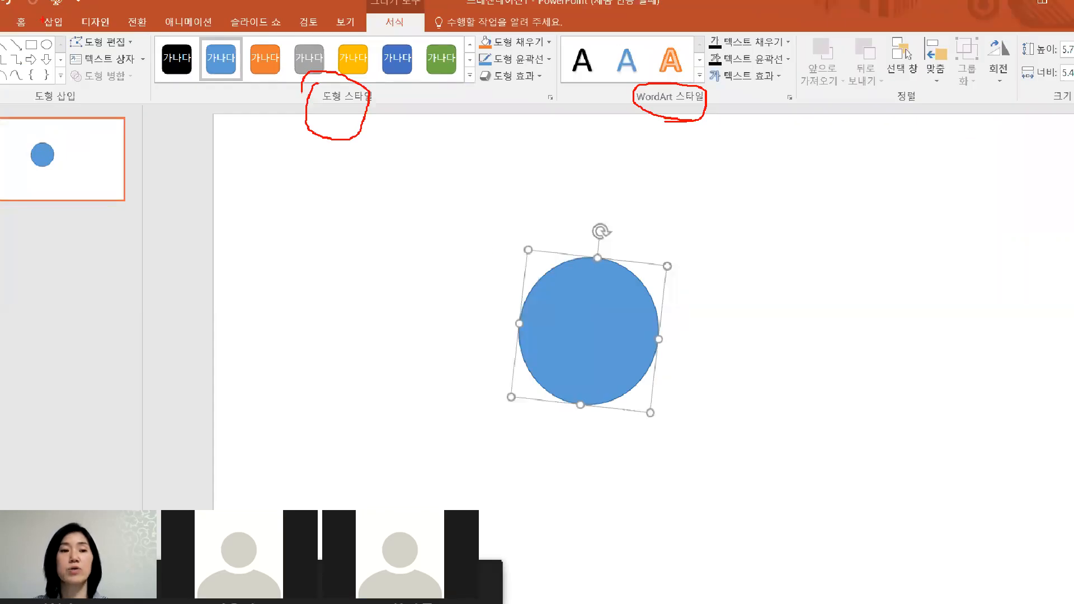
pyautogui.moveTo(5, 21)
pyautogui.mouseDown()
pyautogui.moveTo(361, 125)
pyautogui.moveTo(553, 120)
pyautogui.mouseUp()
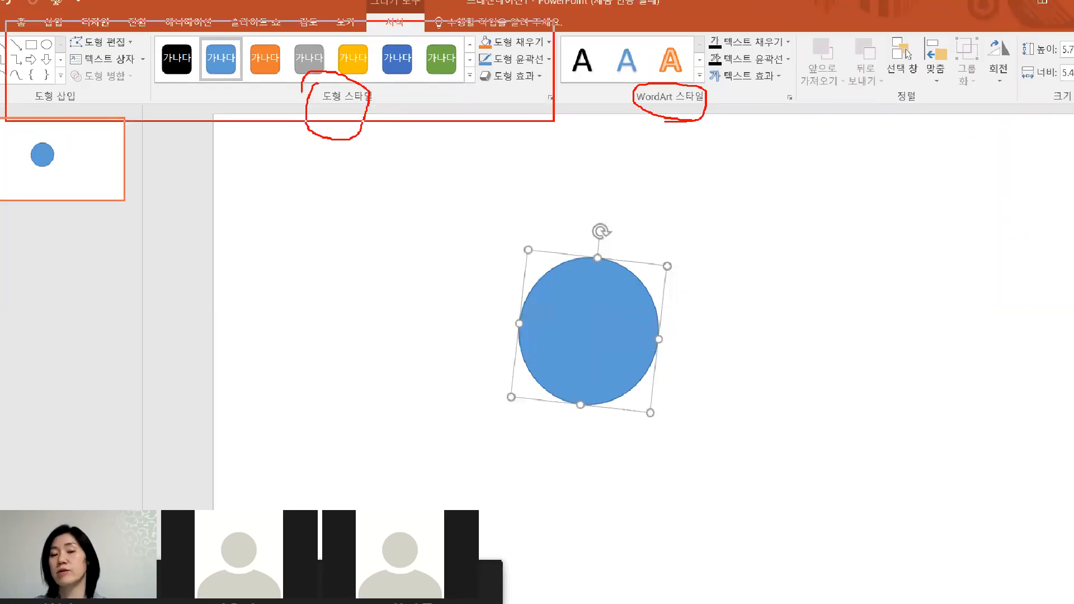
pyautogui.moveTo(834, 42); pyautogui.dragTo(663, 147)
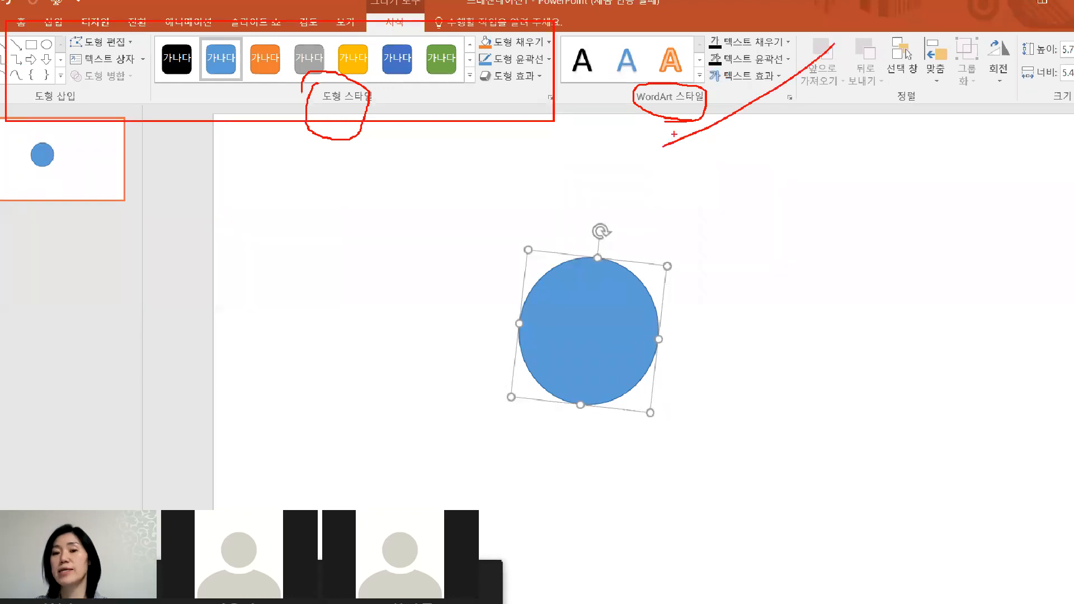
pyautogui.moveTo(692, 47); pyautogui.dragTo(829, 158)
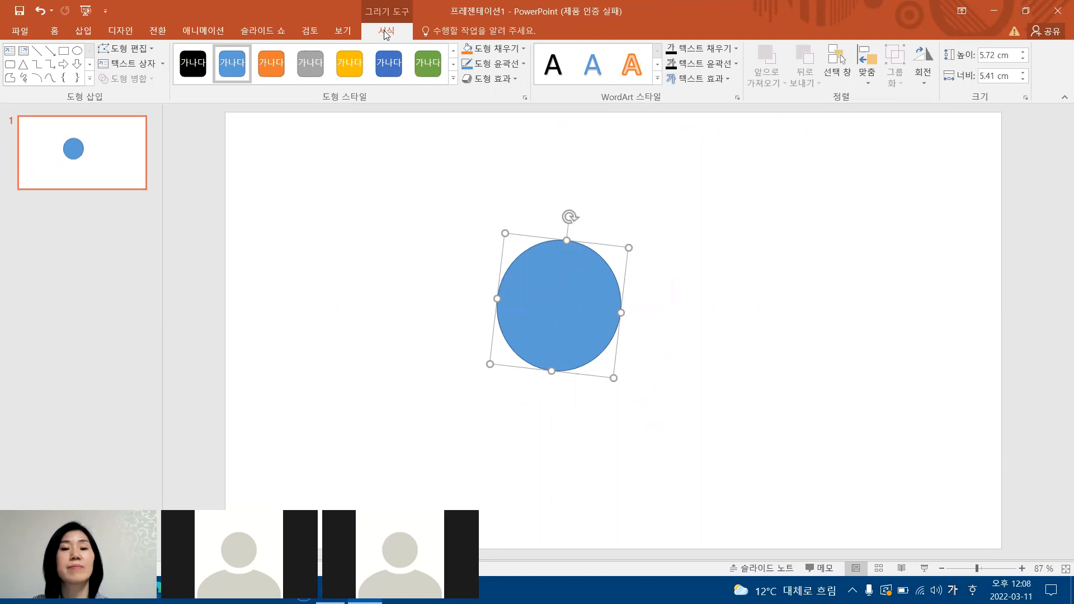
# Reselect the circle and reduce its height to about 5.3 cm by pulling its lower edge upward.
pyautogui.click(712, 209)
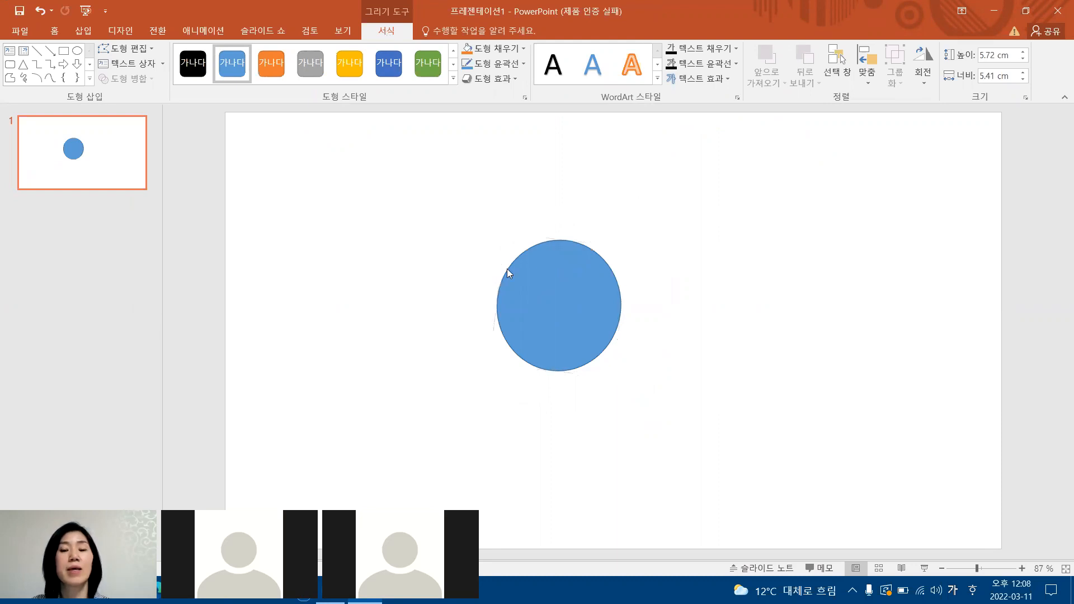
pyautogui.doubleClick(543, 276)
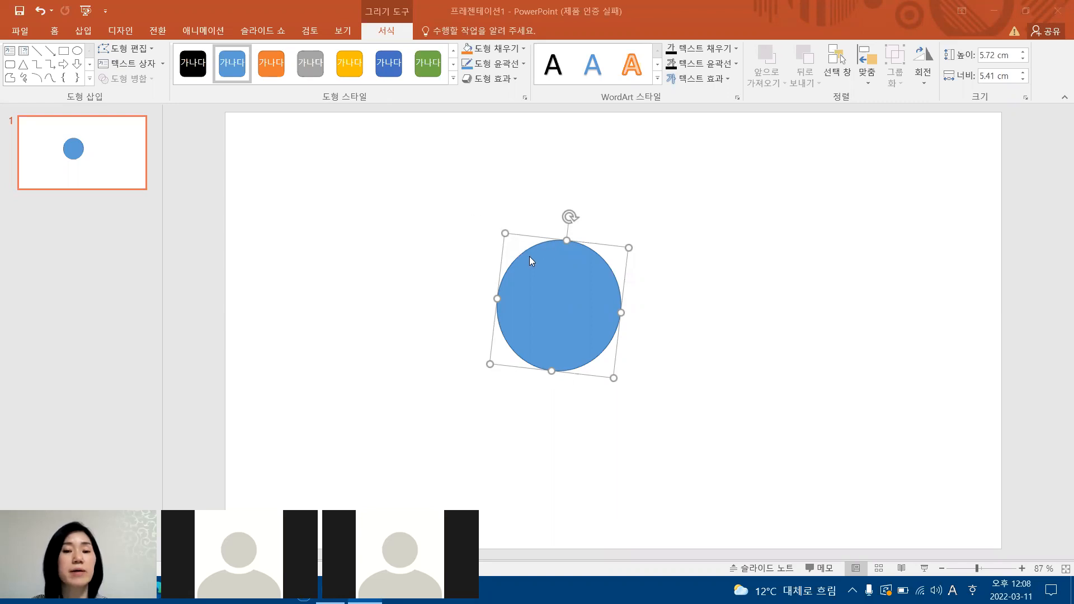
pyautogui.click(552, 371)
pyautogui.moveTo(552, 371)
pyautogui.mouseDown()
pyautogui.moveTo(559, 339)
pyautogui.moveTo(552, 358)
pyautogui.mouseUp()
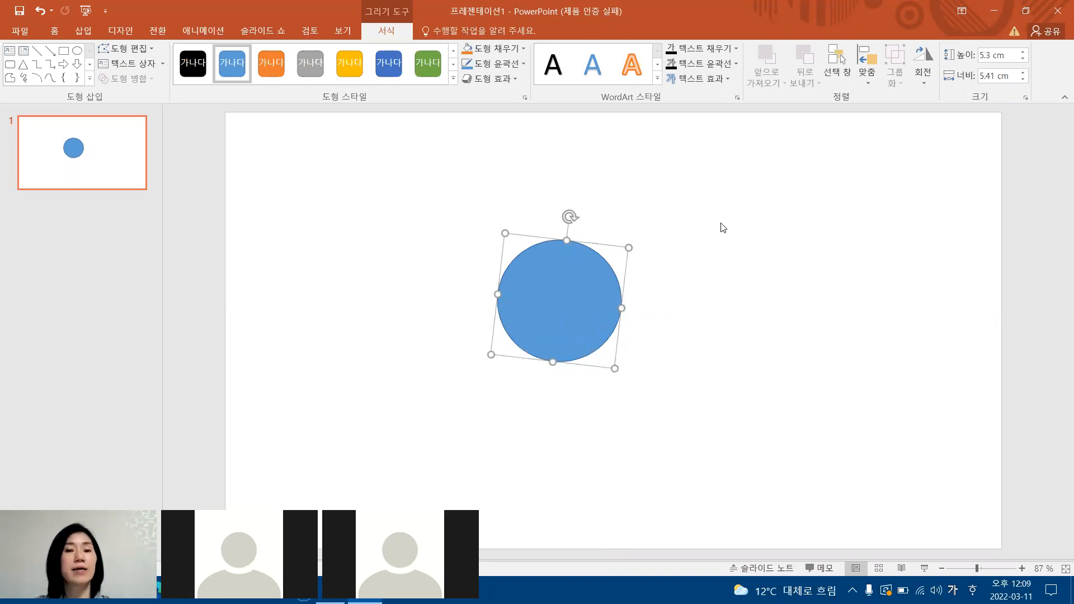
# Open the circle's detailed shape formatting settings beside the slide and expand both the fill and line options.
pyautogui.click(498, 204)
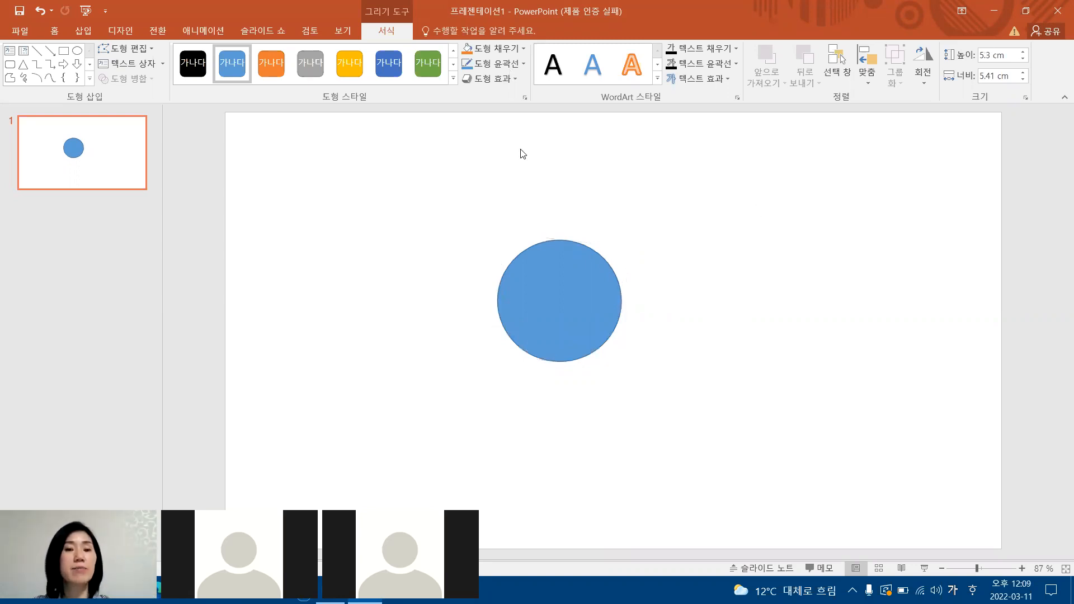
pyautogui.click(561, 278)
pyautogui.click(367, 33)
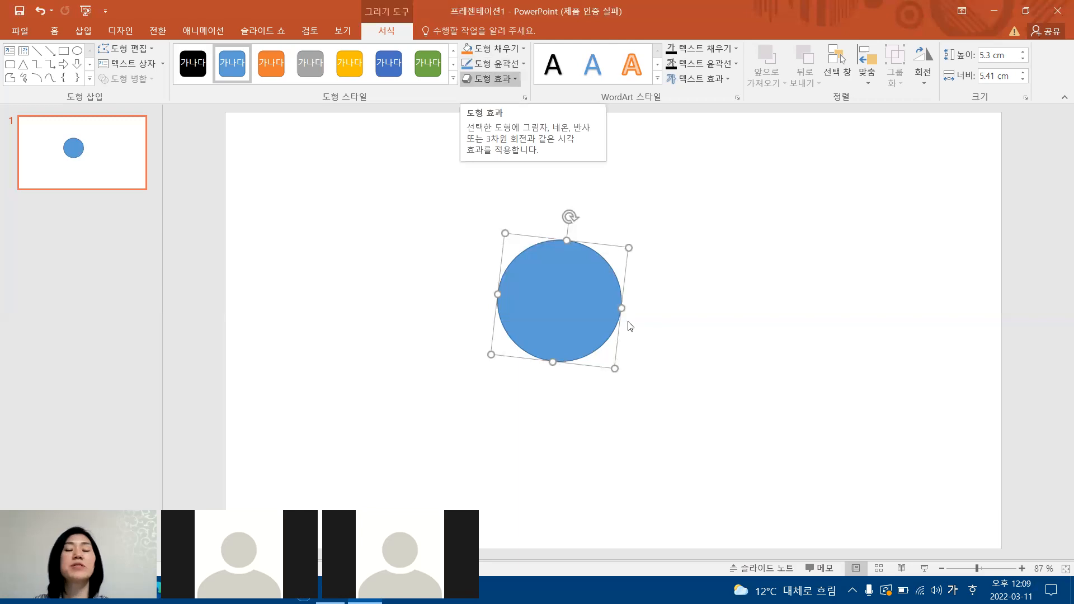
pyautogui.rightClick(567, 287)
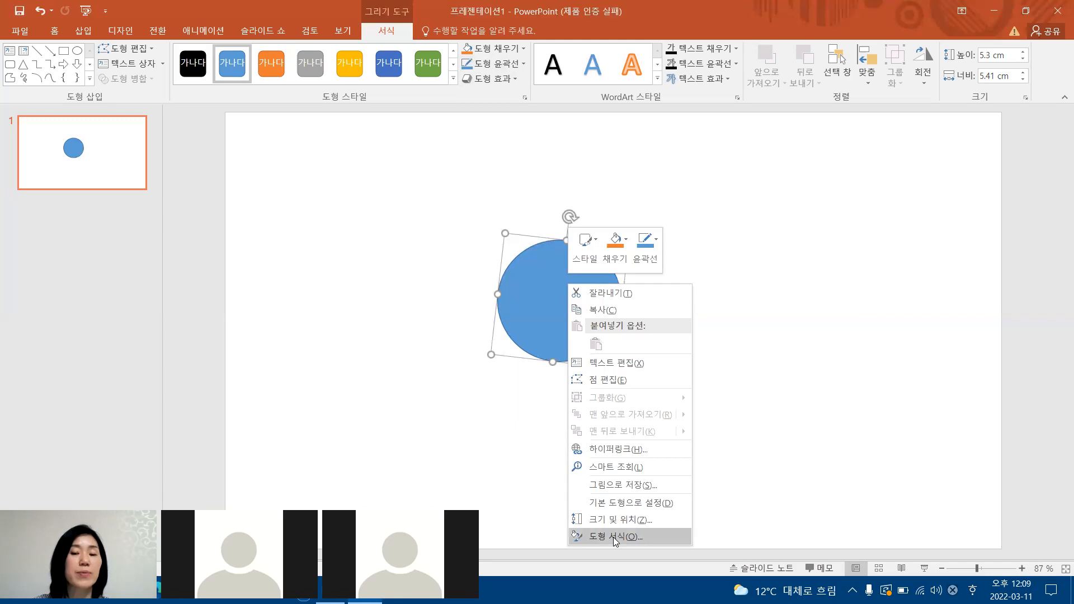
pyautogui.click(551, 294)
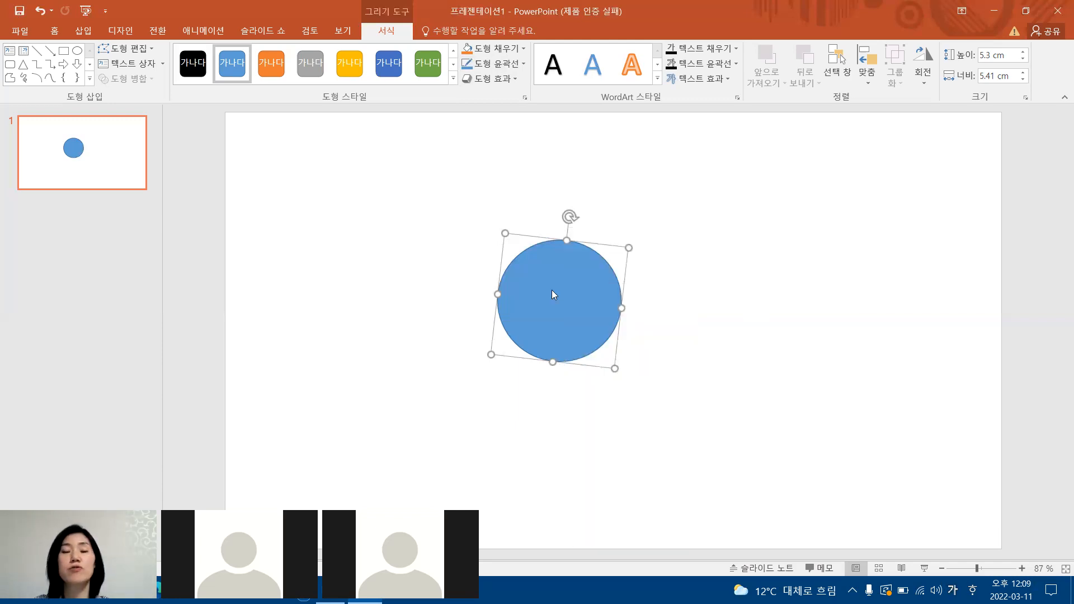
pyautogui.rightClick(553, 295)
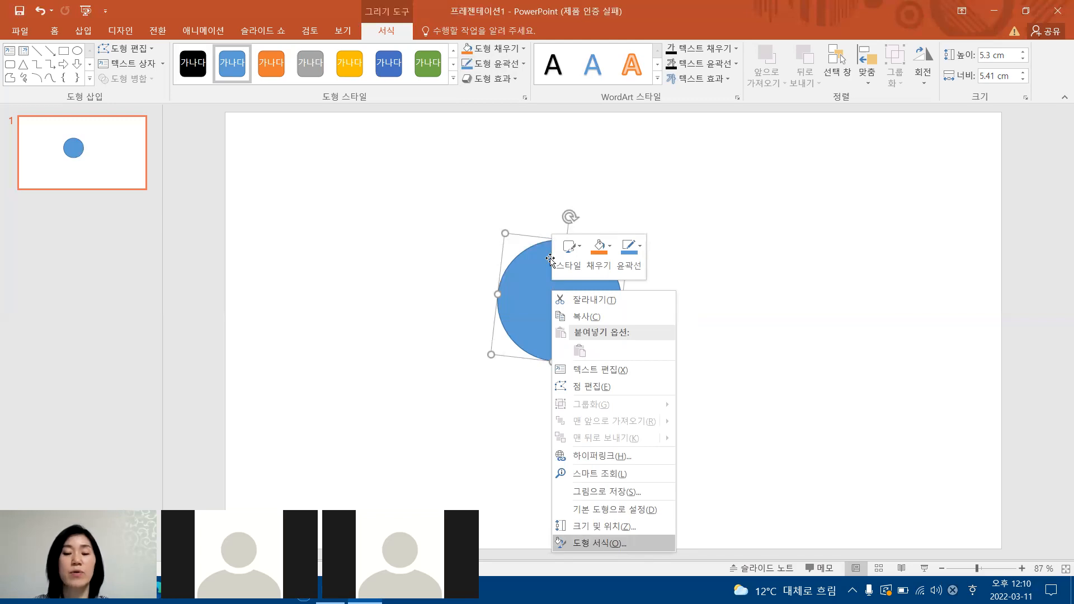
pyautogui.click(607, 543)
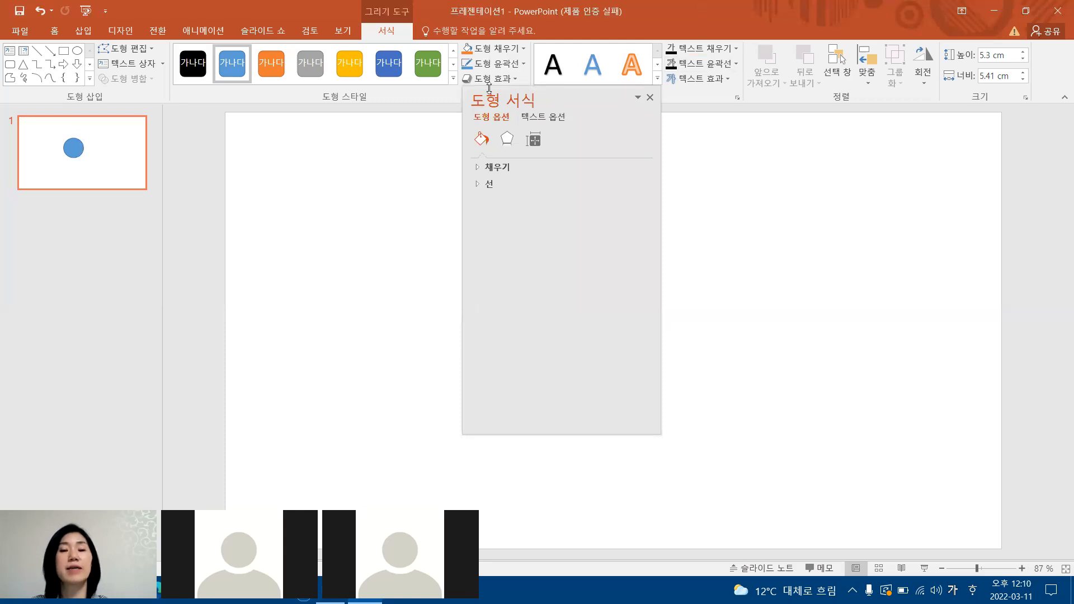
pyautogui.moveTo(728, 134); pyautogui.dragTo(950, 117)
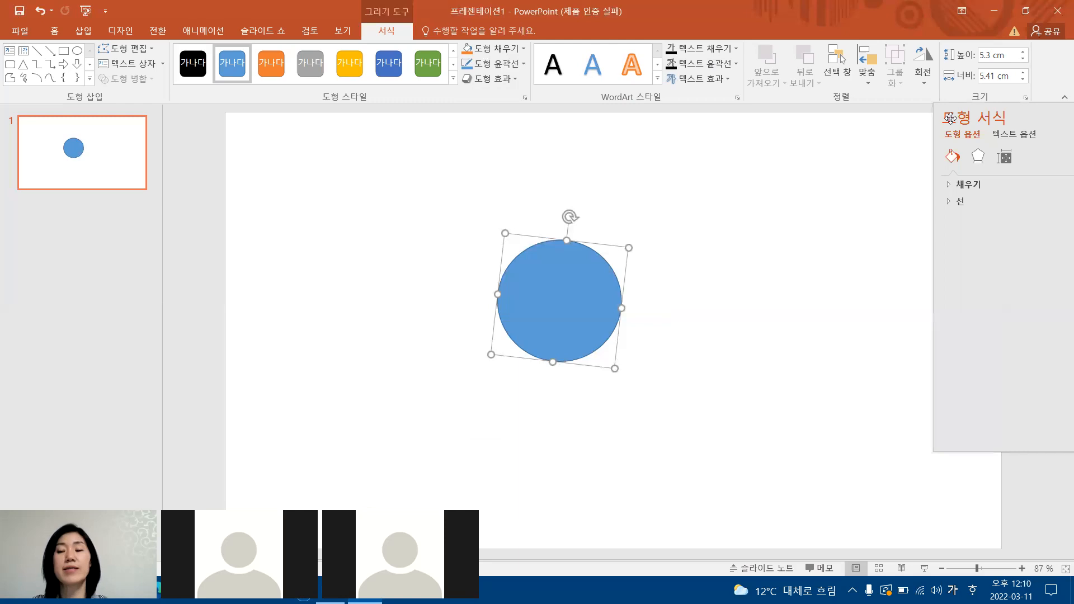
pyautogui.click(960, 188)
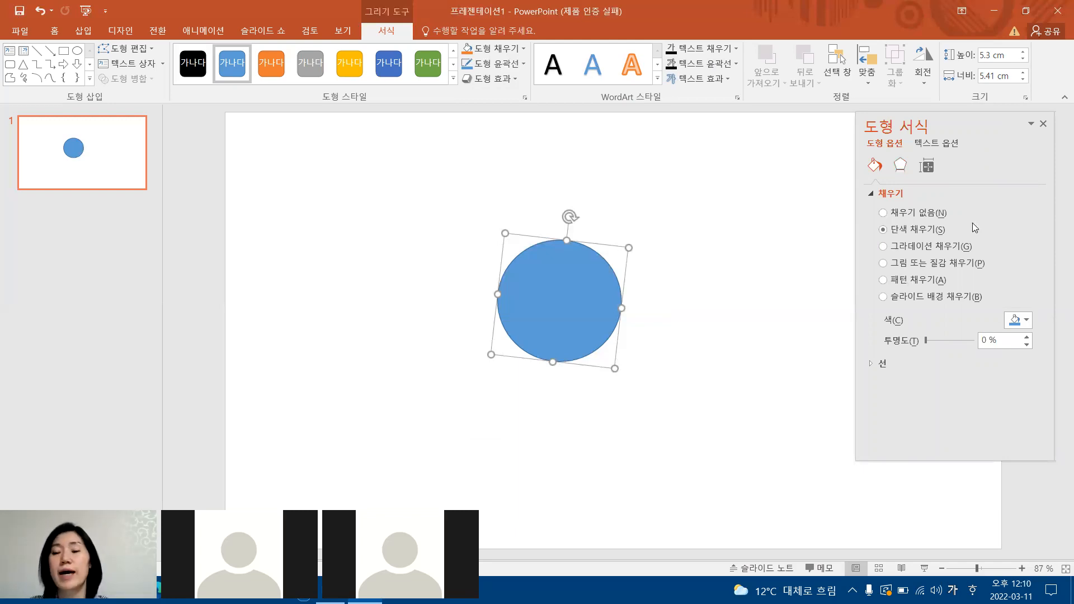
pyautogui.click(513, 64)
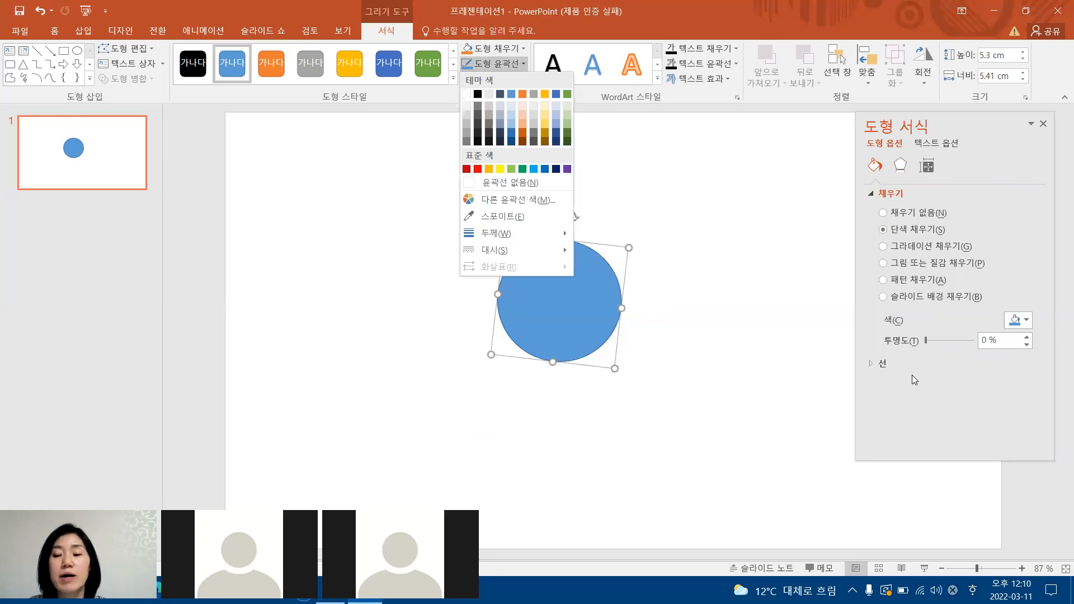
pyautogui.click(881, 367)
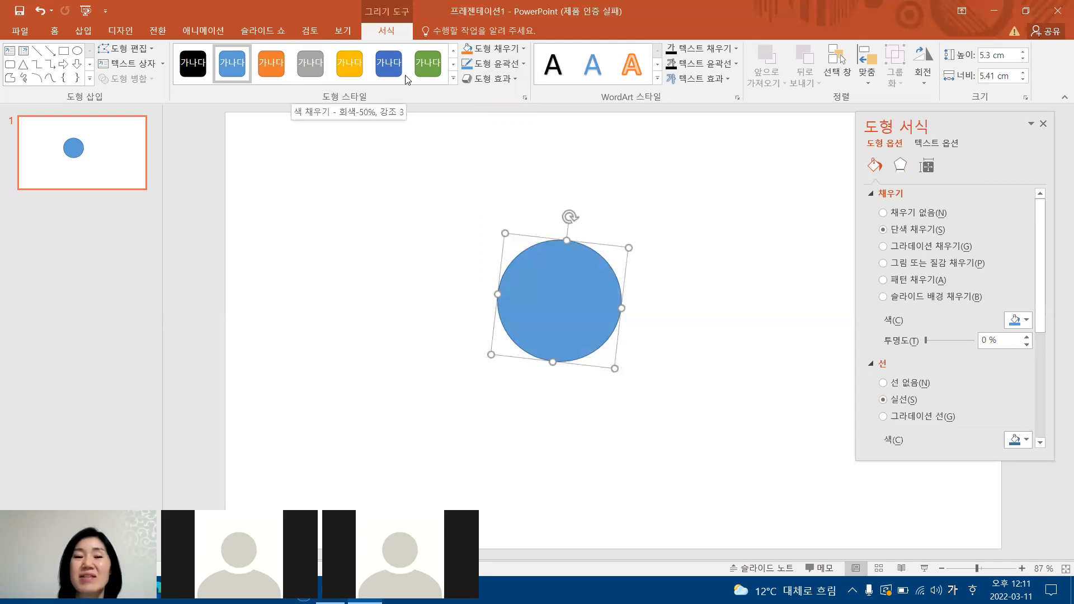
# Try the green filled preset shape style on the circle and replace it with the dark blue one.
pyautogui.click(428, 70)
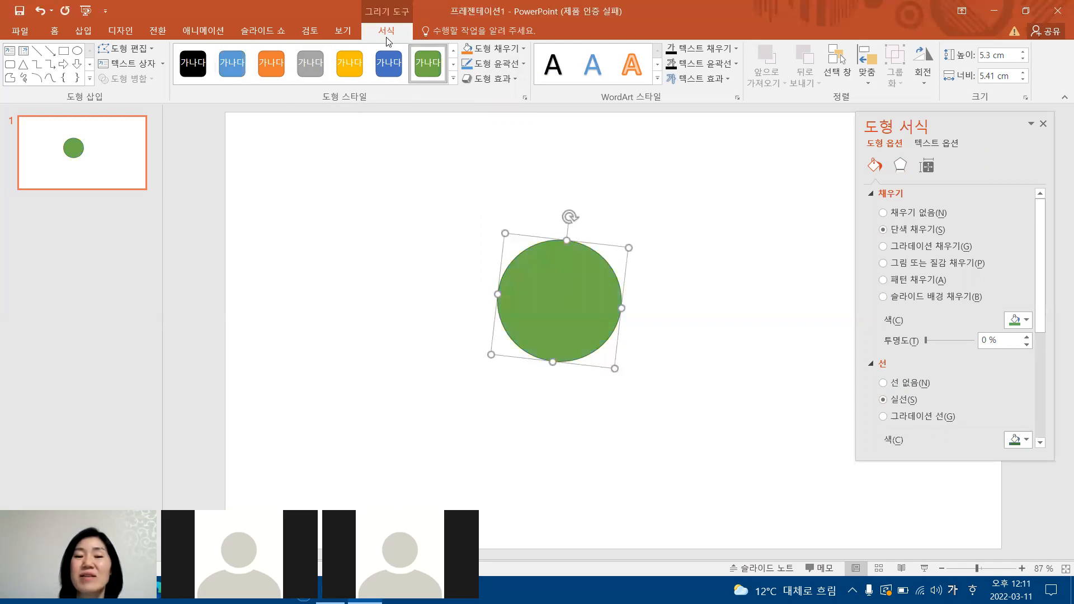
pyautogui.click(394, 65)
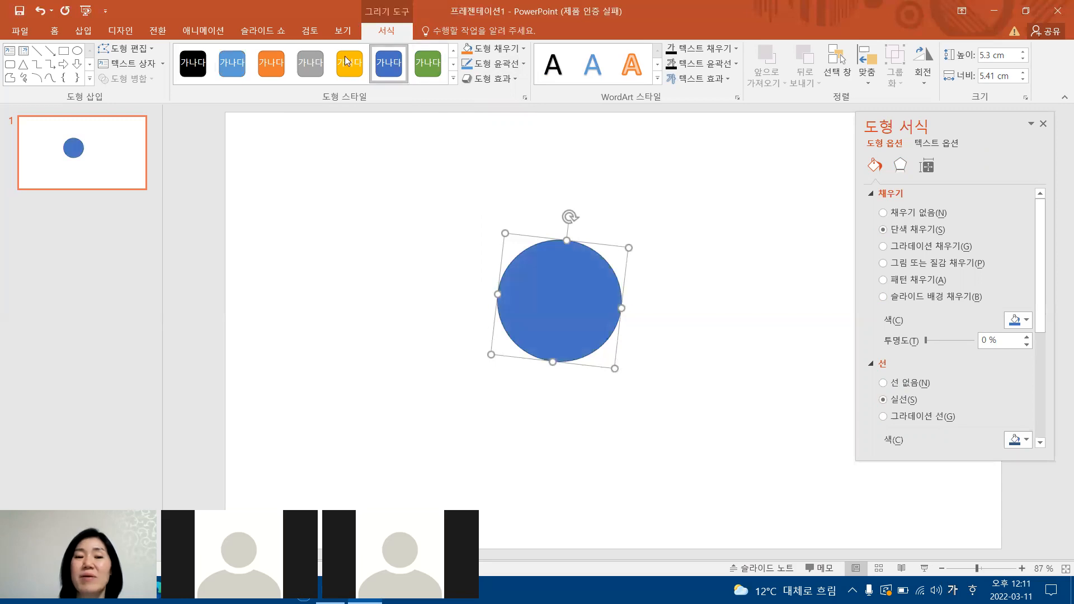
# Try the light blue, gold and green outline-only preset styles on the circle and settle on the black outline one.
pyautogui.click(452, 82)
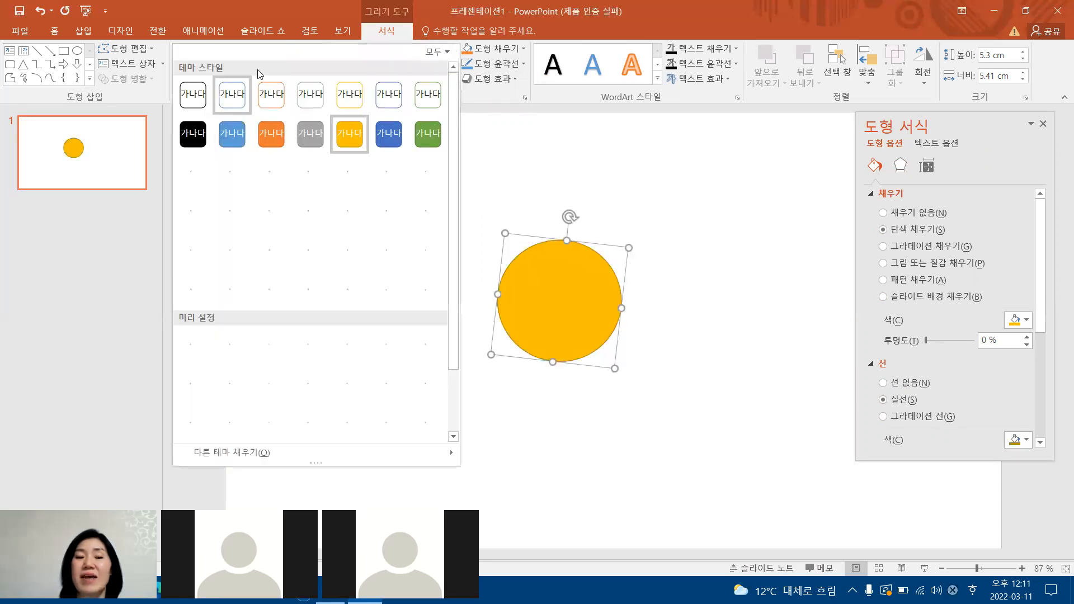
pyautogui.click(234, 96)
pyautogui.click(353, 71)
pyautogui.click(424, 73)
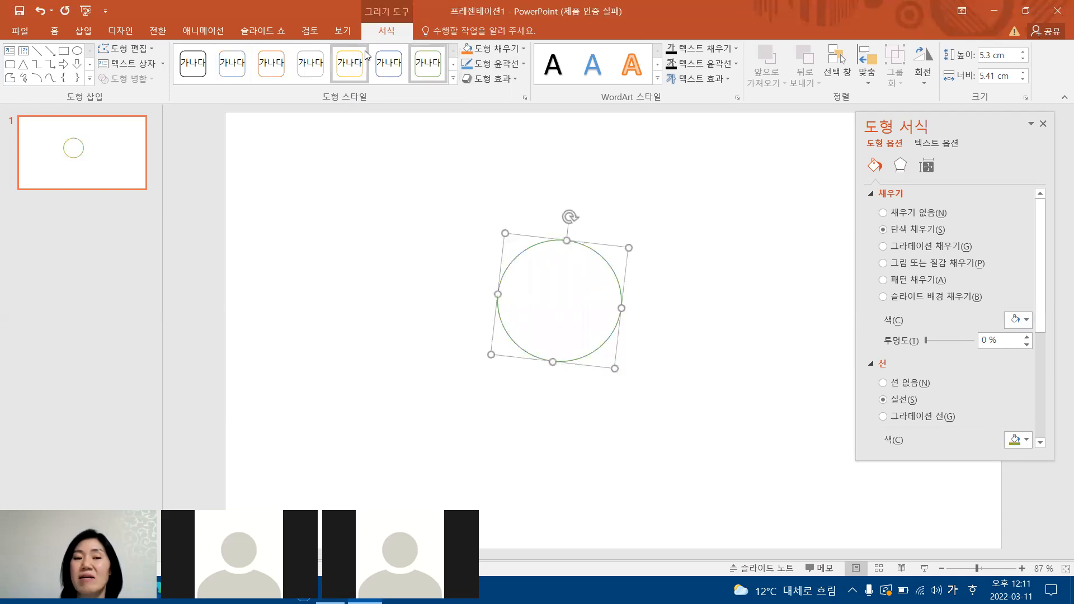
pyautogui.click(202, 67)
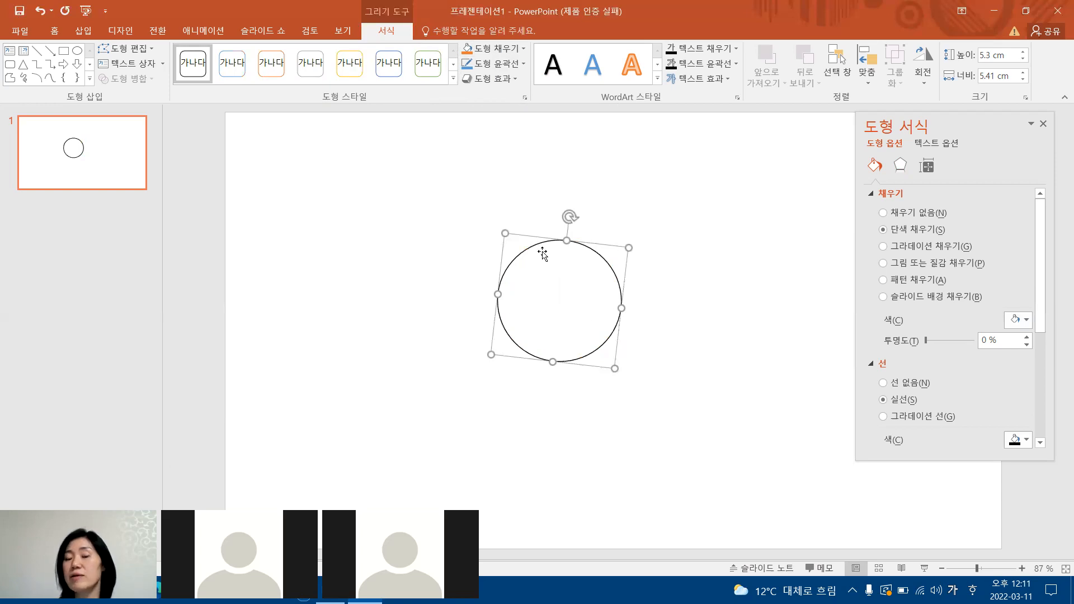
# Change the circle's solid fill colour to light gold, to light orange and finally to light blue from the theme colours.
pyautogui.click(525, 50)
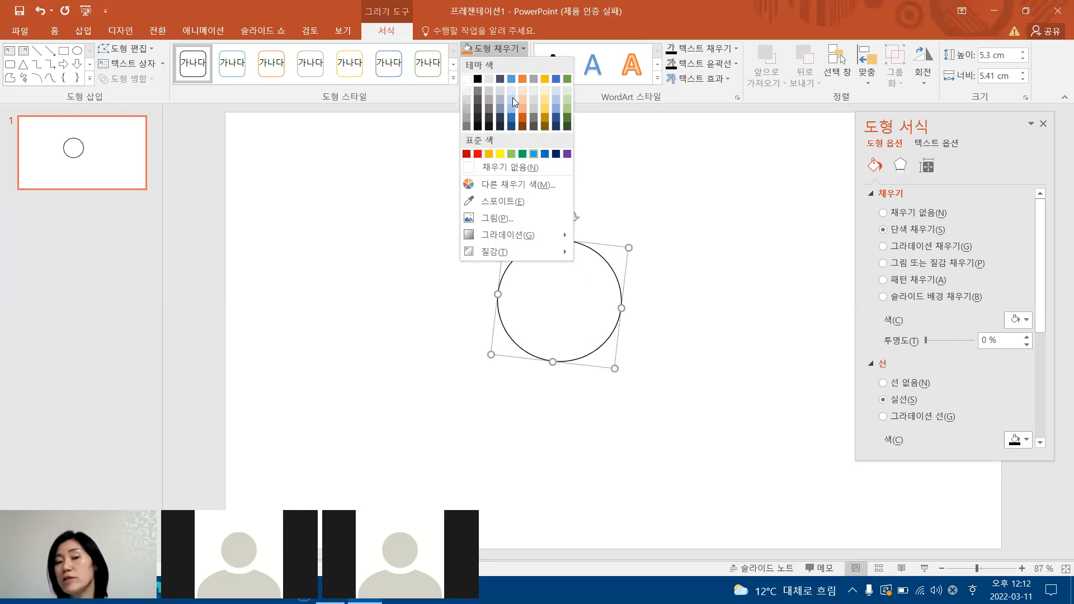
pyautogui.click(545, 105)
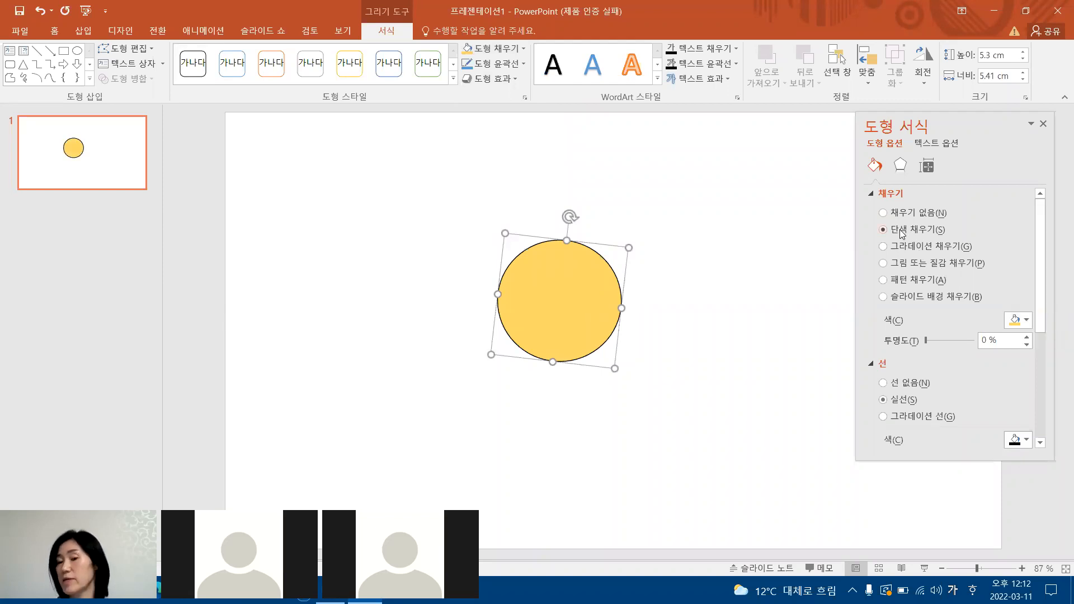
pyautogui.click(1025, 320)
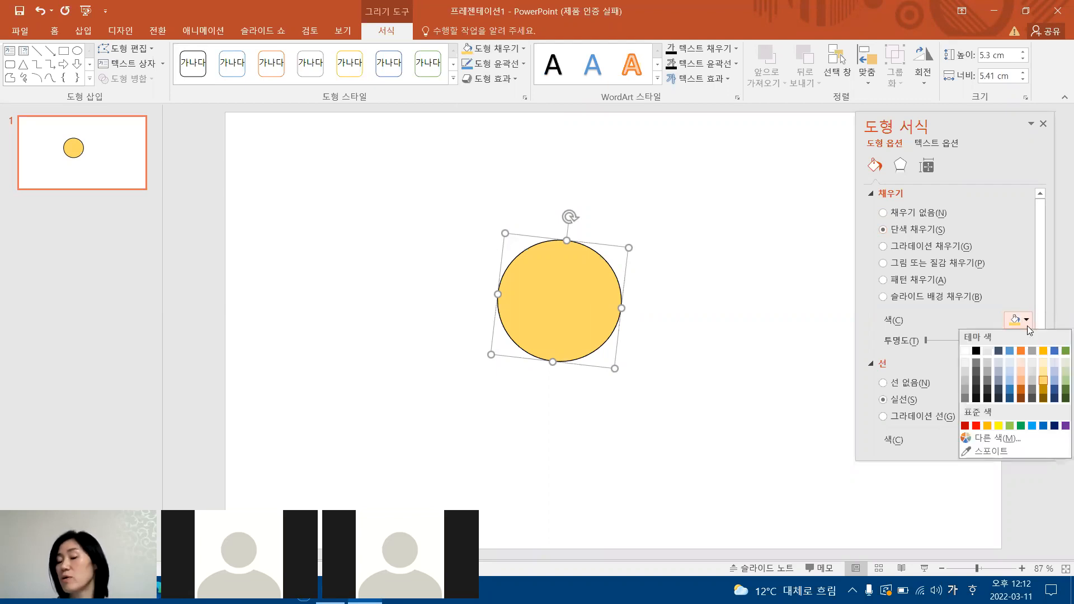
pyautogui.click(1019, 375)
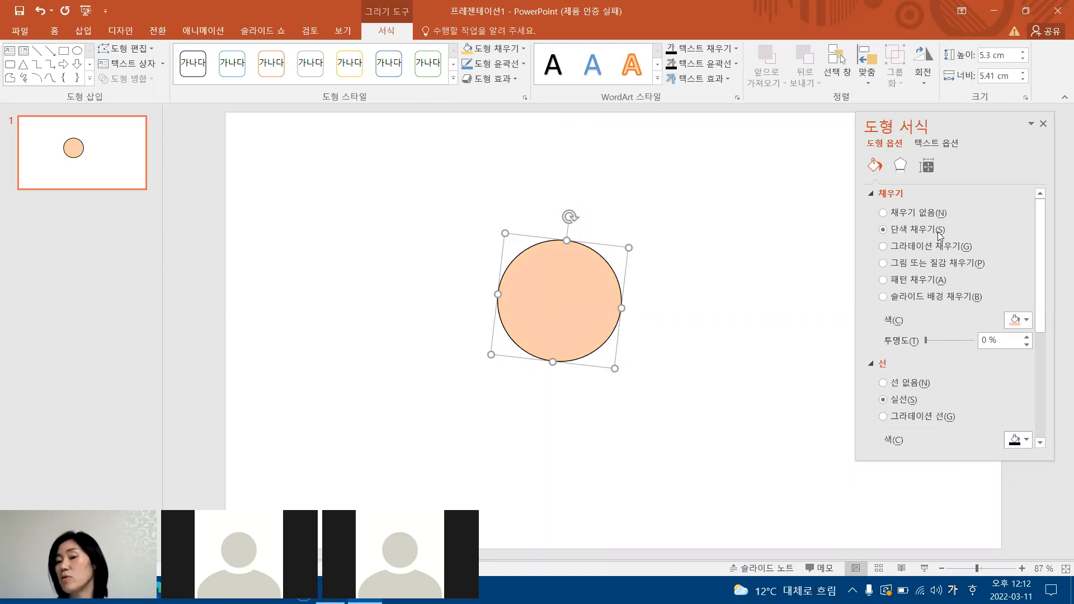
pyautogui.click(524, 49)
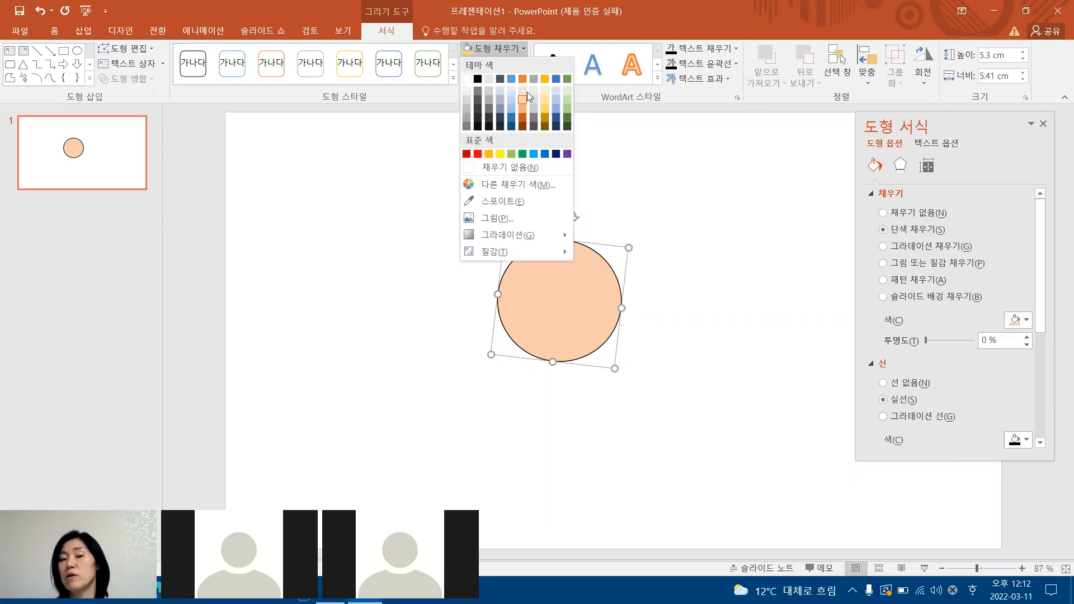
pyautogui.click(500, 102)
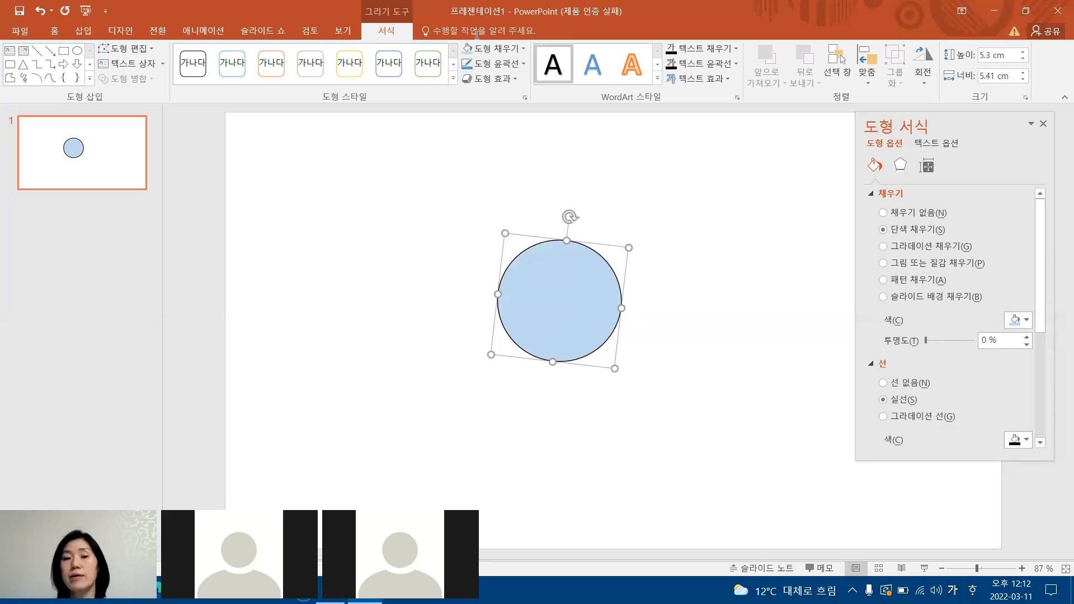
# Switch the circle to a gradient fill and apply the gold preset gradient from the second row.
pyautogui.click(522, 50)
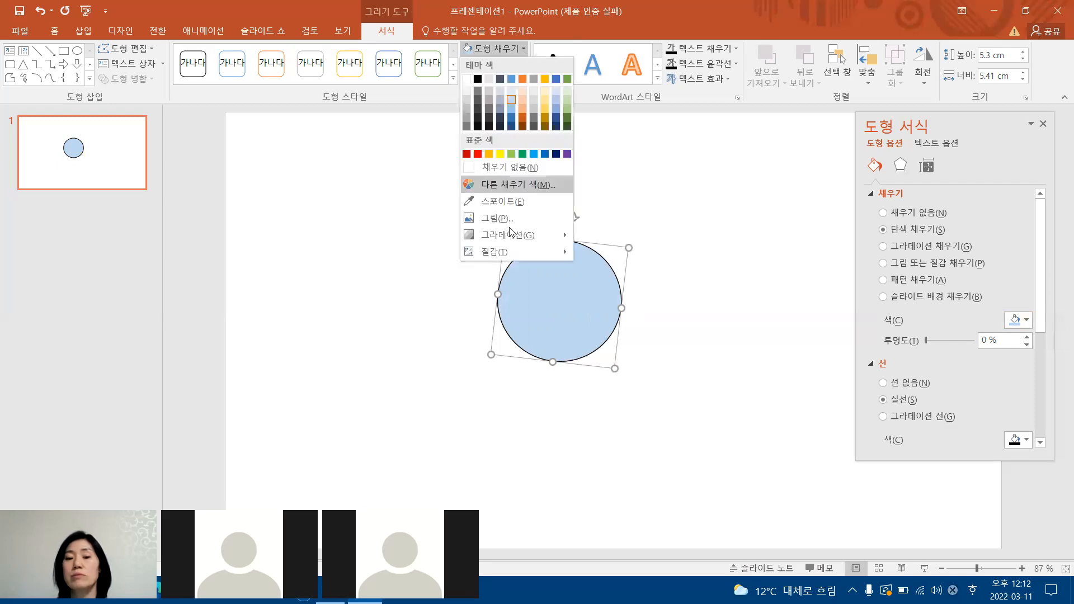
pyautogui.moveTo(509, 245)
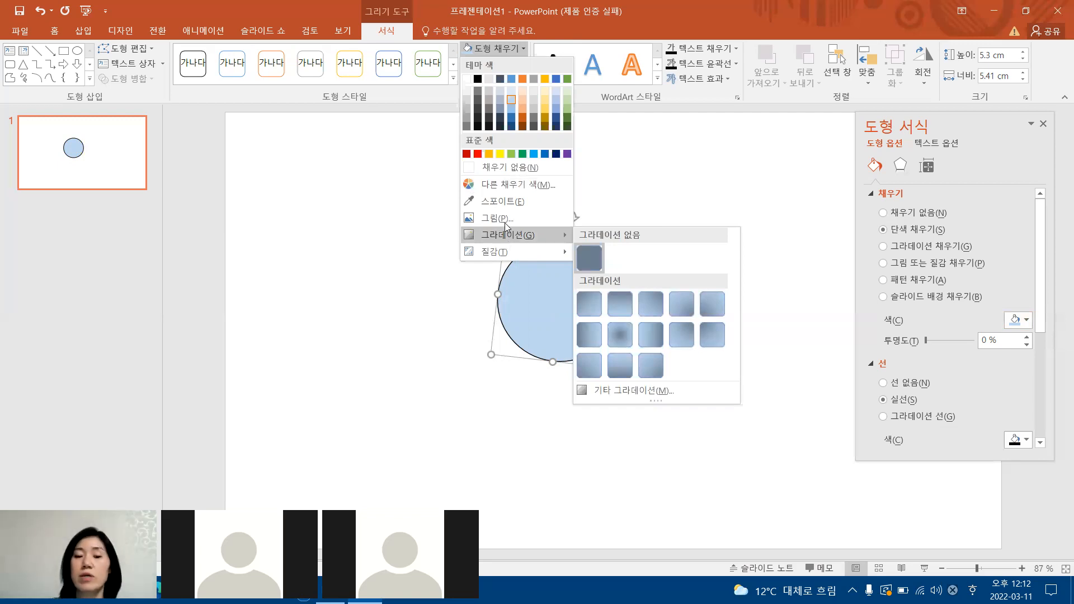
pyautogui.click(637, 392)
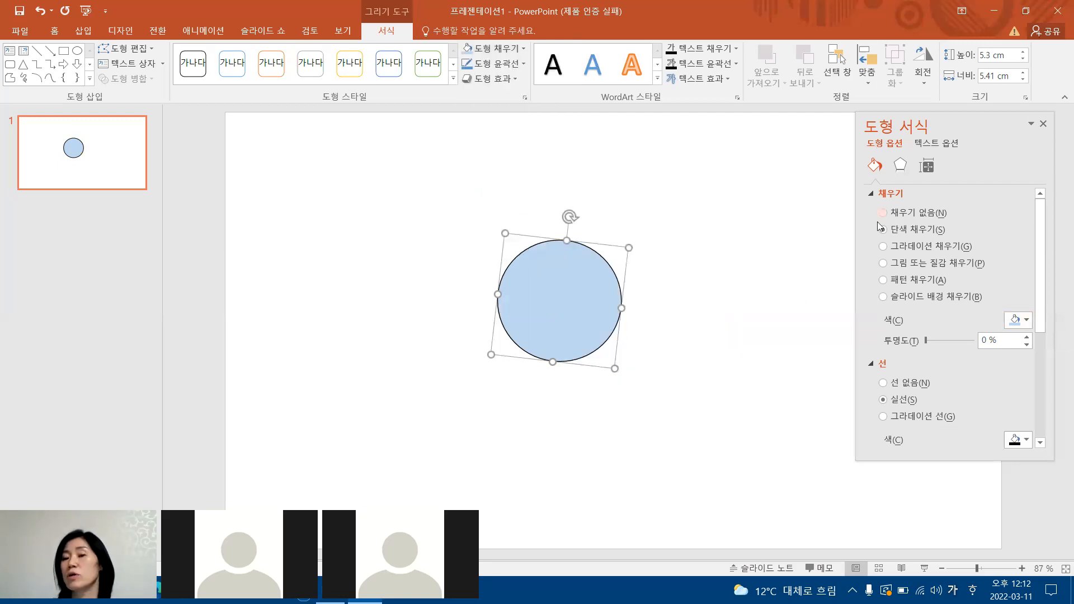
pyautogui.moveTo(975, 122); pyautogui.dragTo(881, 120)
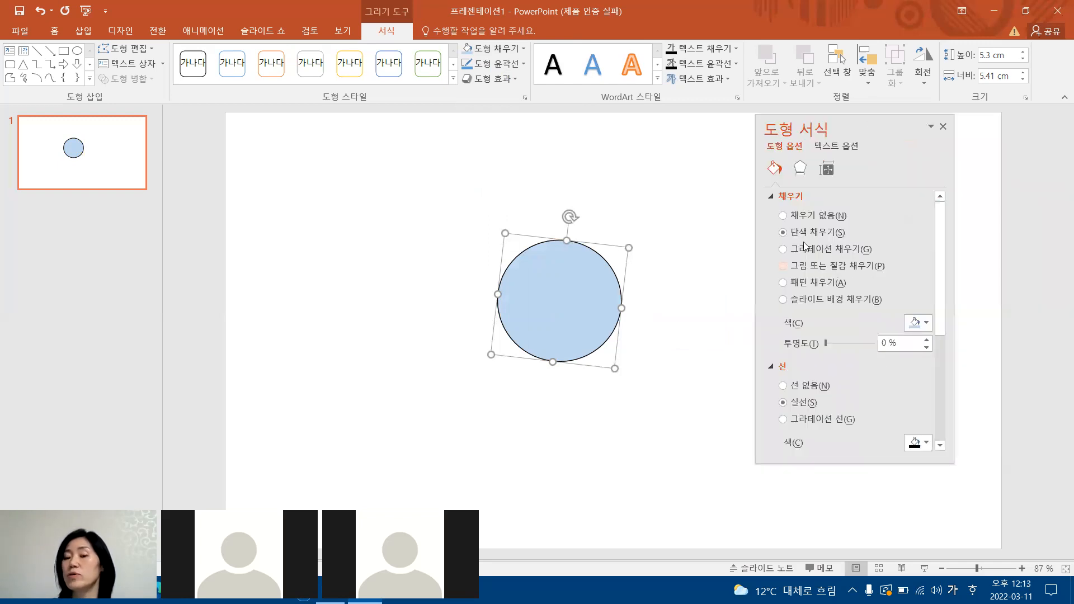
pyautogui.click(784, 248)
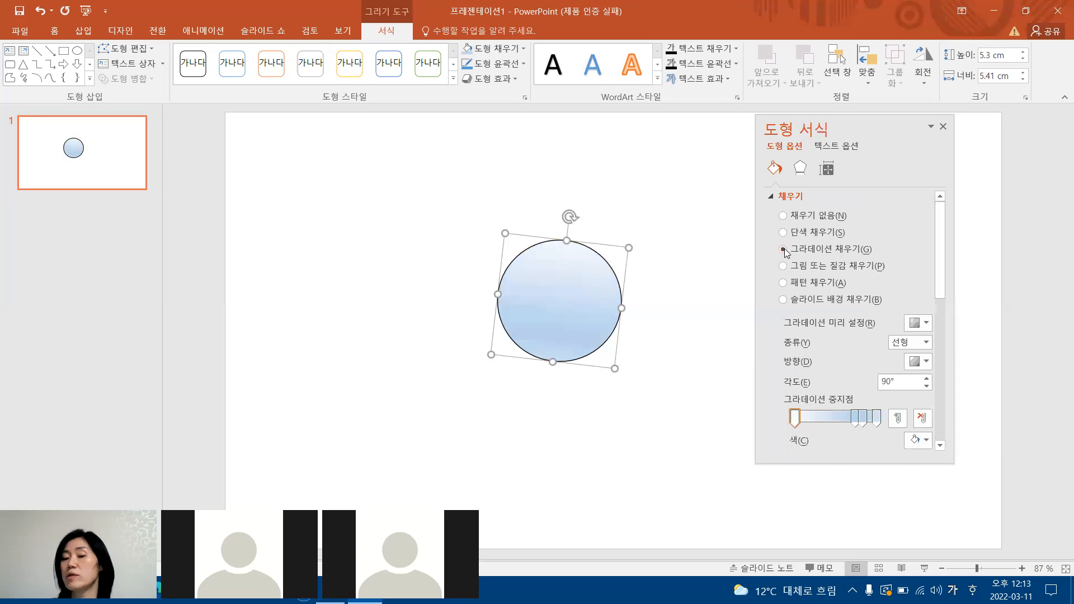
pyautogui.click(926, 322)
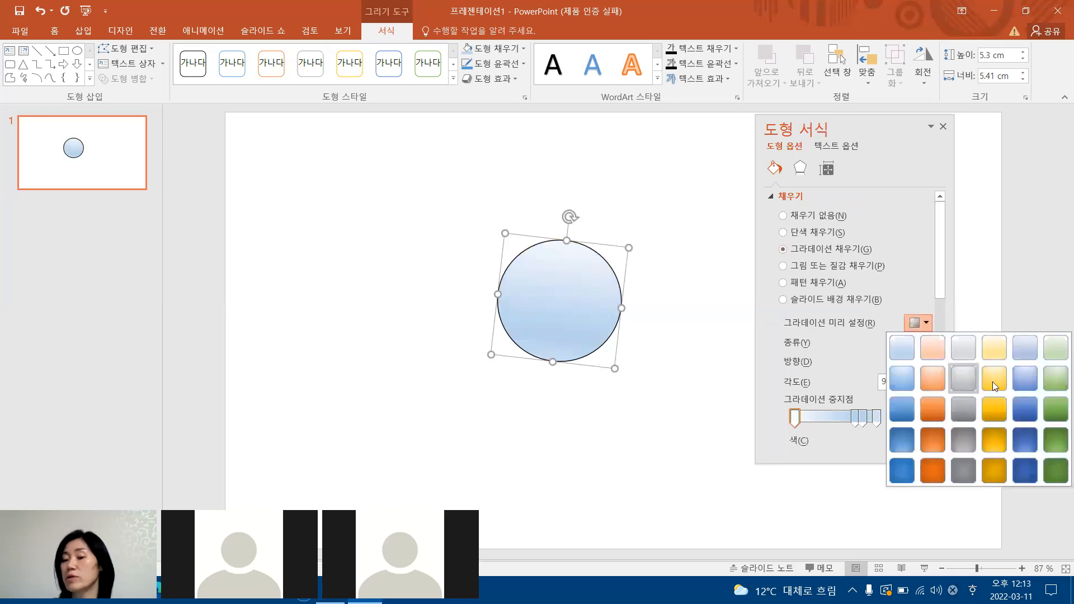
pyautogui.click(997, 385)
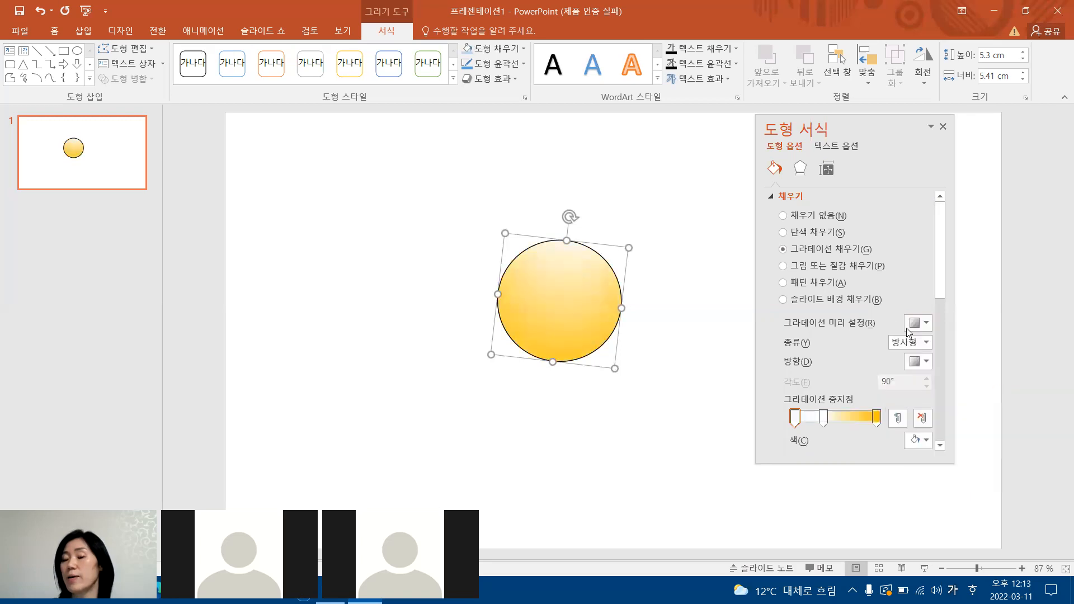
# Set the circle's gradient type to linear (선형) with the 45° diagonal direction from upper left to lower right.
pyautogui.click(918, 343)
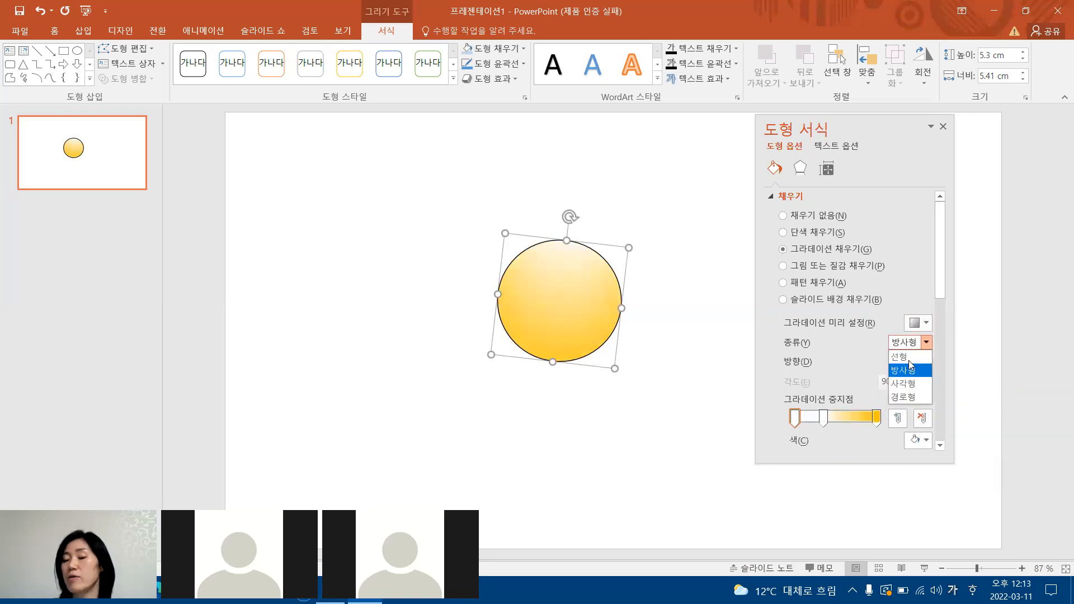
pyautogui.click(906, 359)
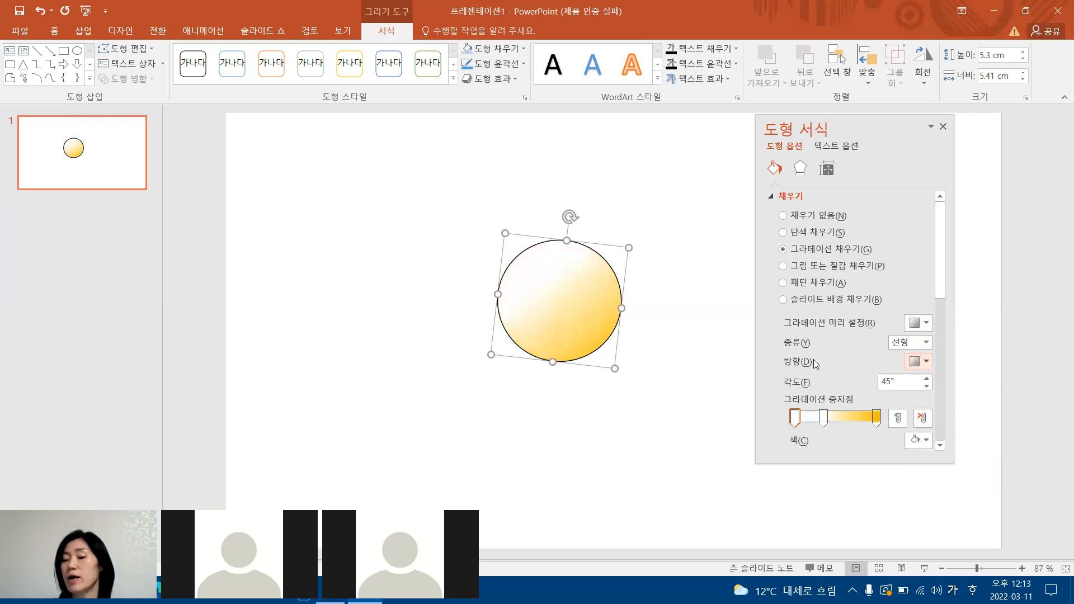
pyautogui.click(925, 362)
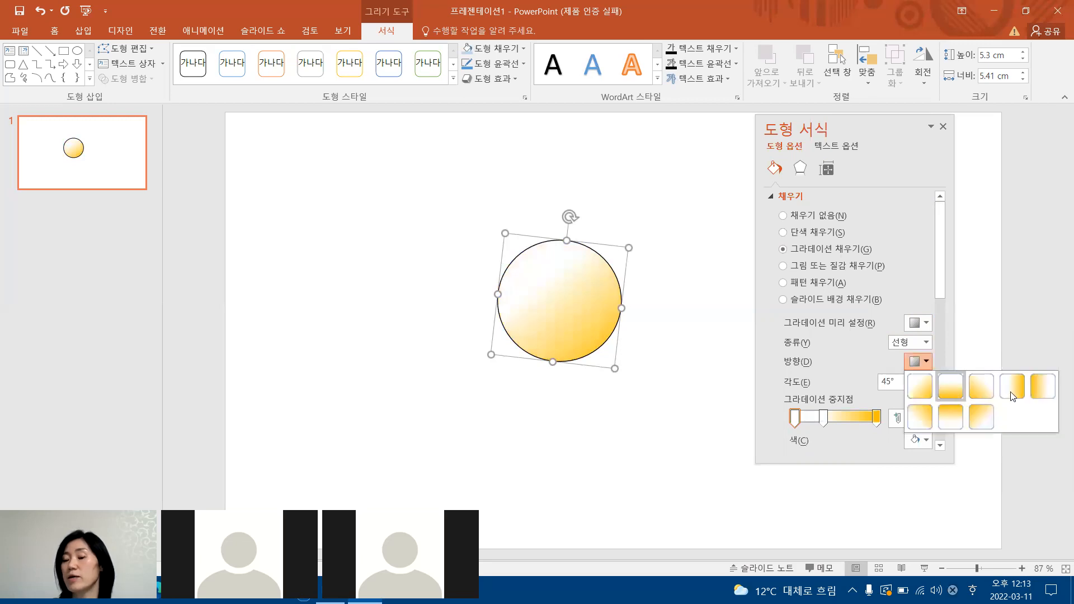
pyautogui.click(919, 386)
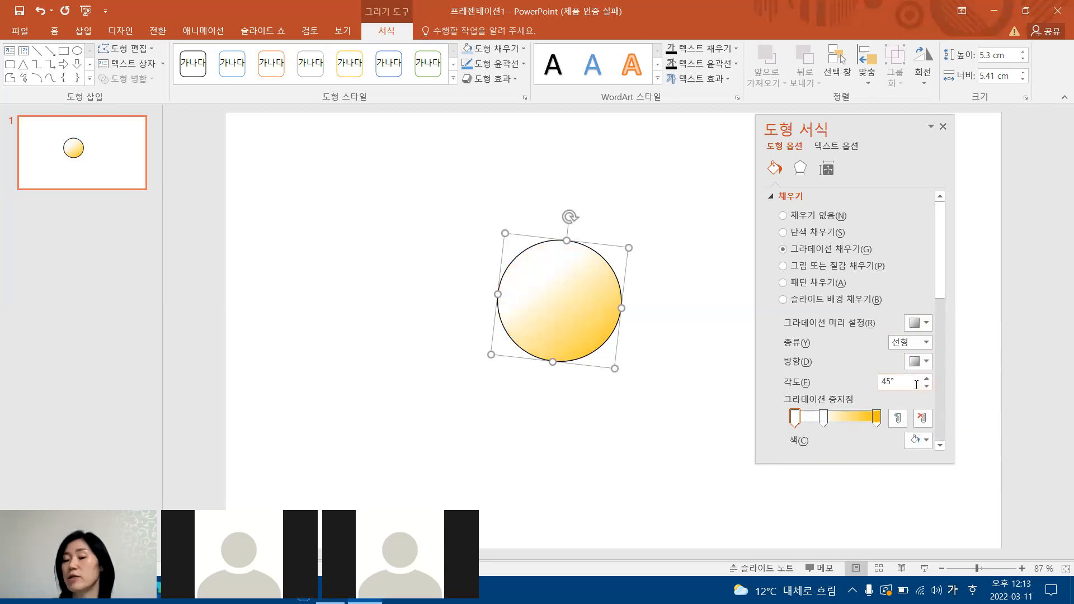
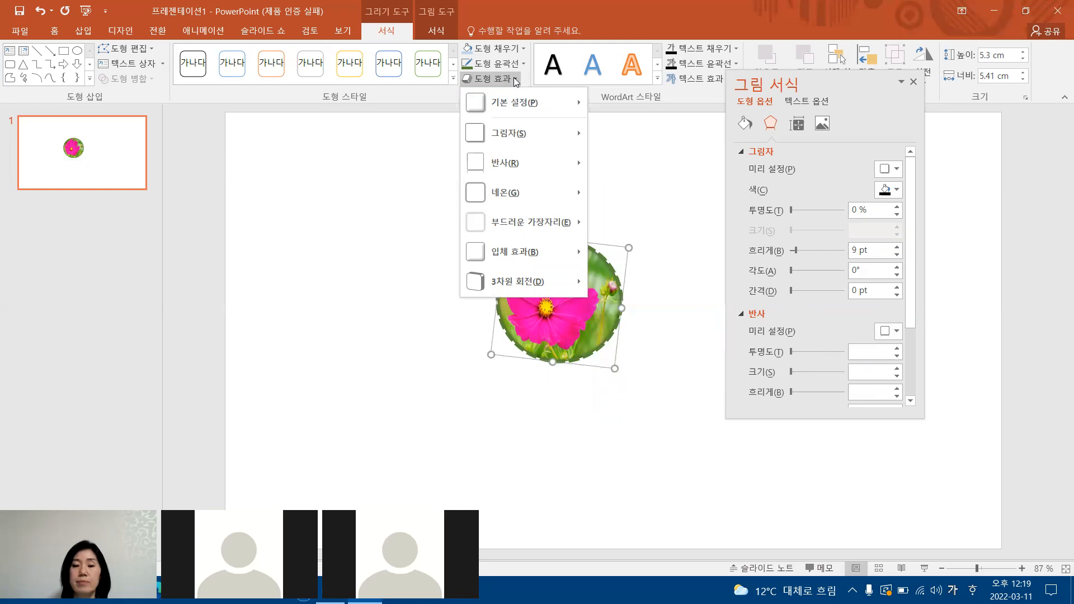
# Apply the widest light blue glow (네온) to the picture-filled circle and shrink it to about 3.85 by 3.77 cm.
pyautogui.moveTo(520, 193)
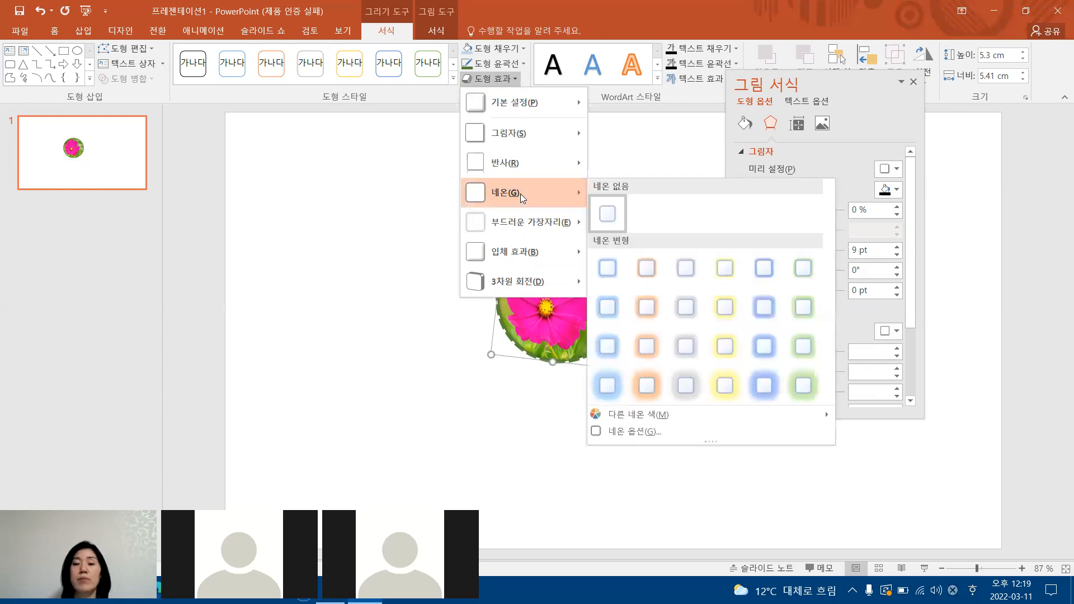
pyautogui.click(609, 387)
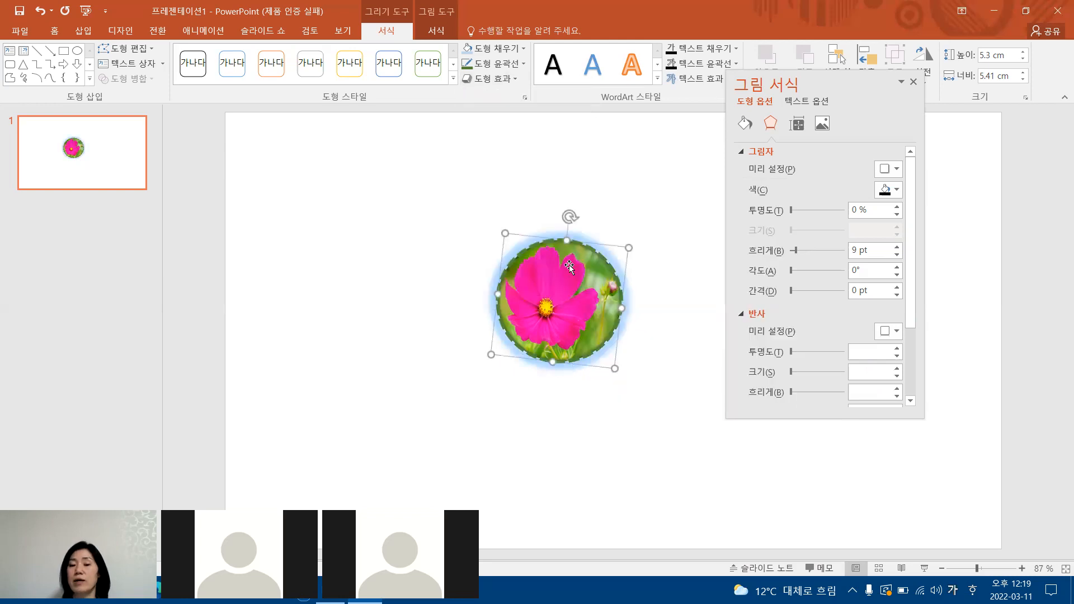
pyautogui.moveTo(555, 306); pyautogui.dragTo(533, 324)
pyautogui.click(637, 276)
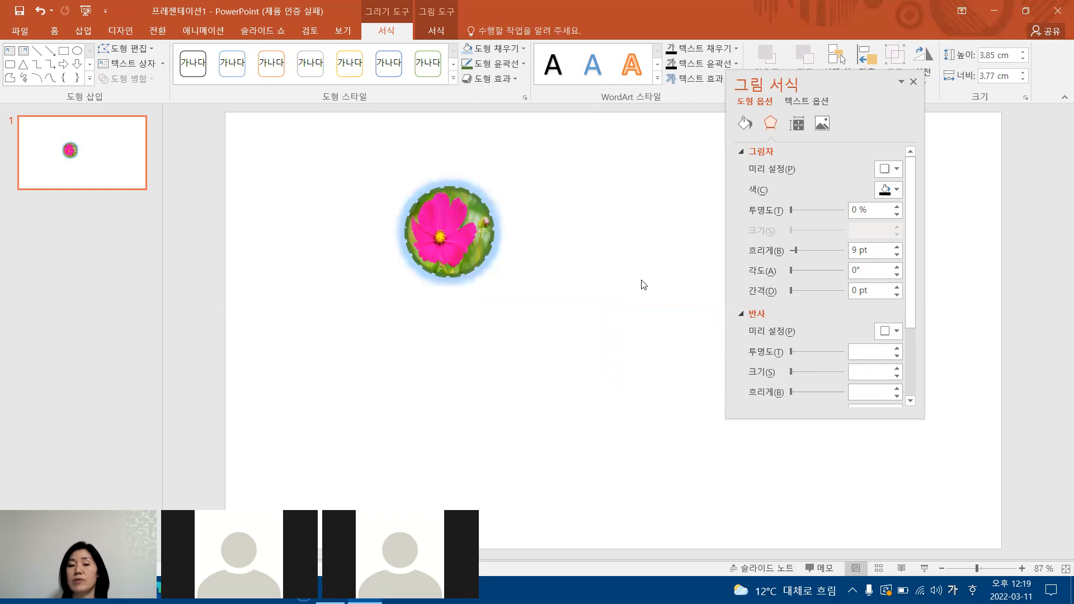
pyautogui.click(460, 224)
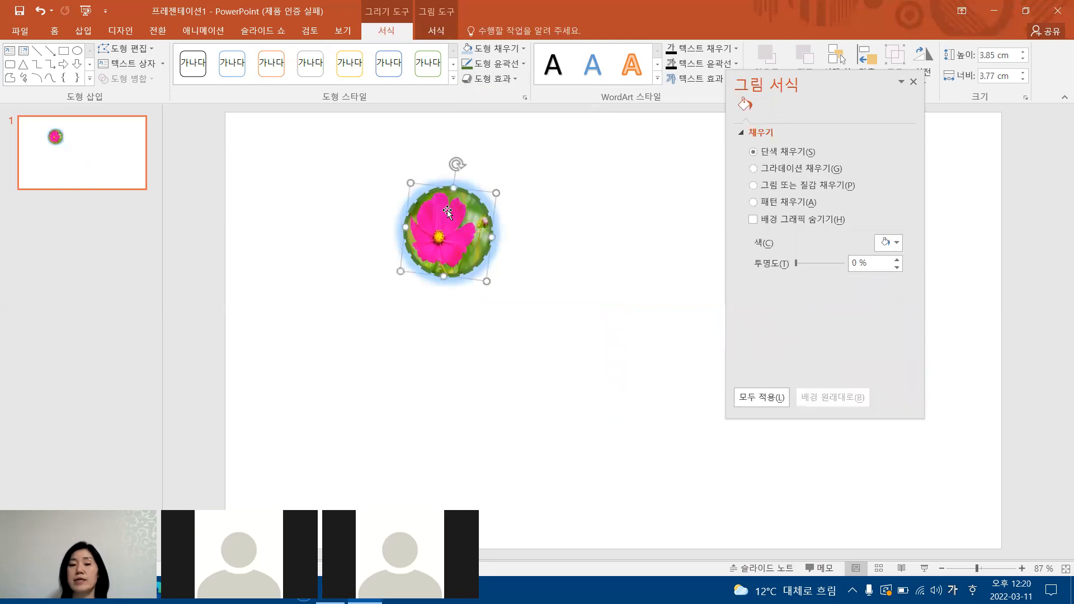
# Change the circle's glow to the thinnest gold variant and set its reflection to none (반사 없음).
pyautogui.click(514, 79)
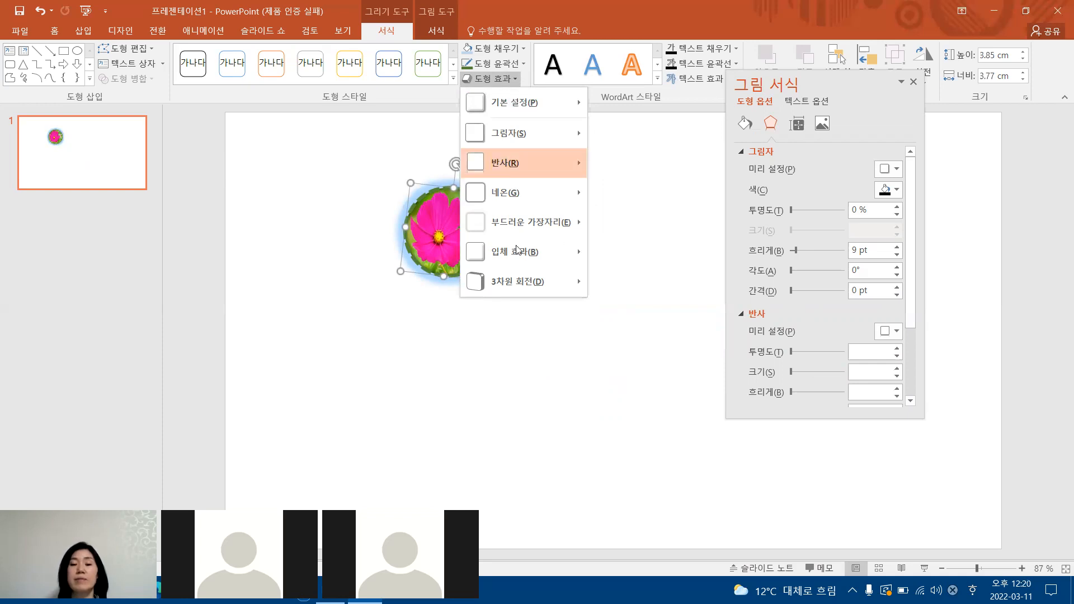
pyautogui.moveTo(514, 193)
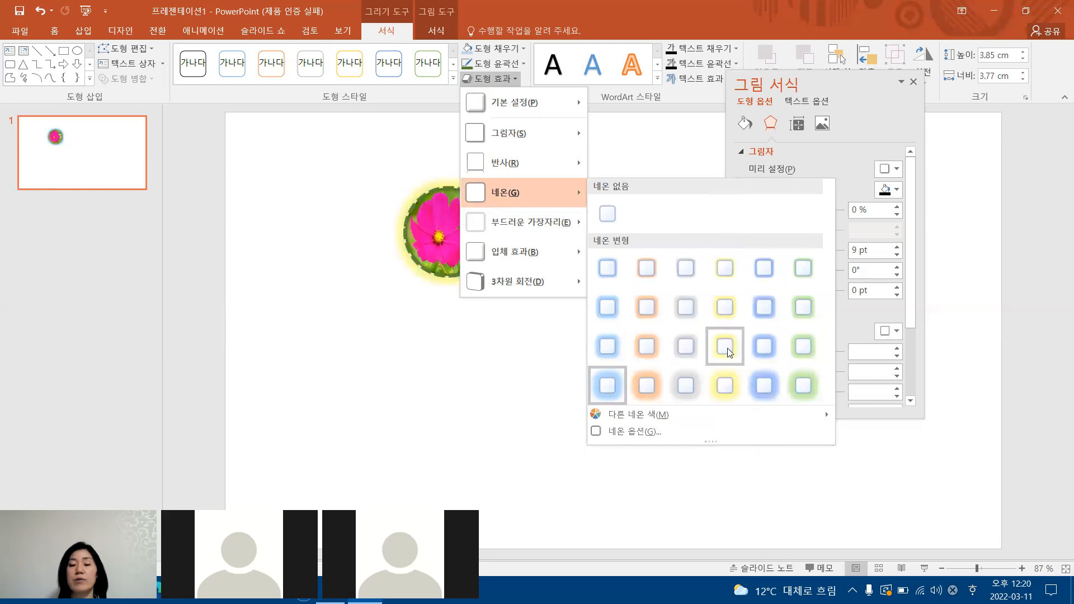
pyautogui.click(726, 277)
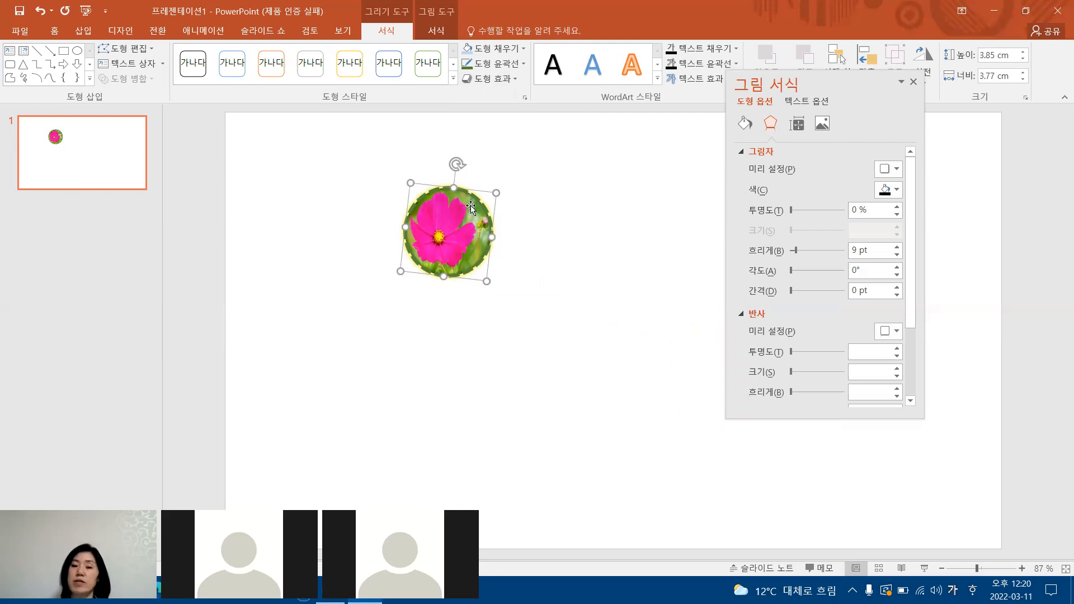
pyautogui.click(515, 82)
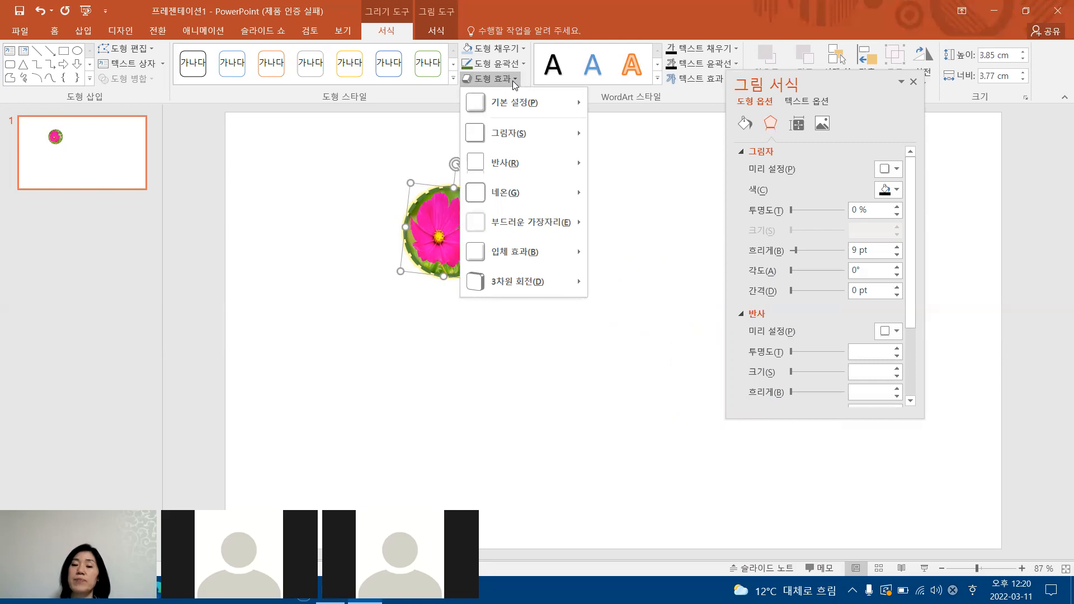
pyautogui.moveTo(519, 166)
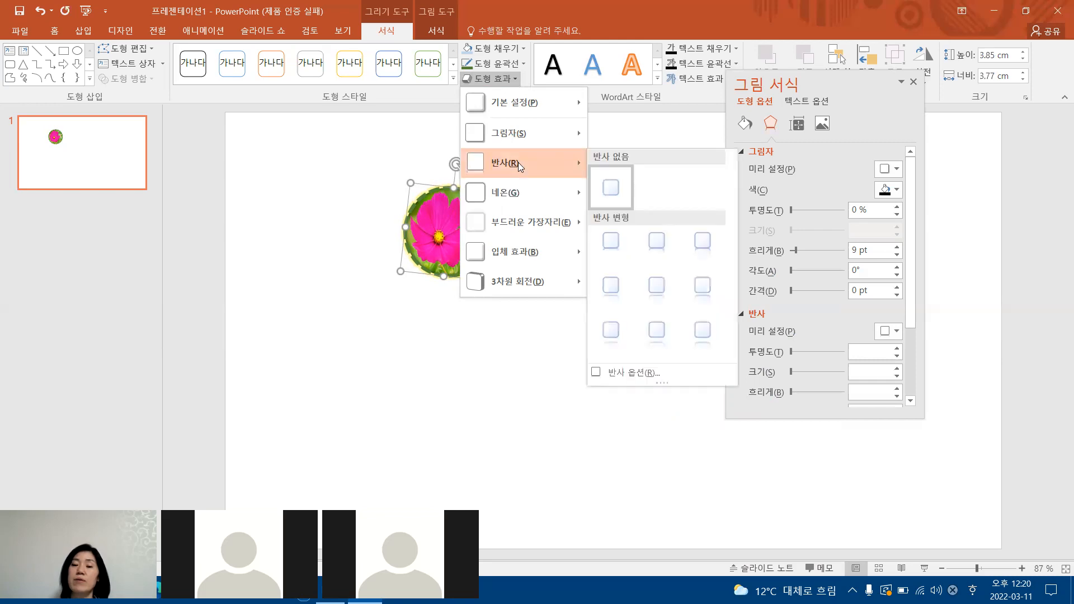
pyautogui.click(614, 190)
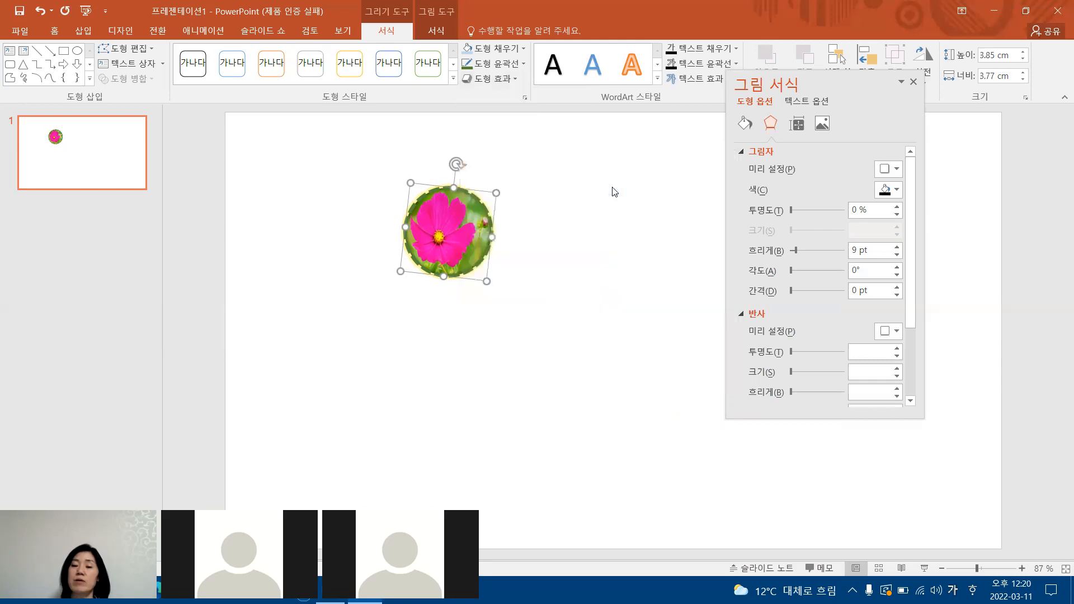
# Apply 10-point soft edges (부드러운 가장자리) to the circle and remove its glow (네온 없음).
pyautogui.click(494, 79)
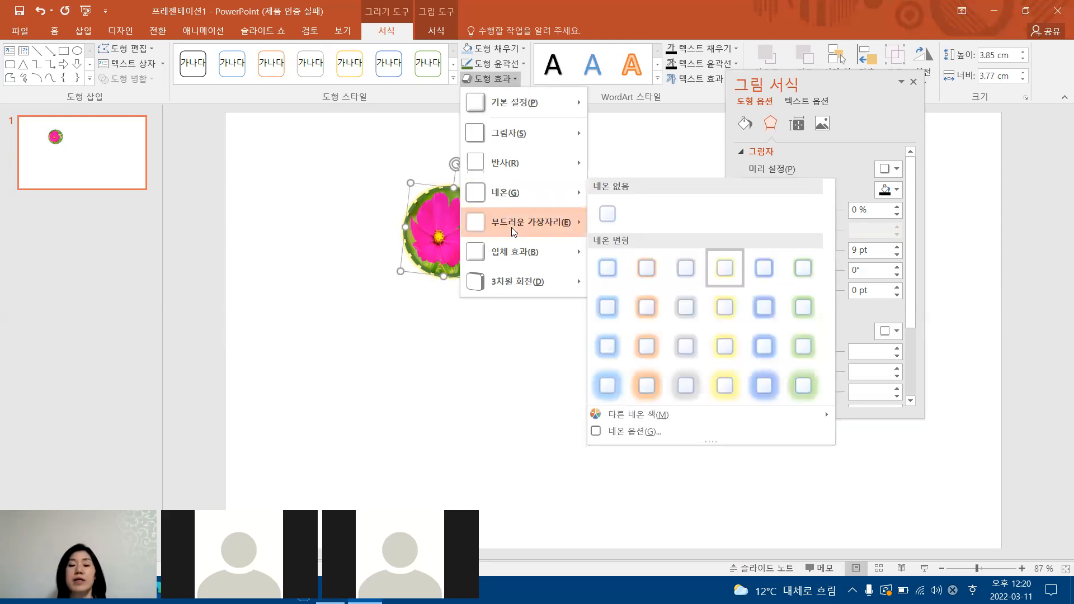
pyautogui.moveTo(511, 227)
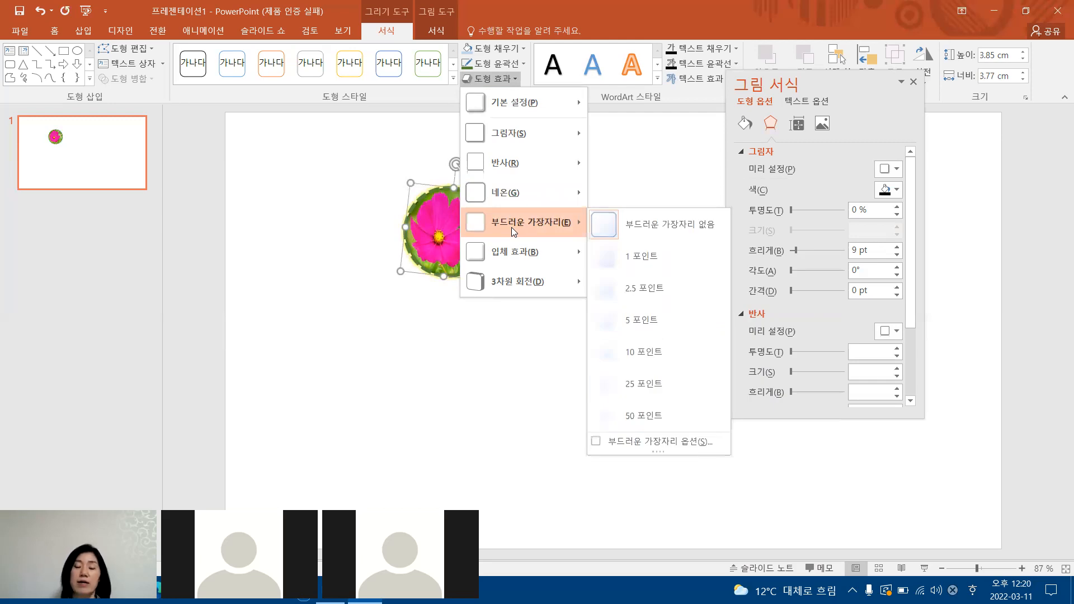
pyautogui.click(651, 354)
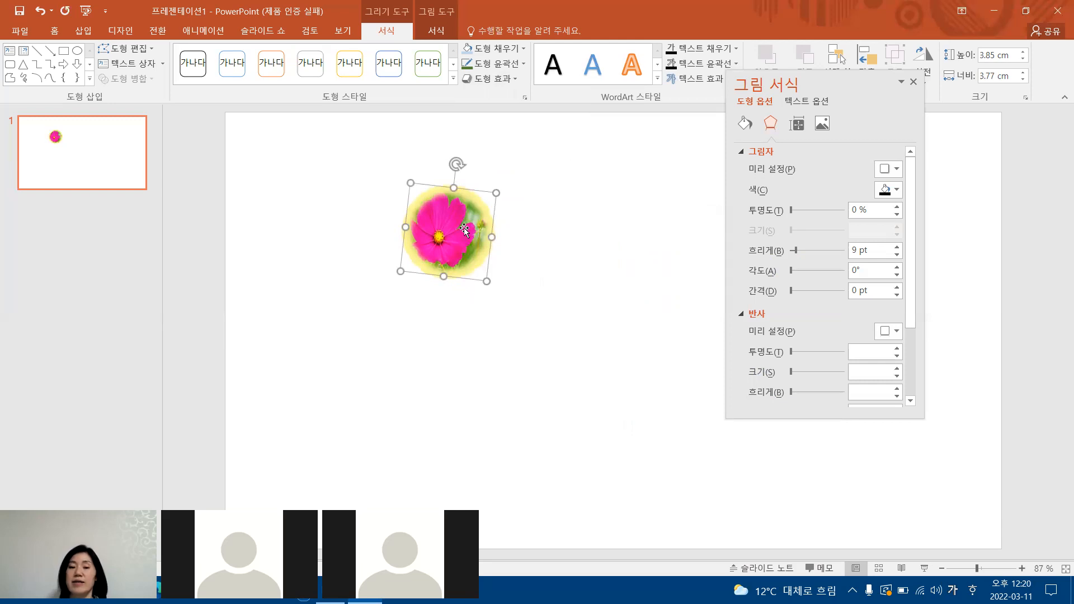
pyautogui.click(513, 79)
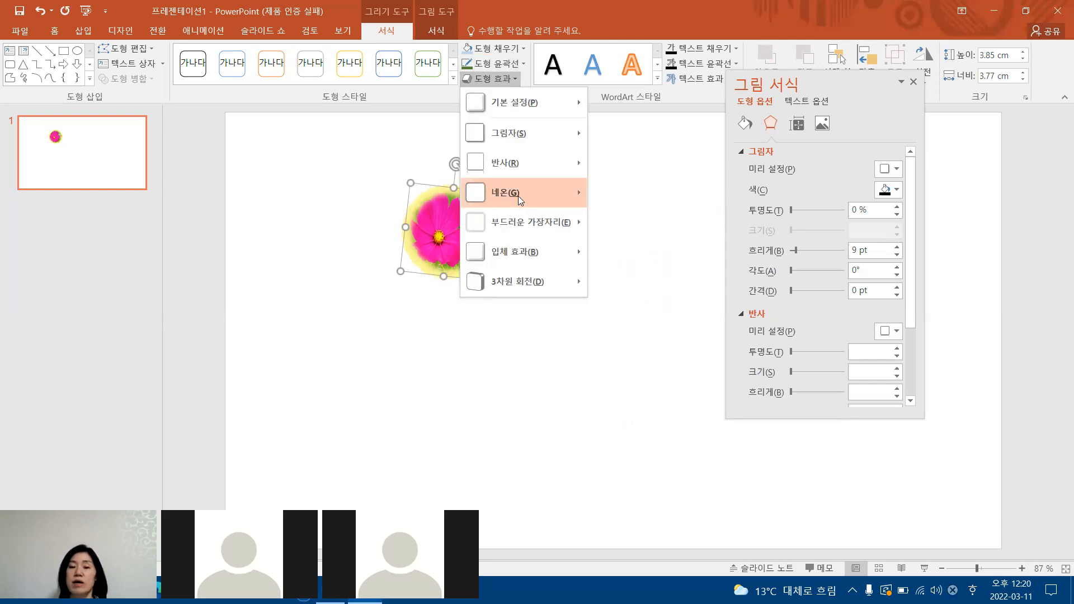
pyautogui.click(606, 215)
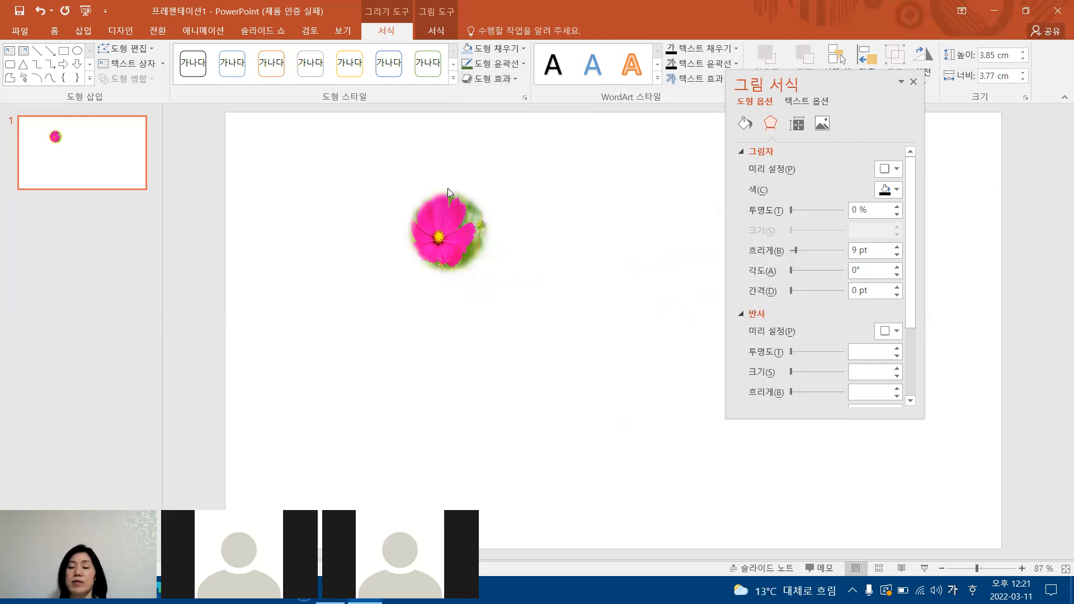
pyautogui.click(448, 225)
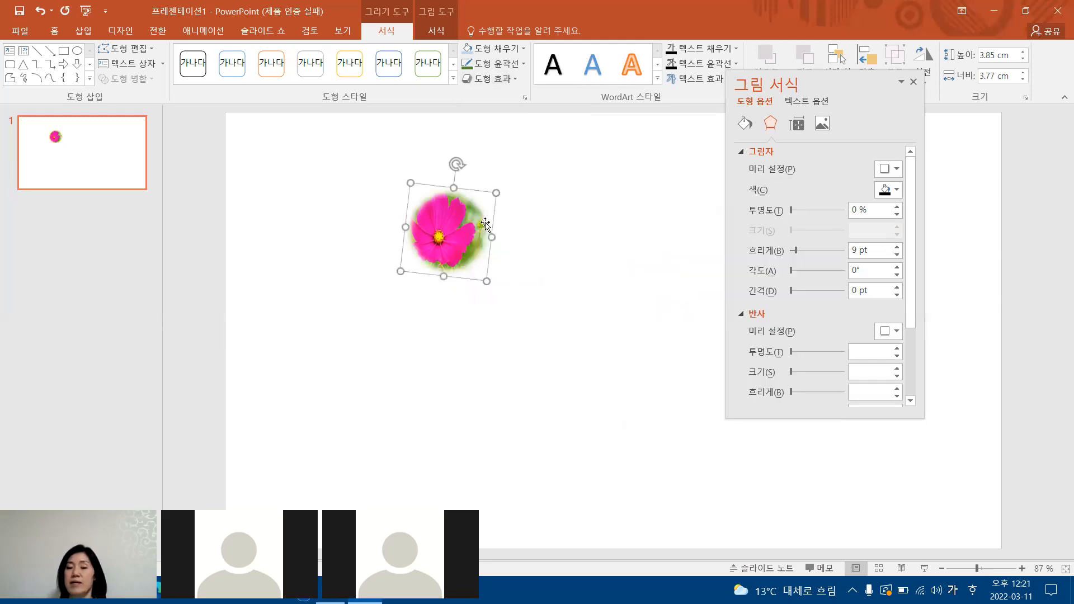
pyautogui.click(509, 84)
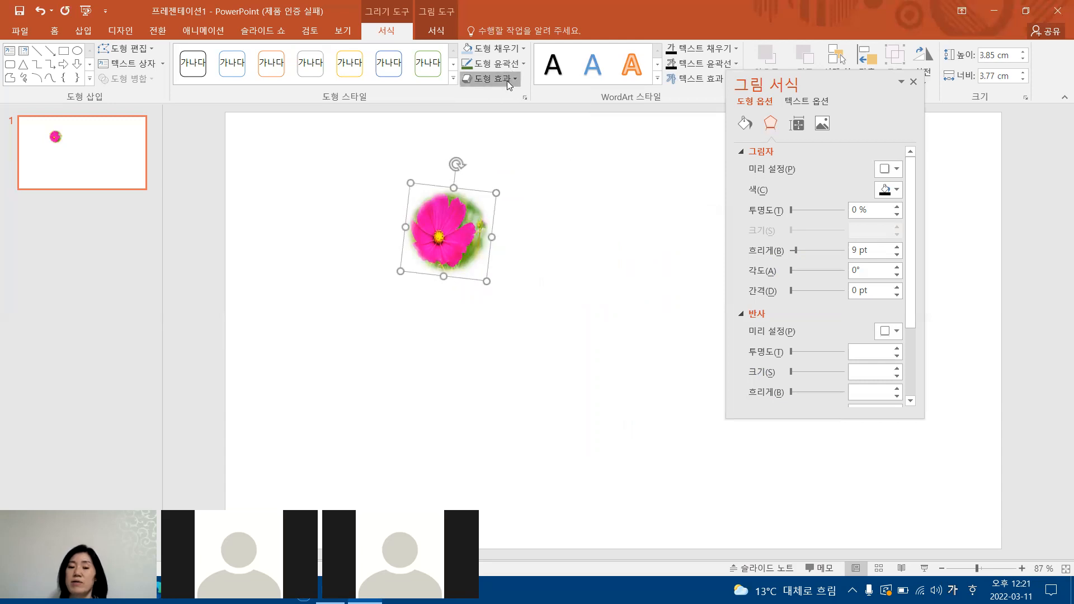
pyautogui.moveTo(526, 193)
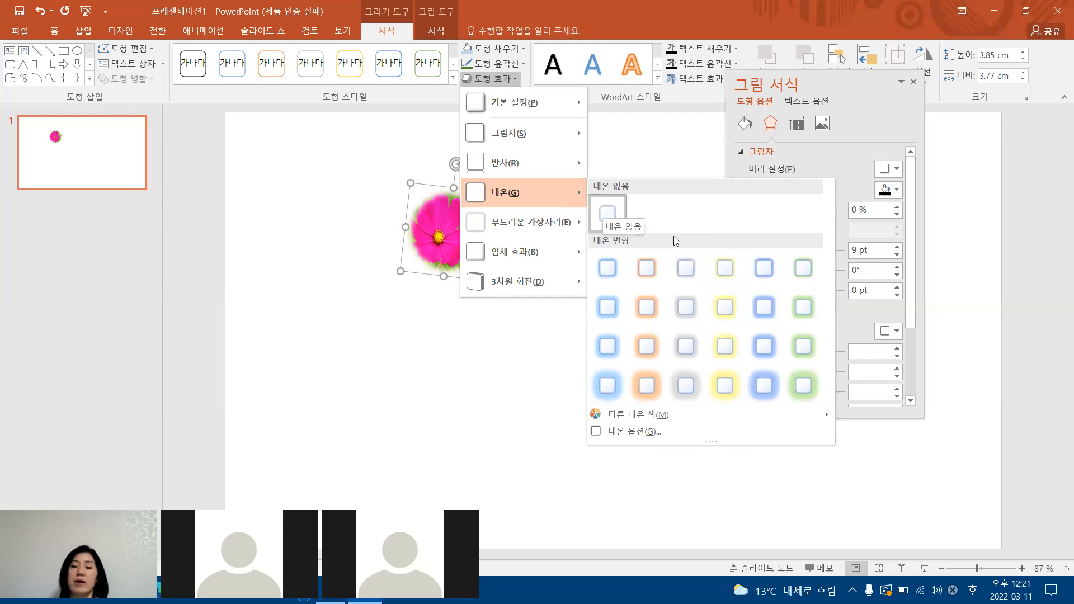
pyautogui.click(428, 122)
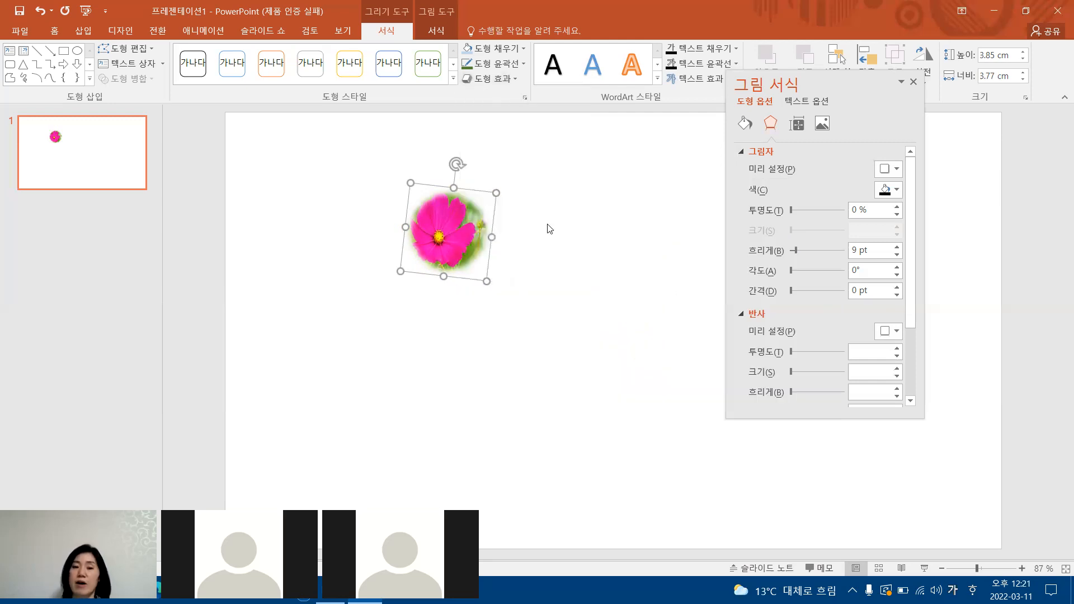
# Apply the first bevel preset (입체 효과) in the second row and enlarge the shape to about 5.3 by 6.92 cm.
pyautogui.click(508, 83)
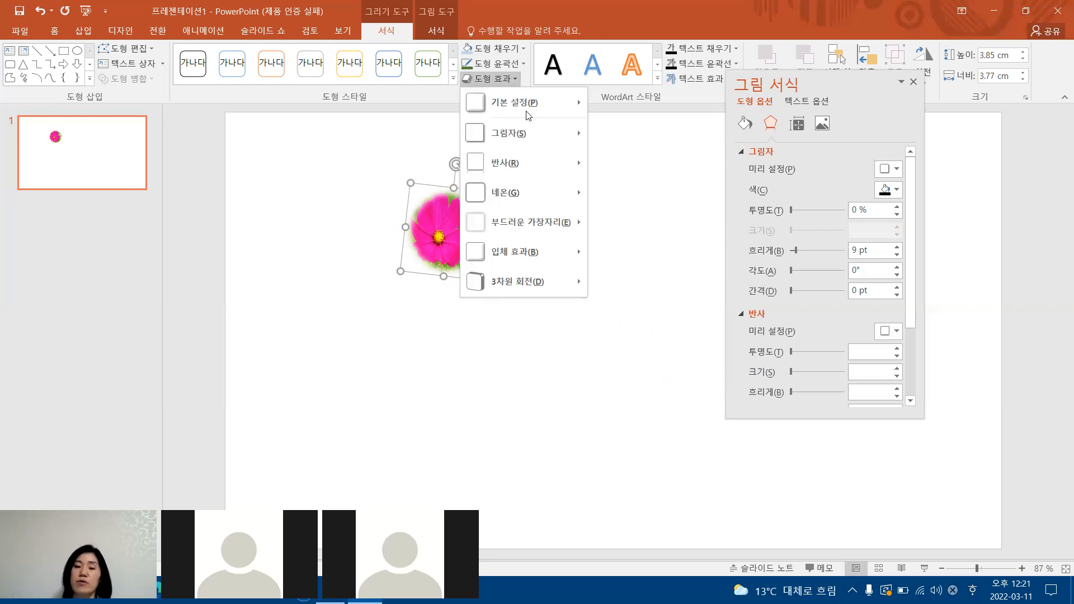
pyautogui.moveTo(542, 249)
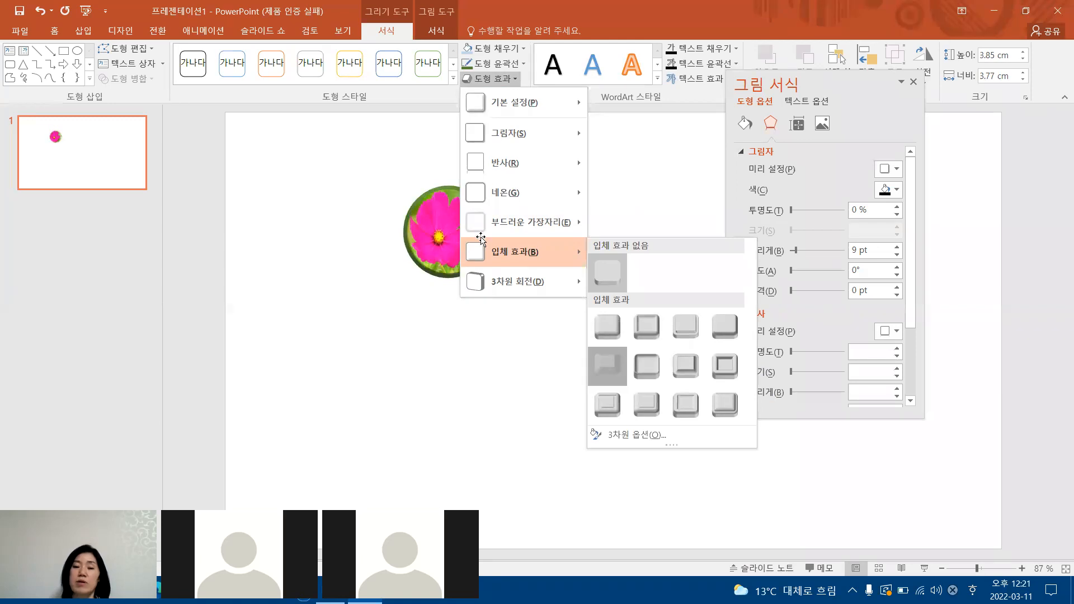
pyautogui.click(608, 369)
pyautogui.moveTo(496, 193); pyautogui.dragTo(570, 167)
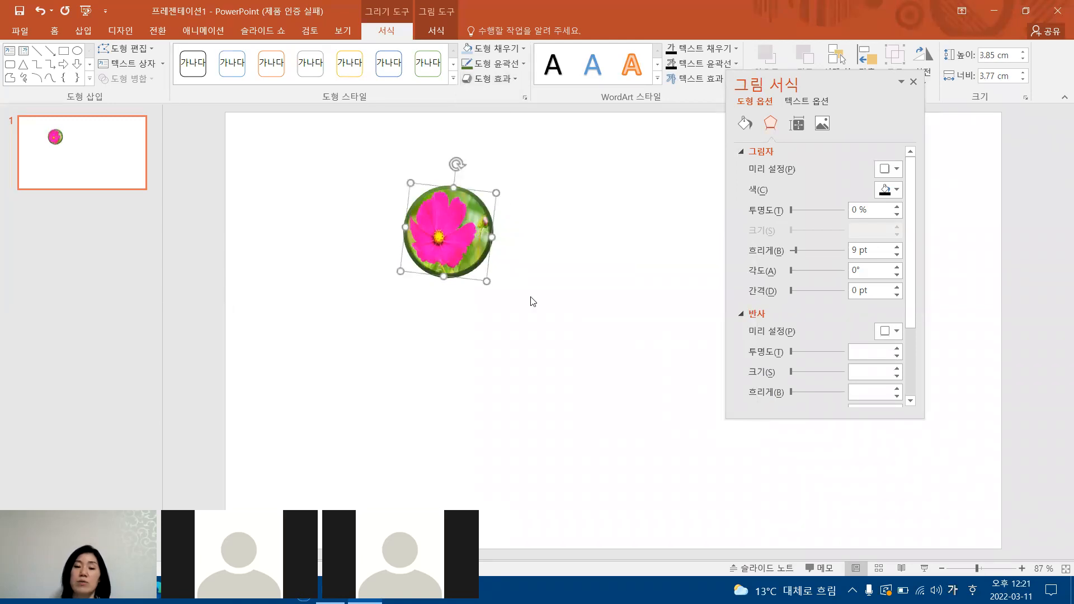
pyautogui.moveTo(523, 229); pyautogui.dragTo(558, 308)
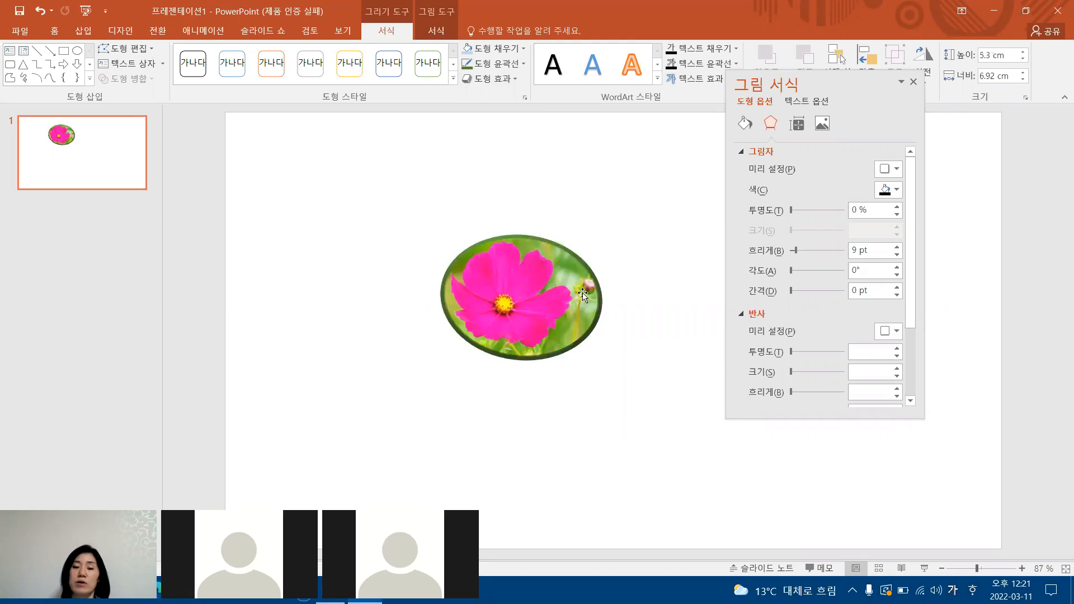
# Change the shape's bevel to the last preset in the second row, and finally to the second preset in the first row.
pyautogui.click(515, 80)
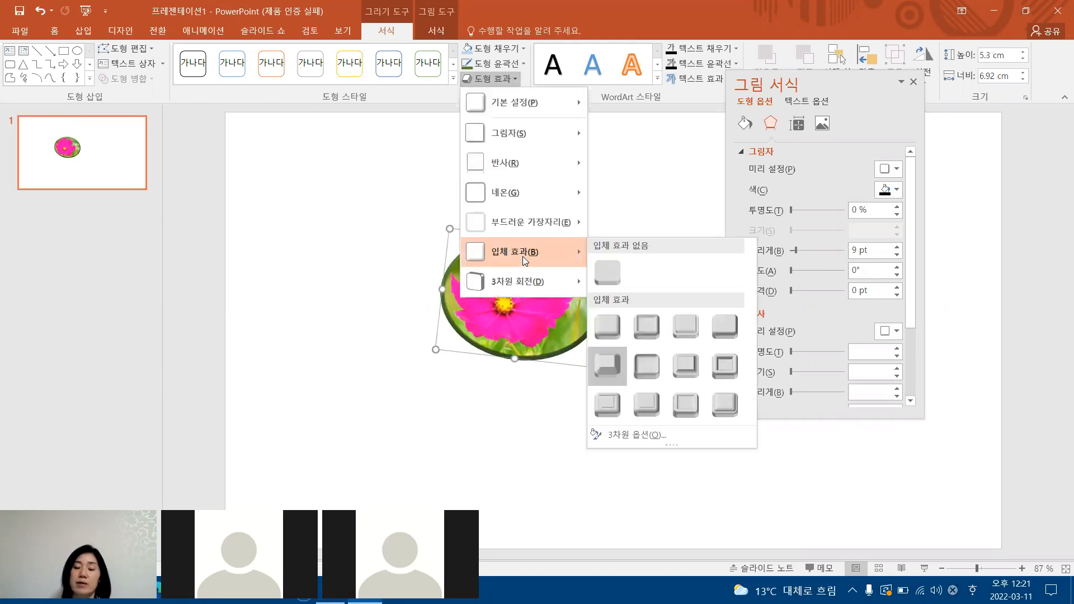
pyautogui.click(721, 373)
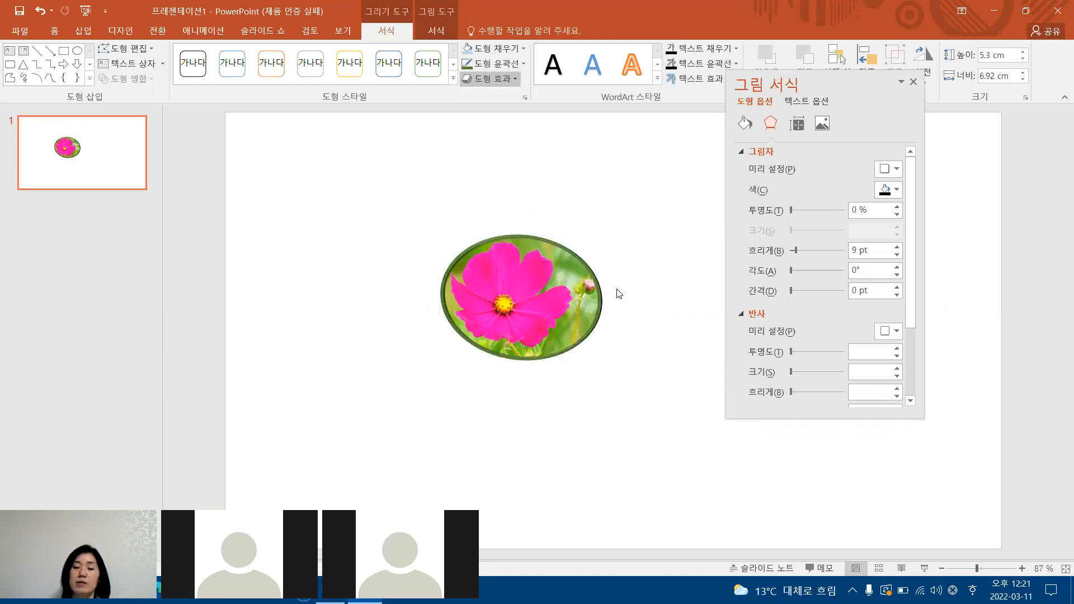
pyautogui.click(506, 79)
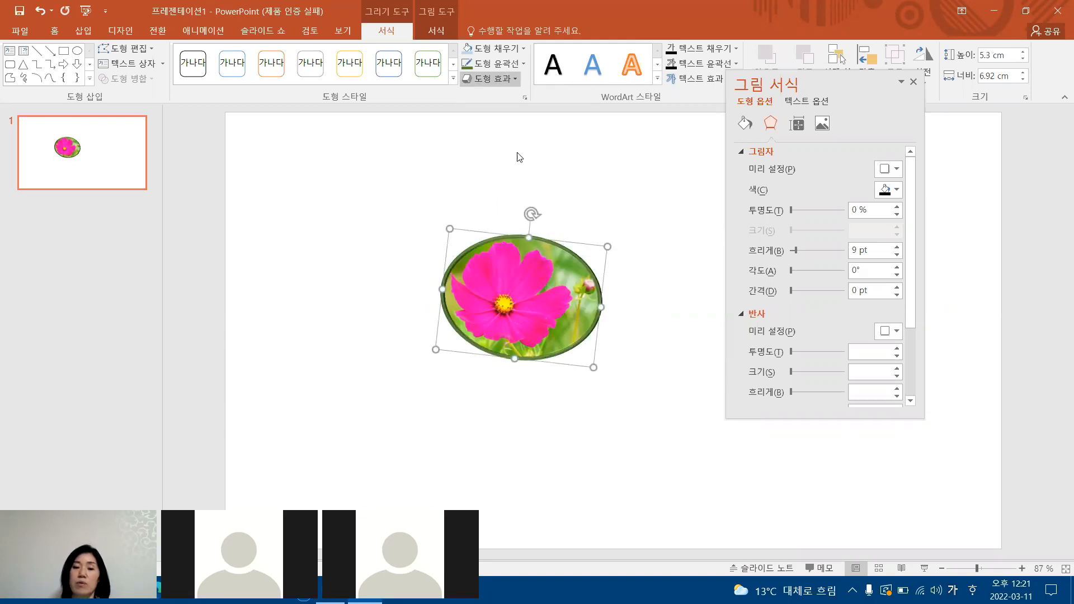
pyautogui.moveTo(527, 256)
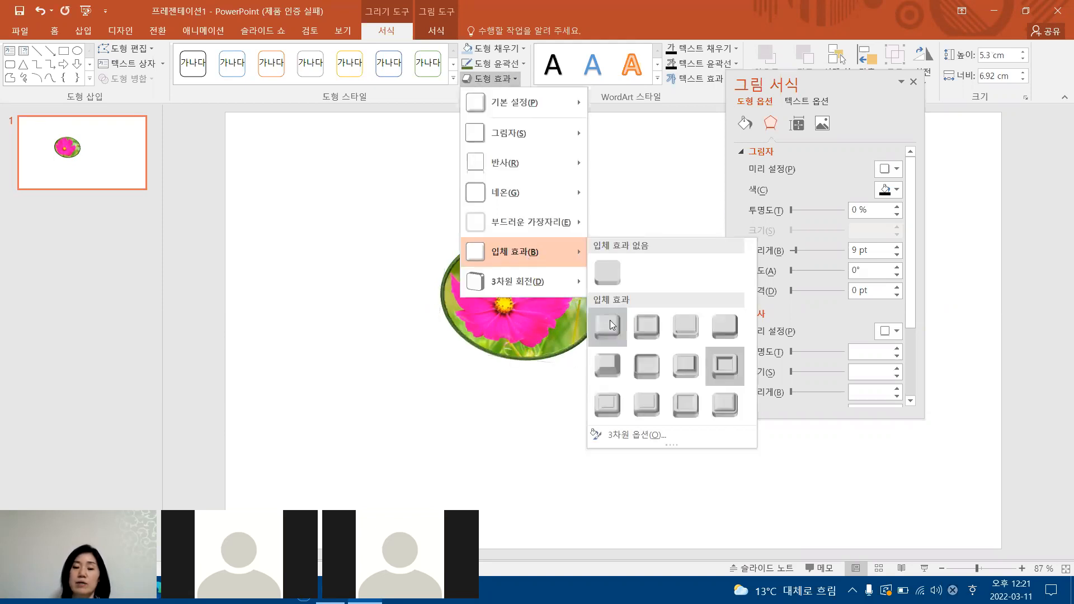
pyautogui.click(638, 340)
# Shrink the bevelled flower shape to about 4.34 by 5.01 cm.
pyautogui.moveTo(545, 289); pyautogui.dragTo(543, 290)
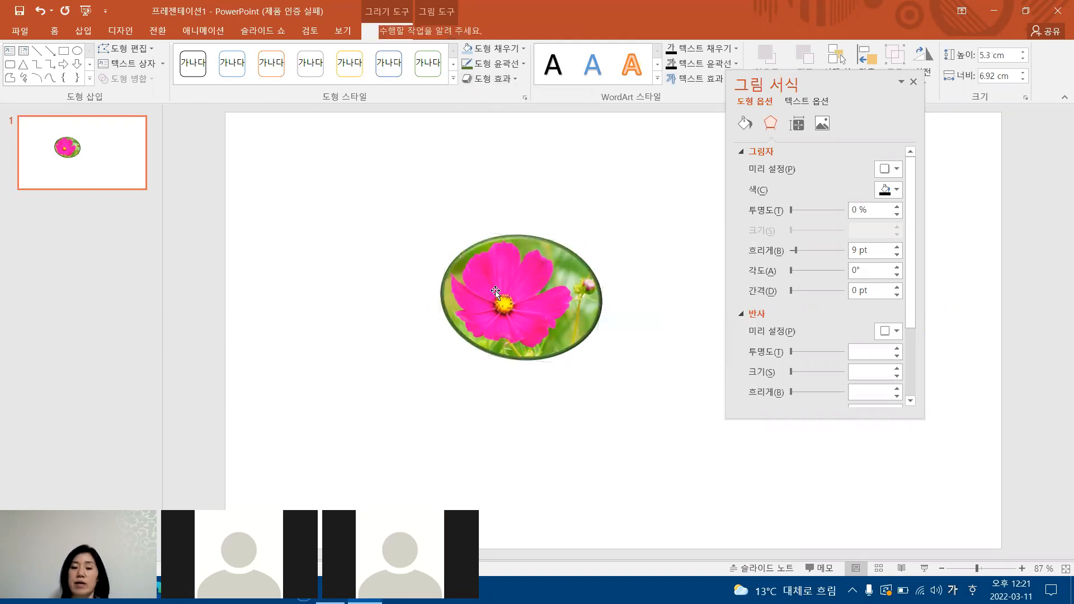
pyautogui.moveTo(605, 246); pyautogui.dragTo(538, 286)
pyautogui.click(593, 227)
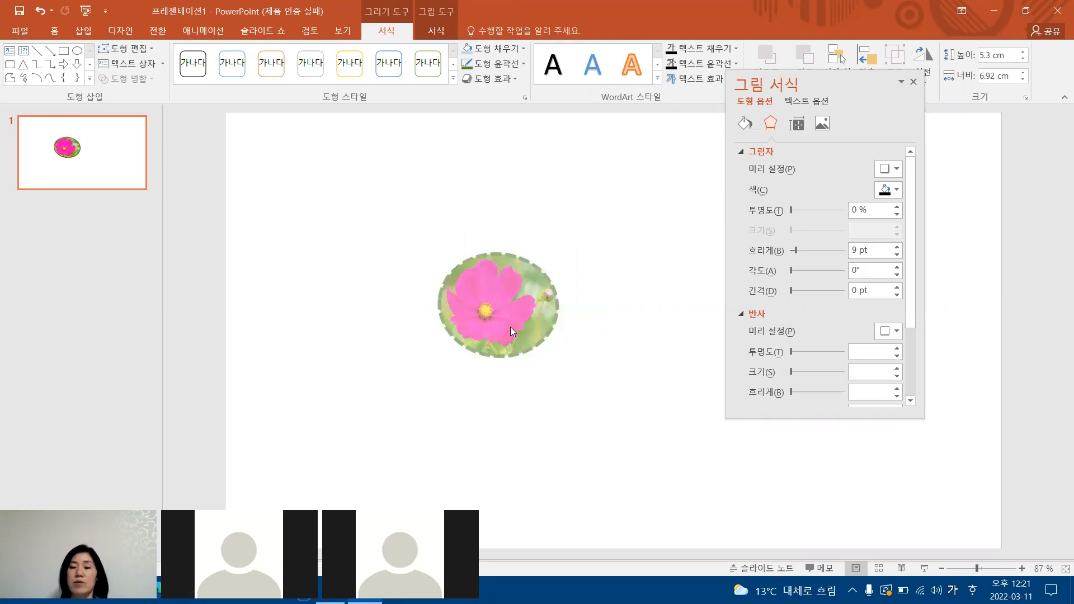
pyautogui.click(524, 329)
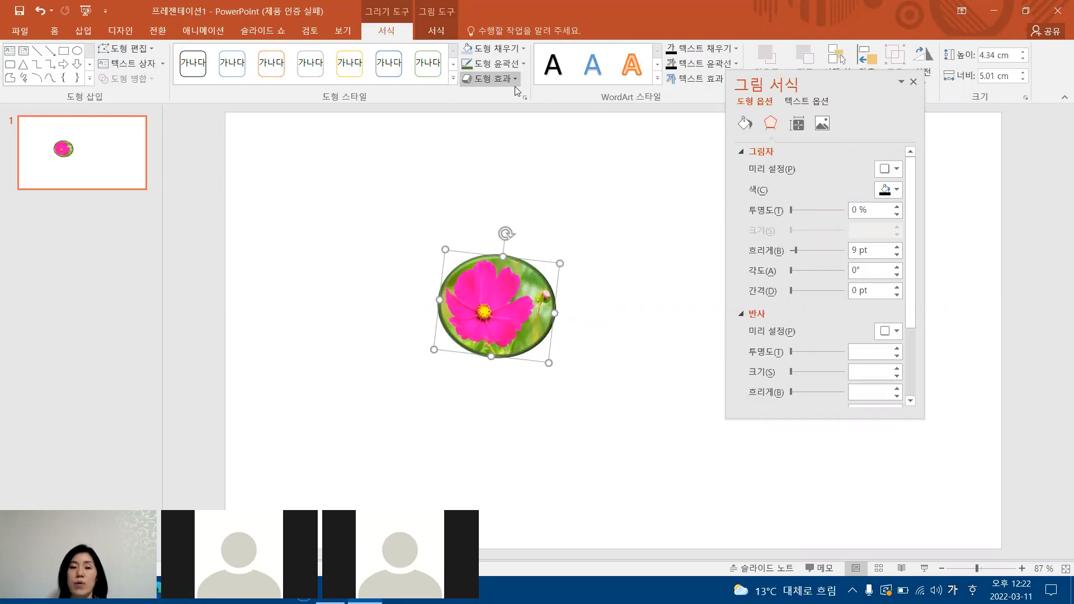
# Apply the second parallel (평행) preset in the first row as the shape's 3-D rotation (3차원 회전).
pyautogui.click(515, 82)
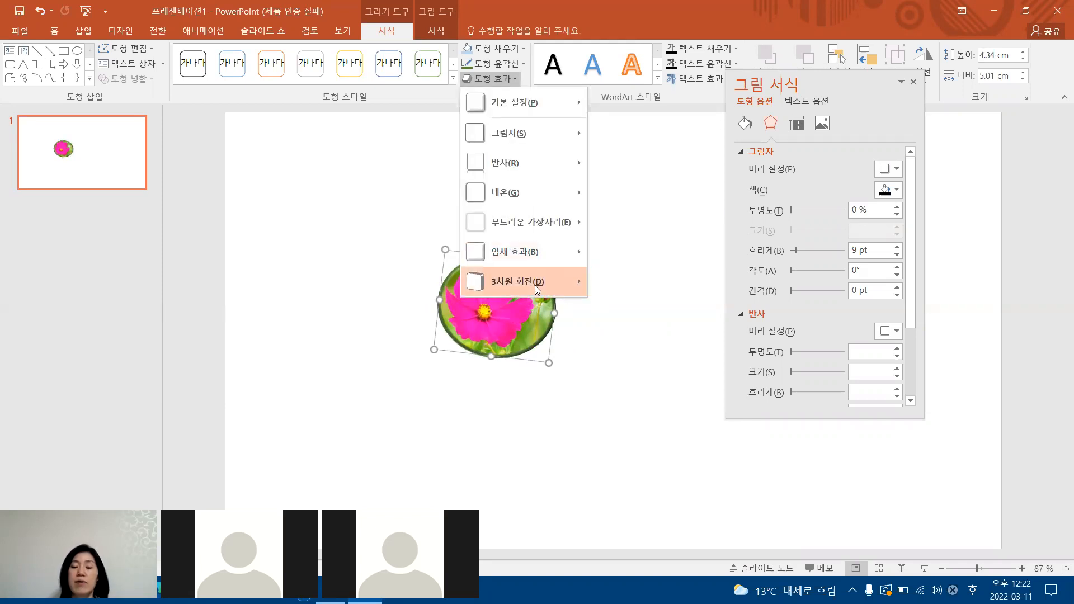
pyautogui.moveTo(535, 286)
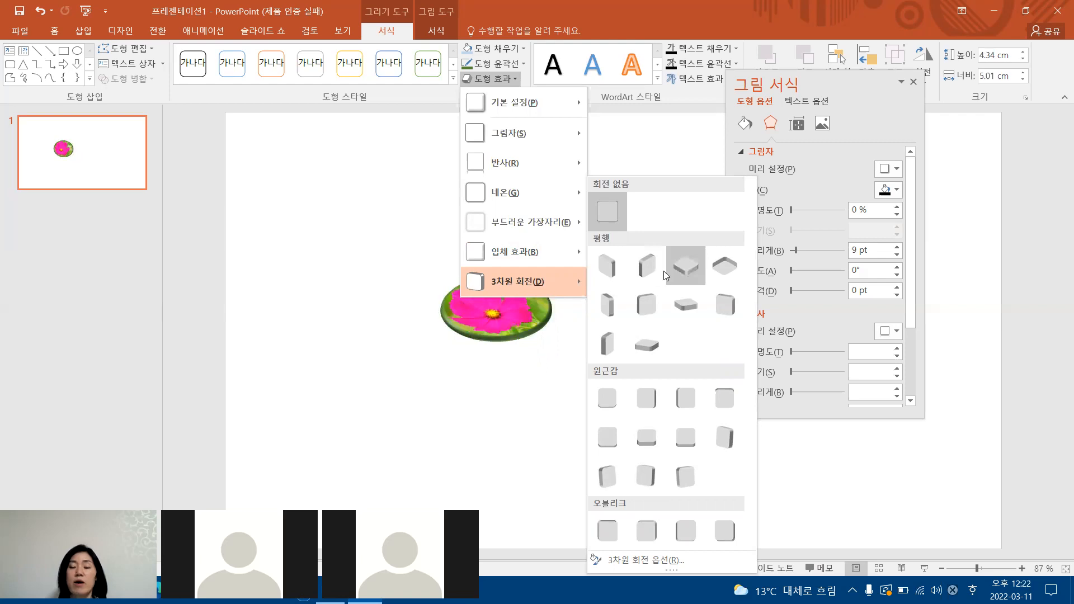
pyautogui.click(648, 269)
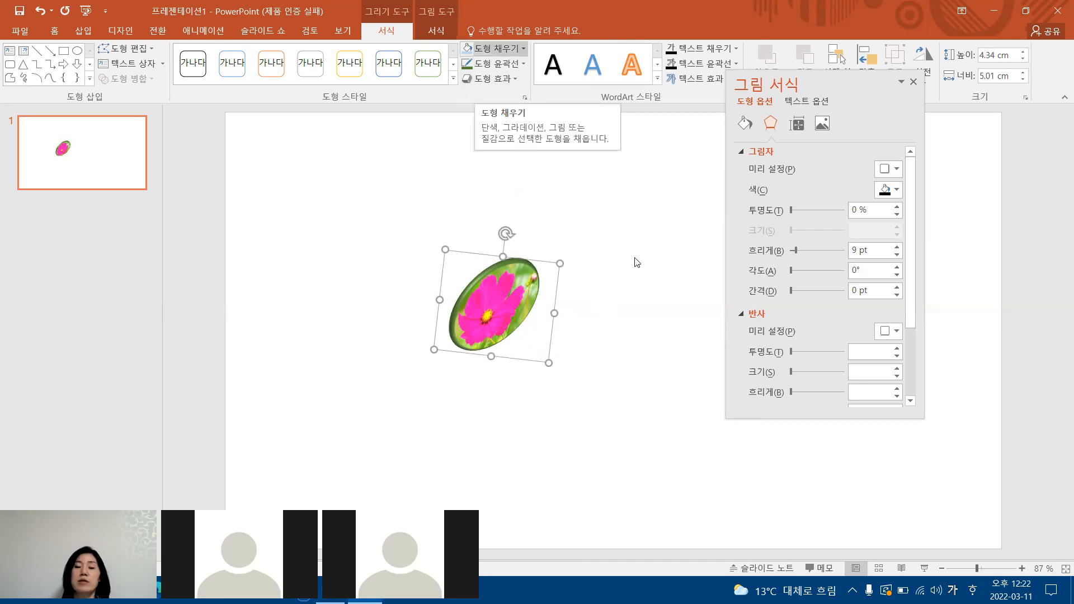
# Select the rotated flower shape and dock the floating picture format pane beside the slide.
pyautogui.click(487, 297)
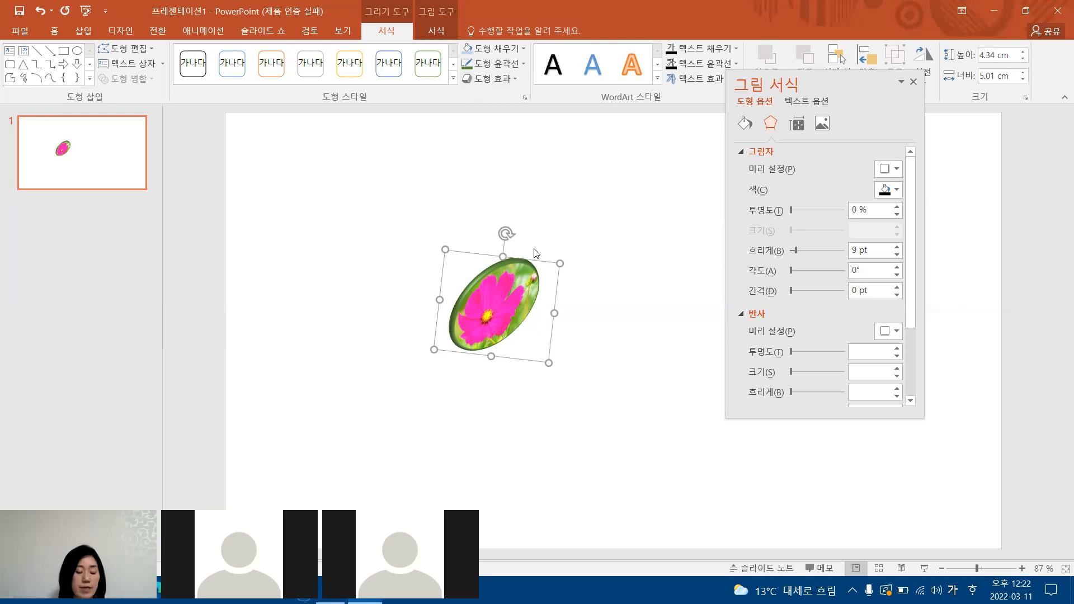
pyautogui.doubleClick(829, 74)
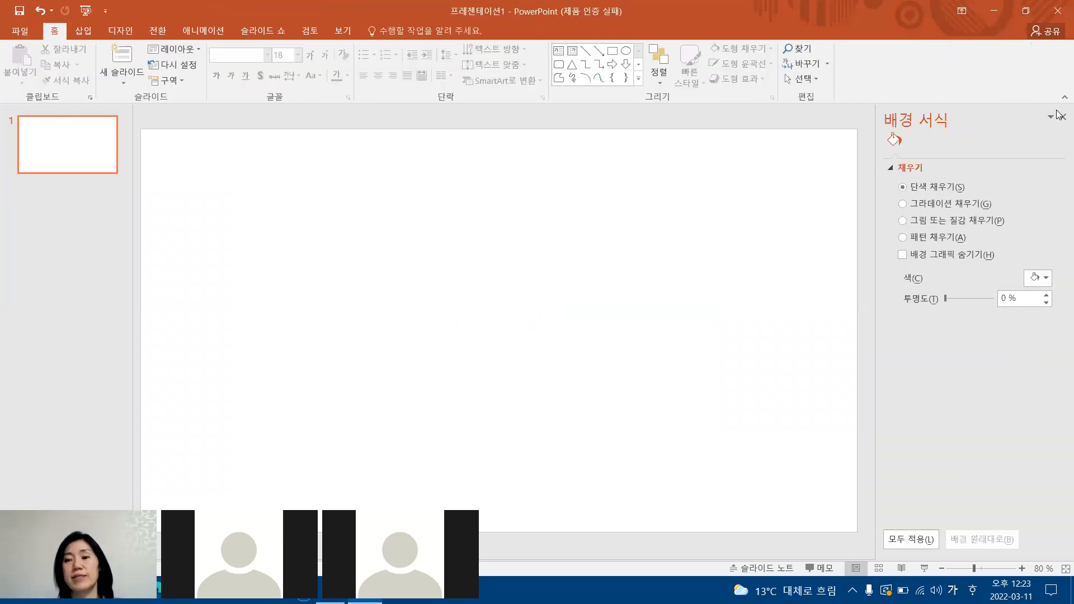
# Close the background format pane and change the blank slide's layout to Title Only (제목만).
pyautogui.click(1061, 118)
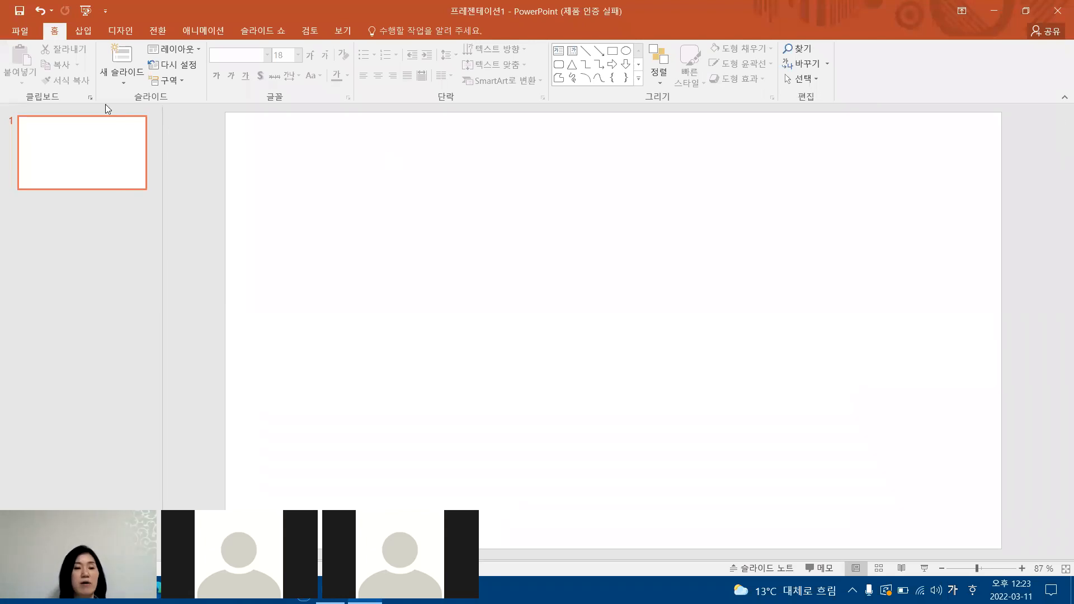
pyautogui.click(61, 124)
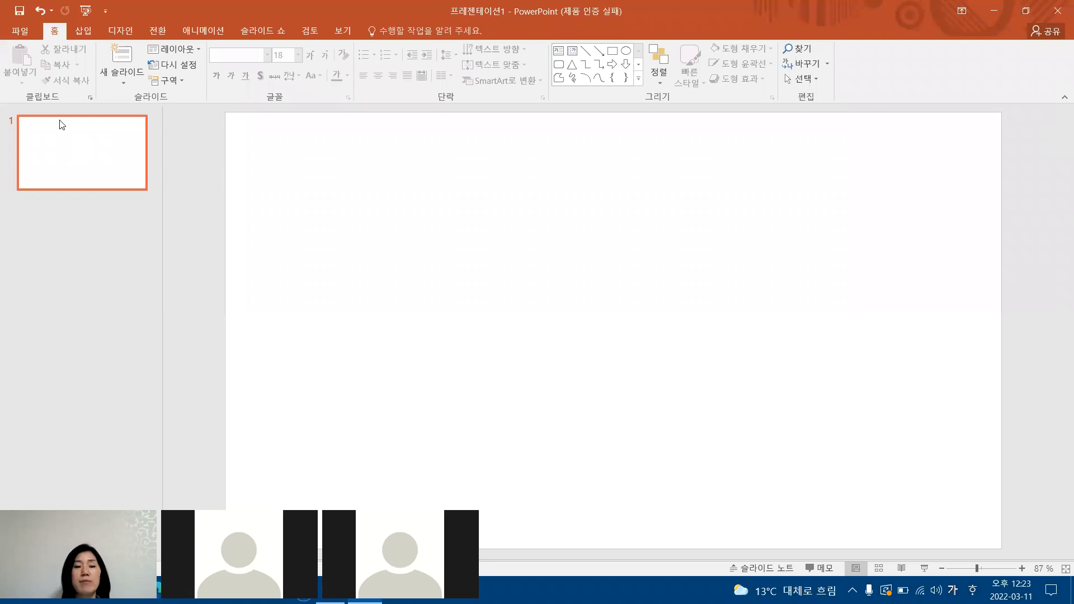
pyautogui.rightClick(87, 152)
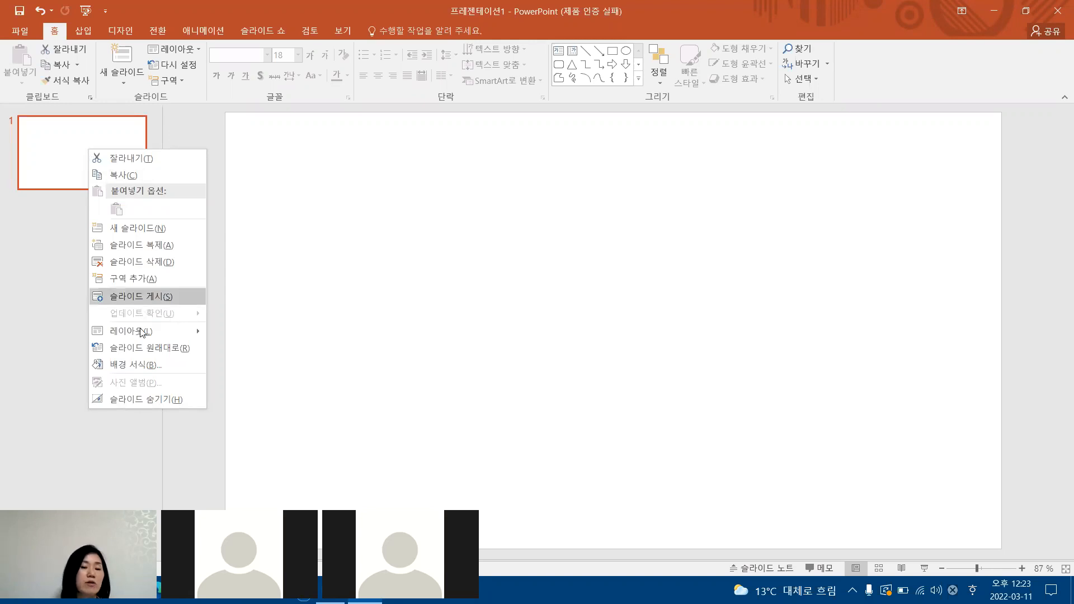
pyautogui.moveTo(142, 332)
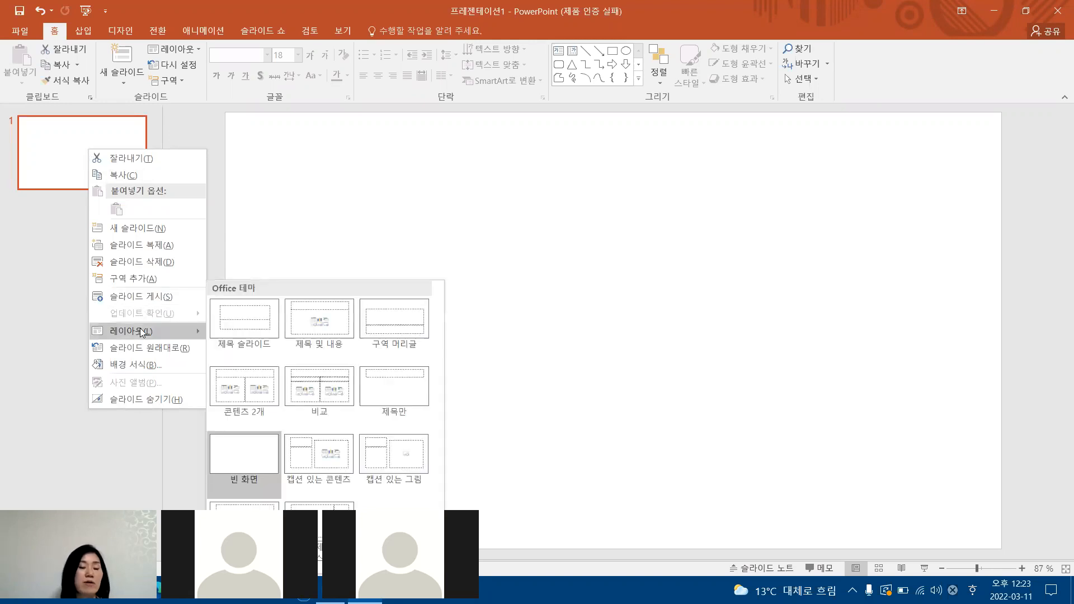
pyautogui.click(394, 394)
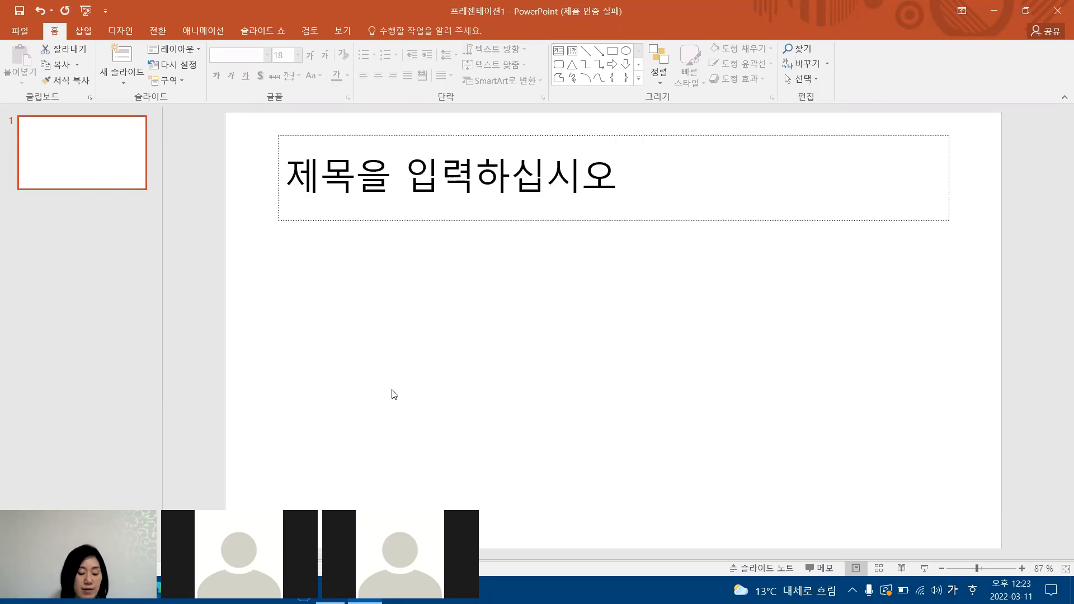
# Enter the slide title "친환경 운전을 위한 약속" in the title placeholder and select the placeholder as an object.
pyautogui.click(376, 171)
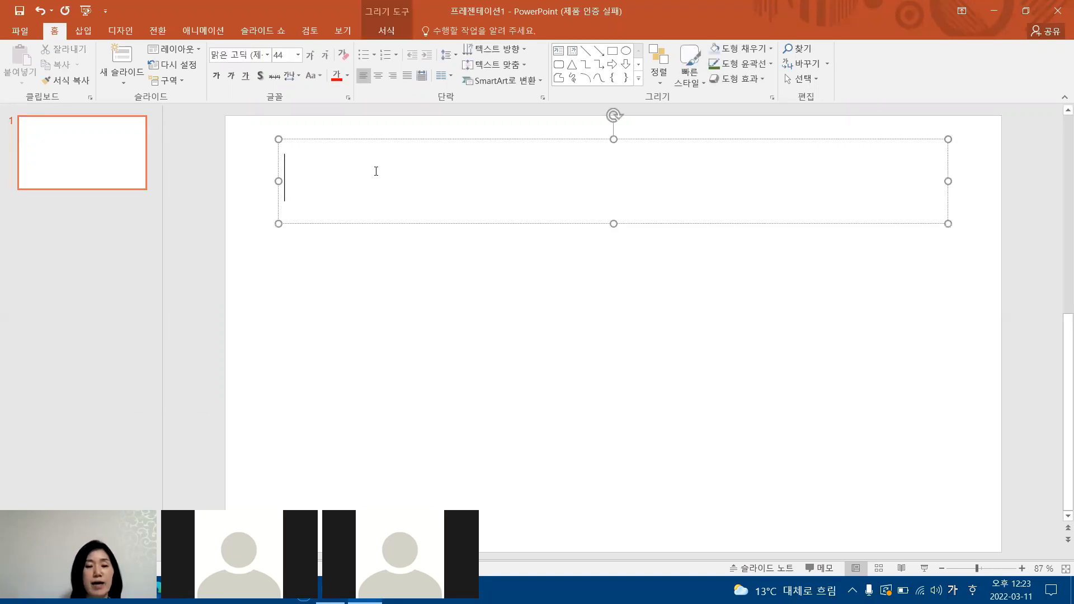
pyautogui.write('친')
pyautogui.write('환겨')
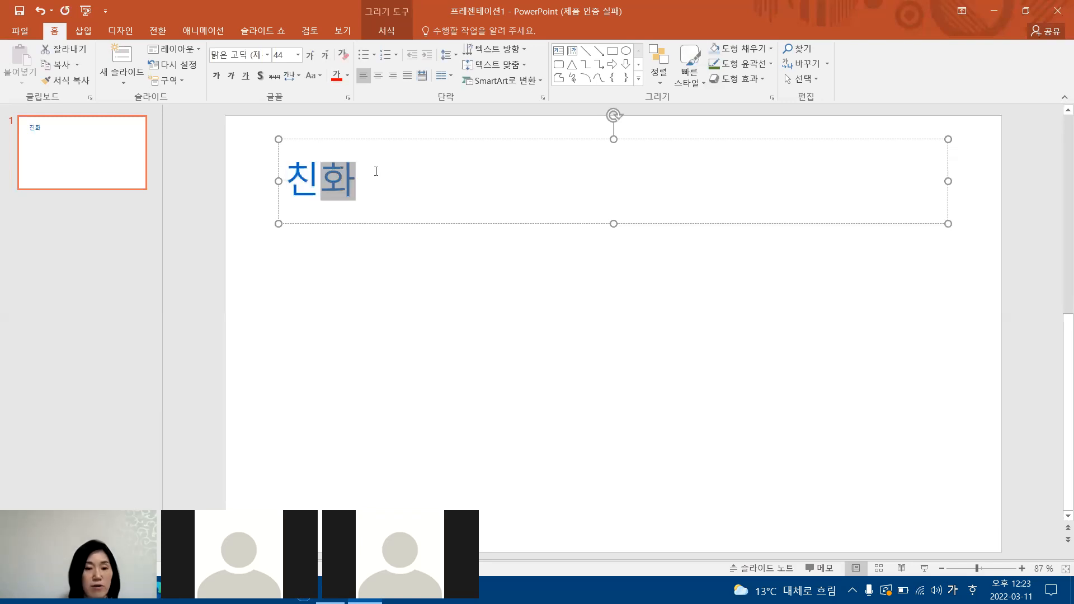
pyautogui.write('경 운전을 ')
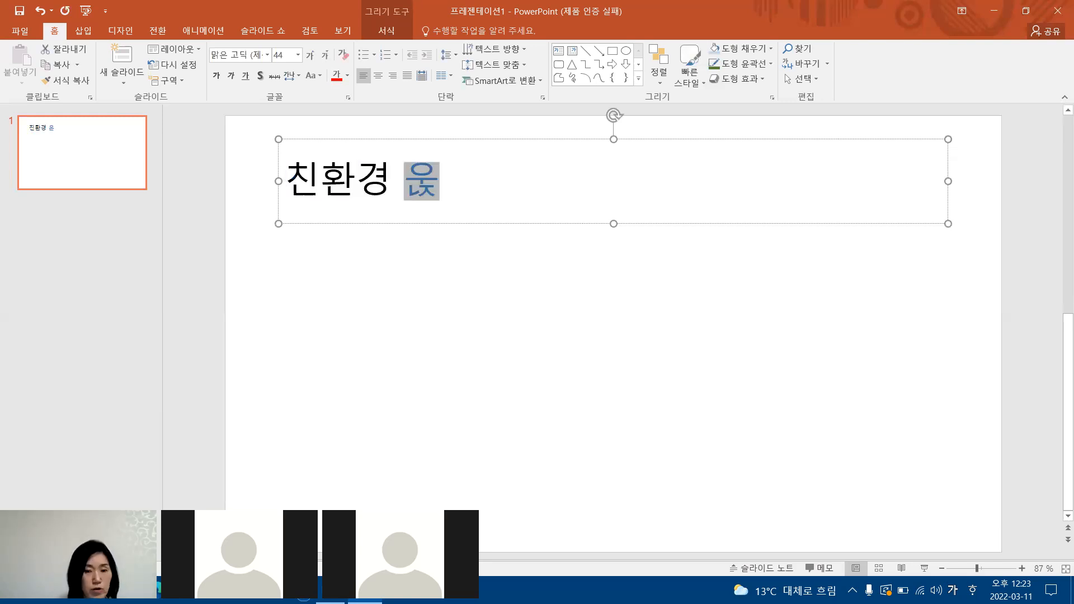
pyautogui.write('위한 ')
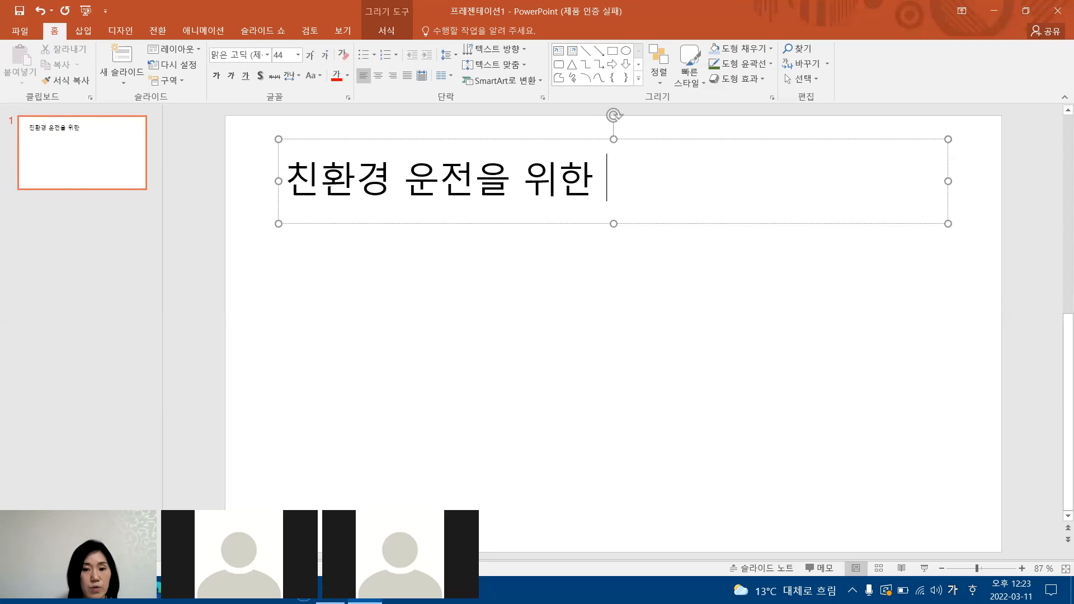
pyautogui.write('약속')
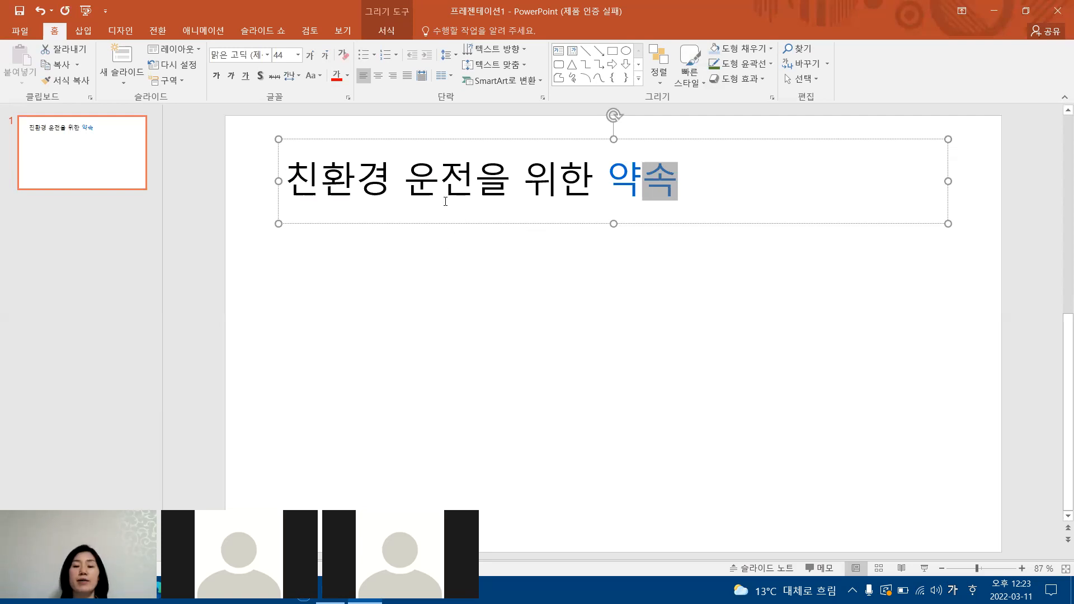
pyautogui.click(700, 140)
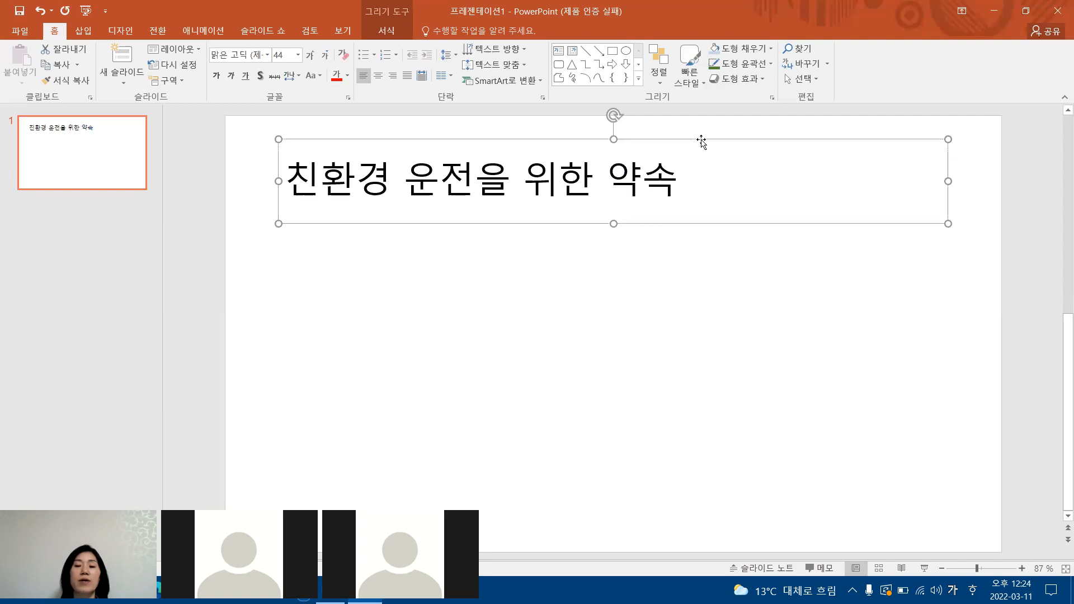
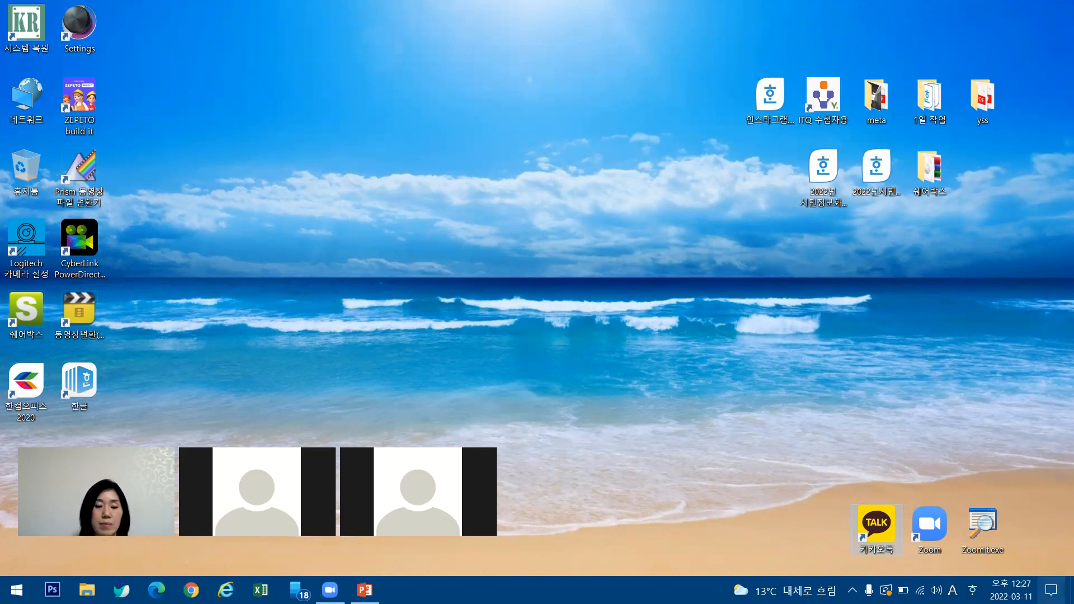
# Examine the layout (레이아웃) choices available for the slide thumbnail, including Title Only (제목만), without changing the layout.
pyautogui.moveTo(364, 590)
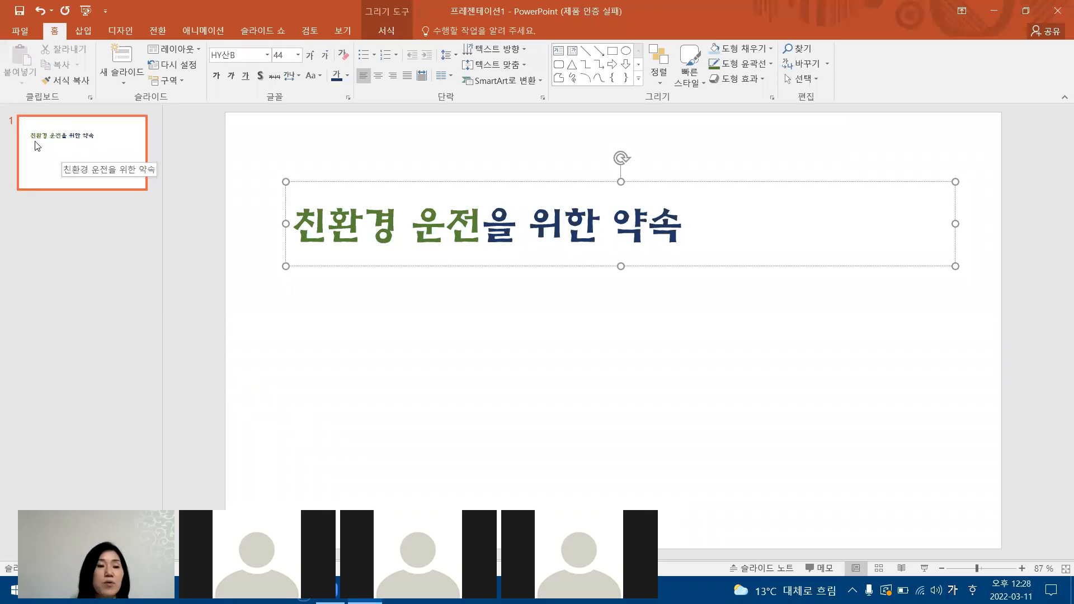
pyautogui.click(77, 148)
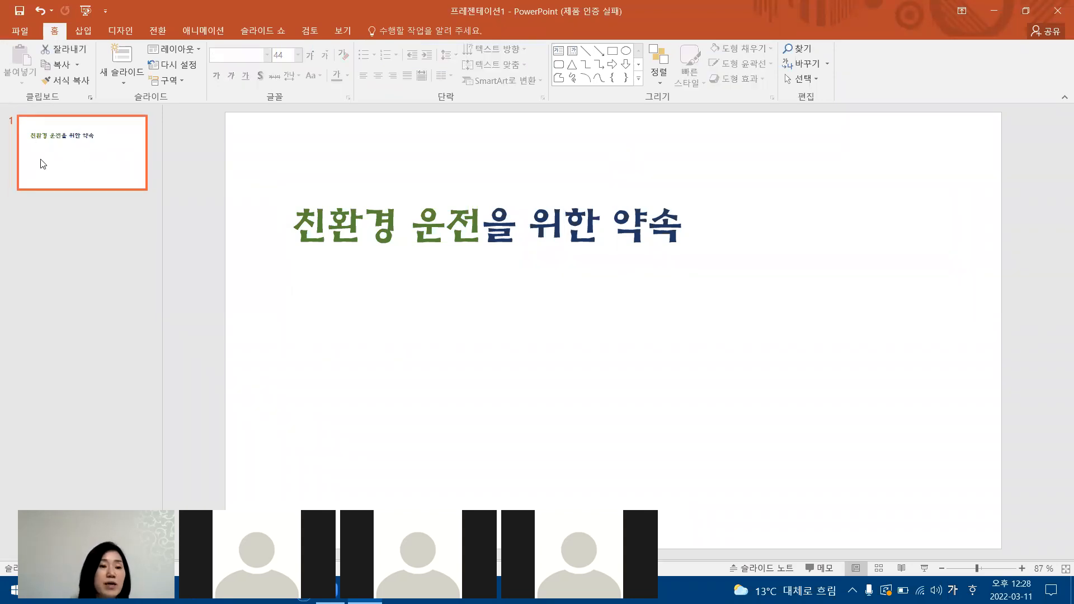
pyautogui.rightClick(72, 151)
pyautogui.moveTo(121, 331)
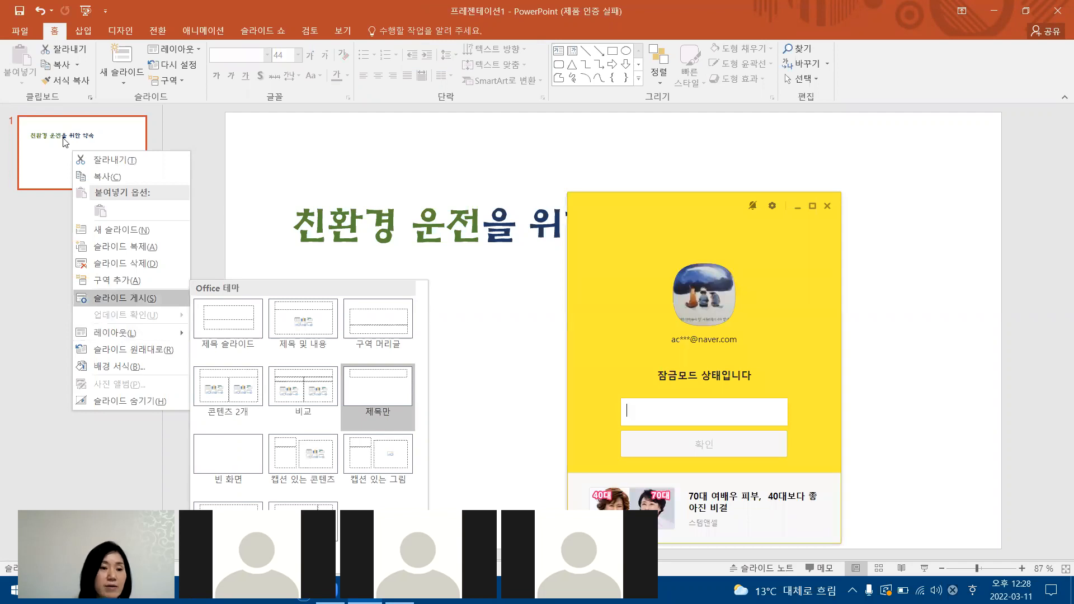
pyautogui.click(69, 164)
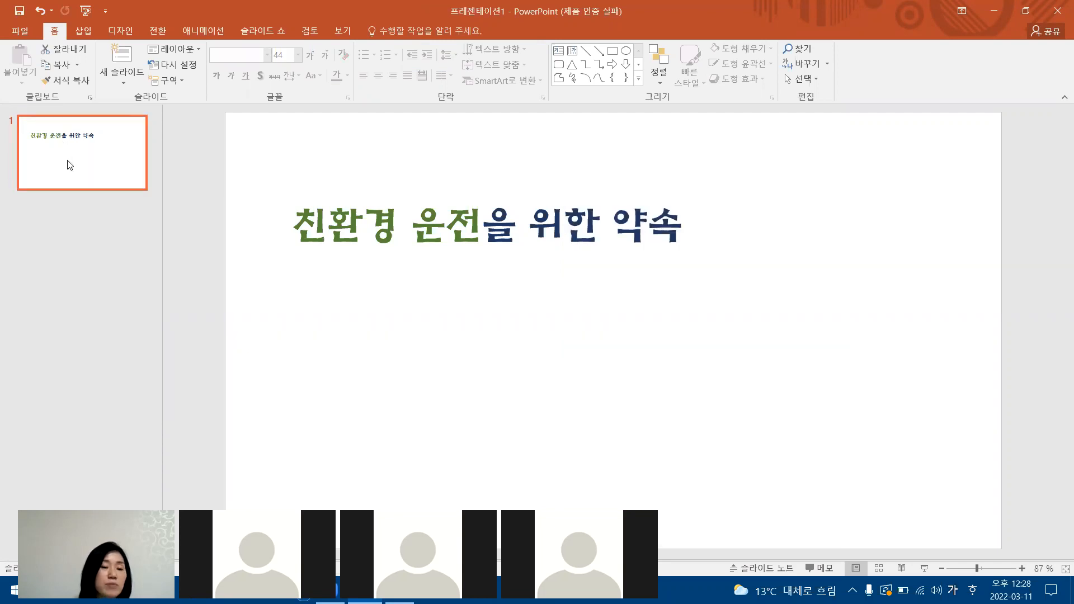
pyautogui.rightClick(70, 164)
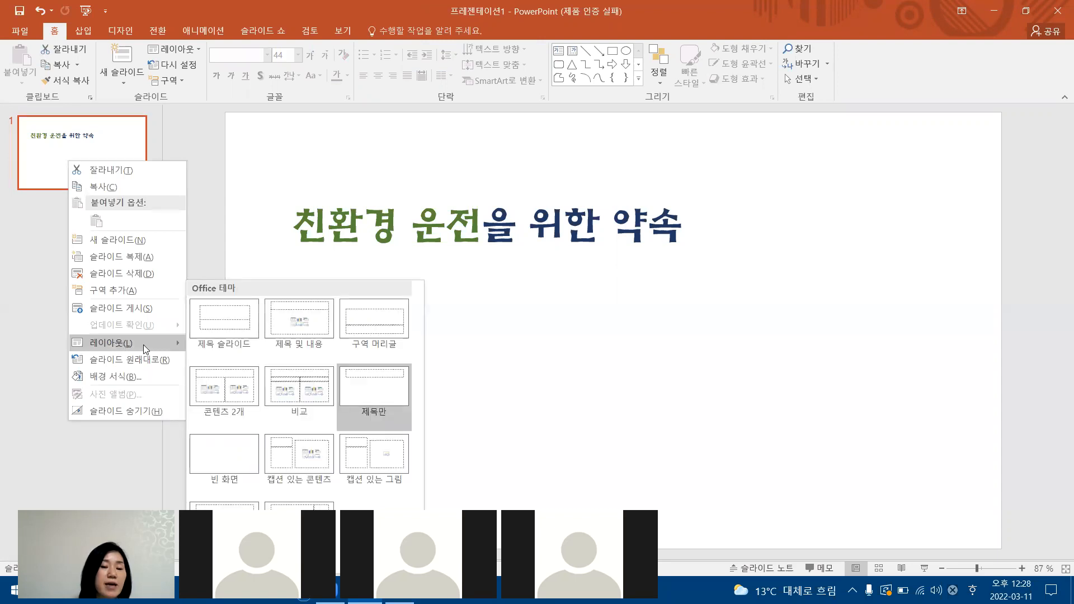
pyautogui.click(76, 155)
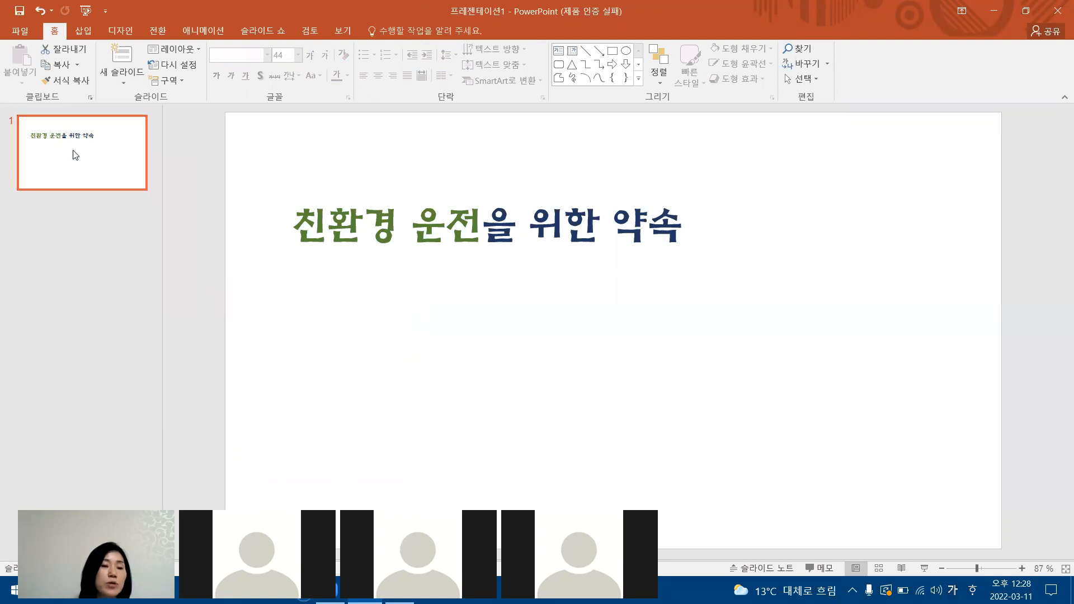
pyautogui.rightClick(76, 155)
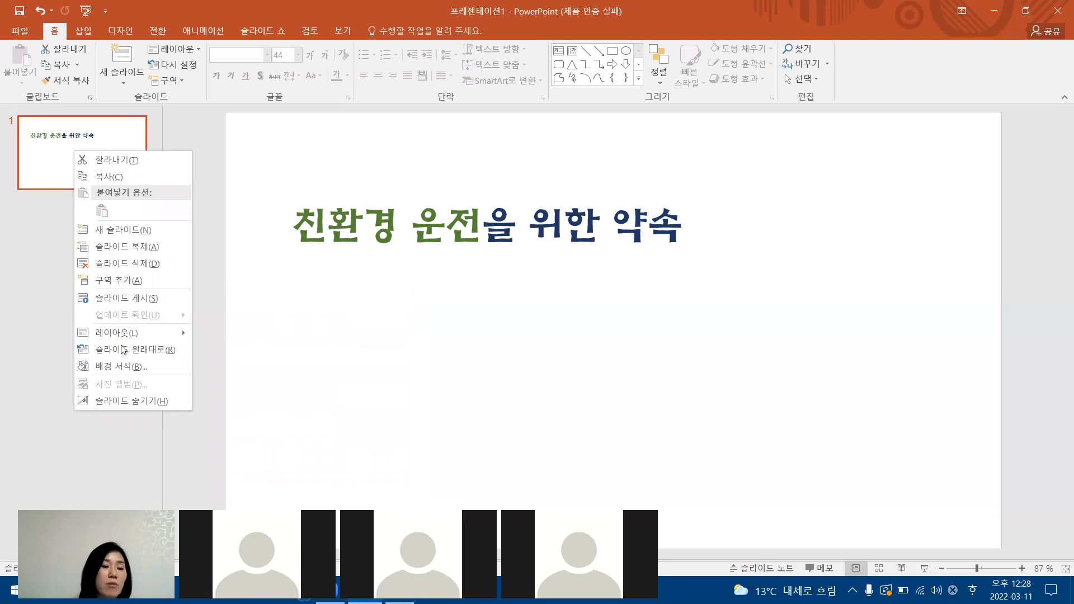
pyautogui.moveTo(123, 336)
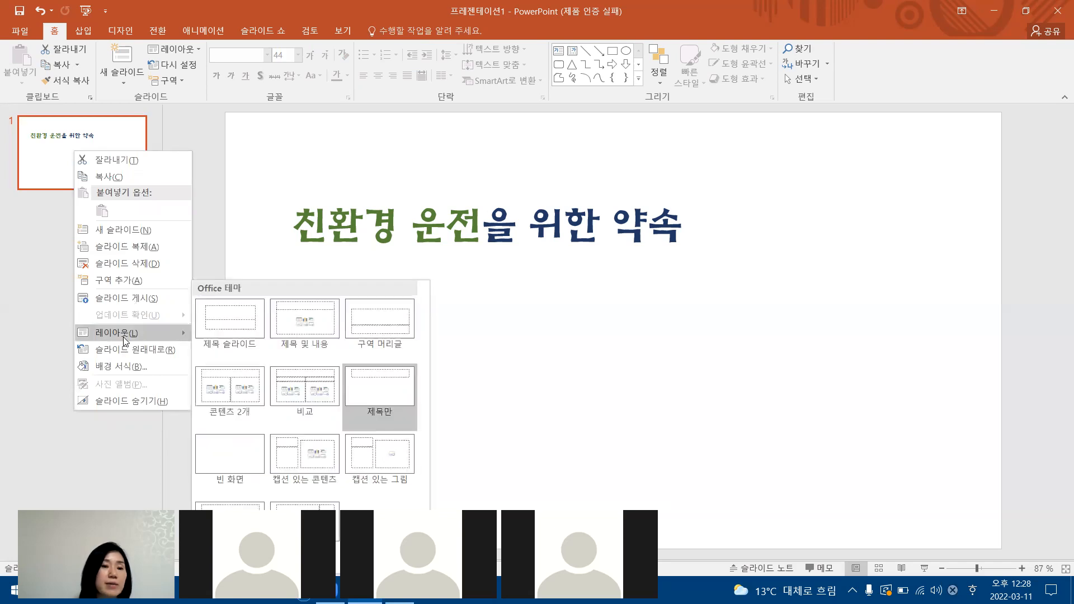
pyautogui.click(51, 249)
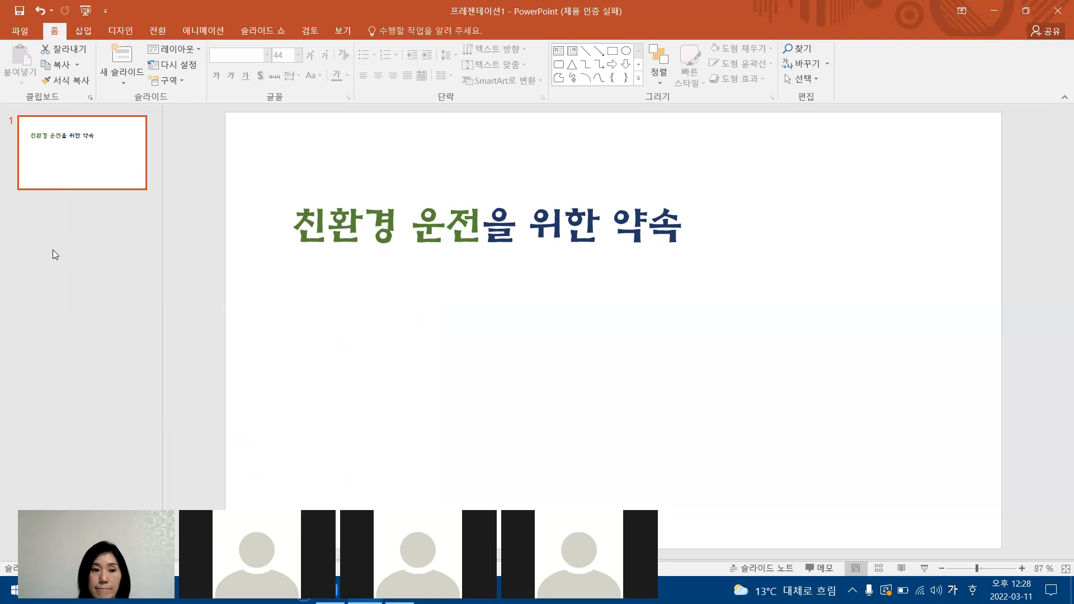
pyautogui.rightClick(115, 153)
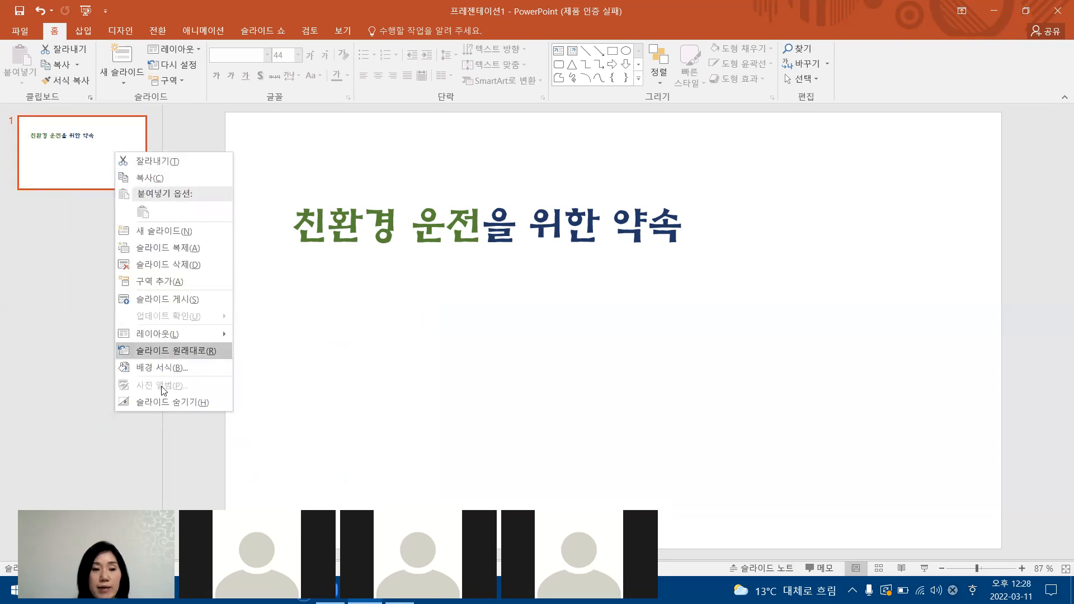
pyautogui.click(82, 160)
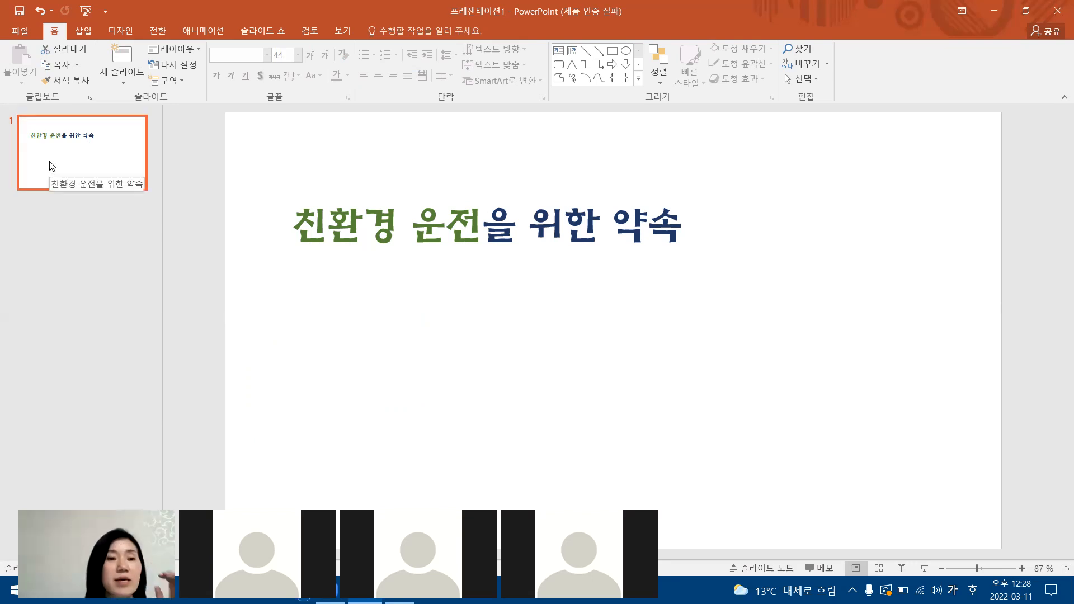
# Show the slide's layout choices and mark Layout (레이아웃) and Title Only (제목만) with red on-screen check marks, then clear them.
pyautogui.click(346, 28)
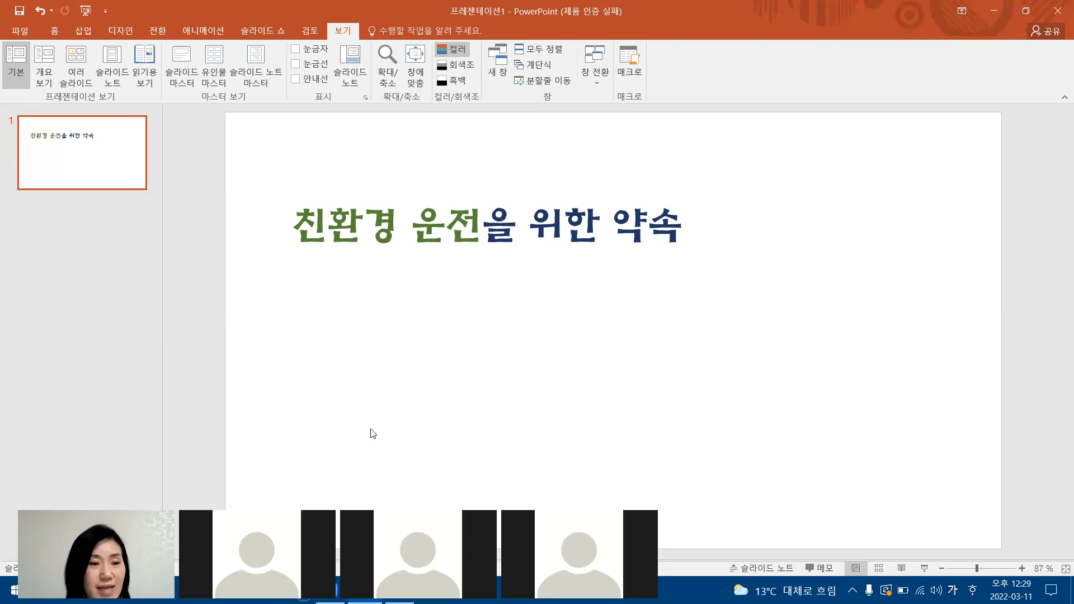
pyautogui.rightClick(73, 156)
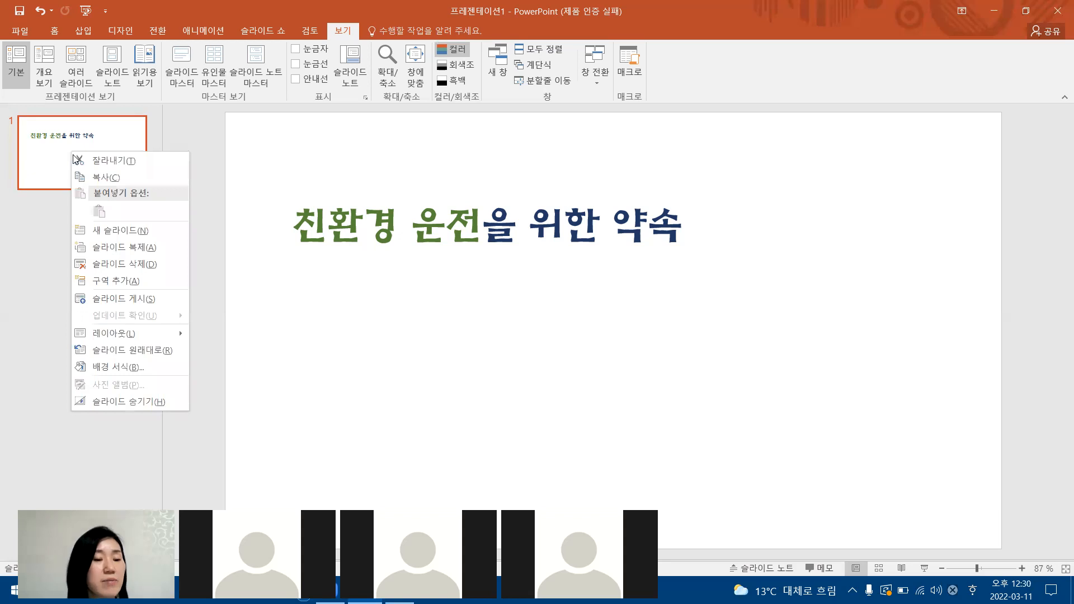
pyautogui.moveTo(119, 343)
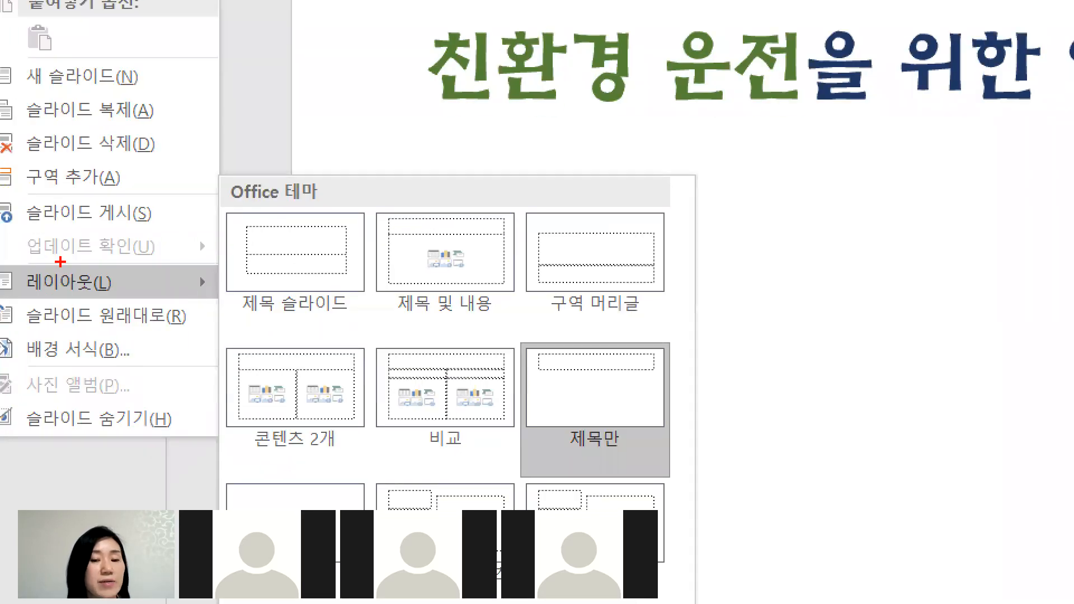
pyautogui.moveTo(61, 262); pyautogui.dragTo(122, 257)
pyautogui.moveTo(585, 378); pyautogui.dragTo(662, 380)
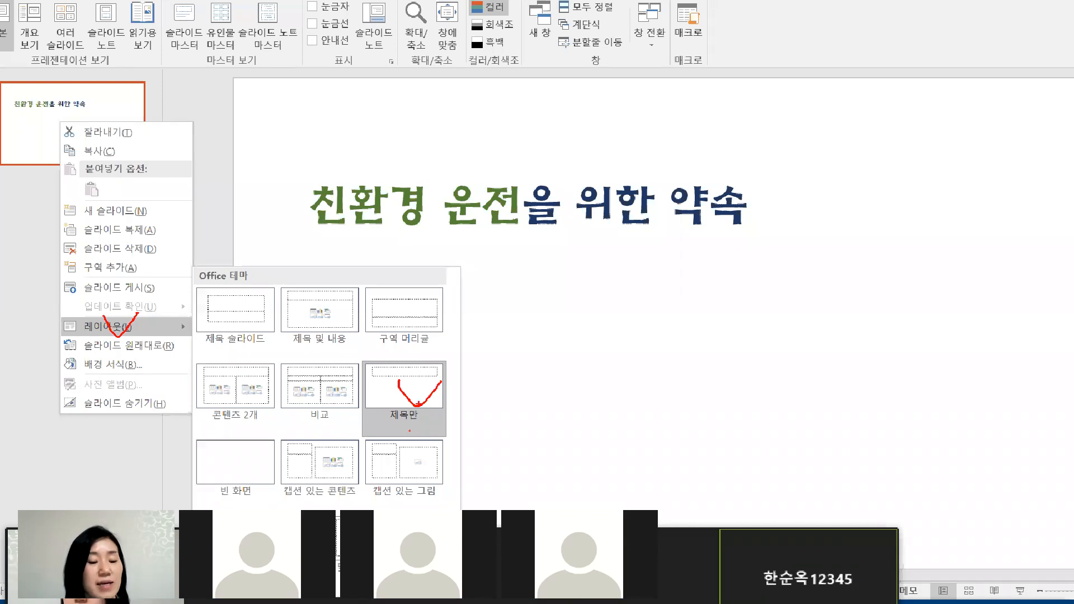
pyautogui.press('Escape')
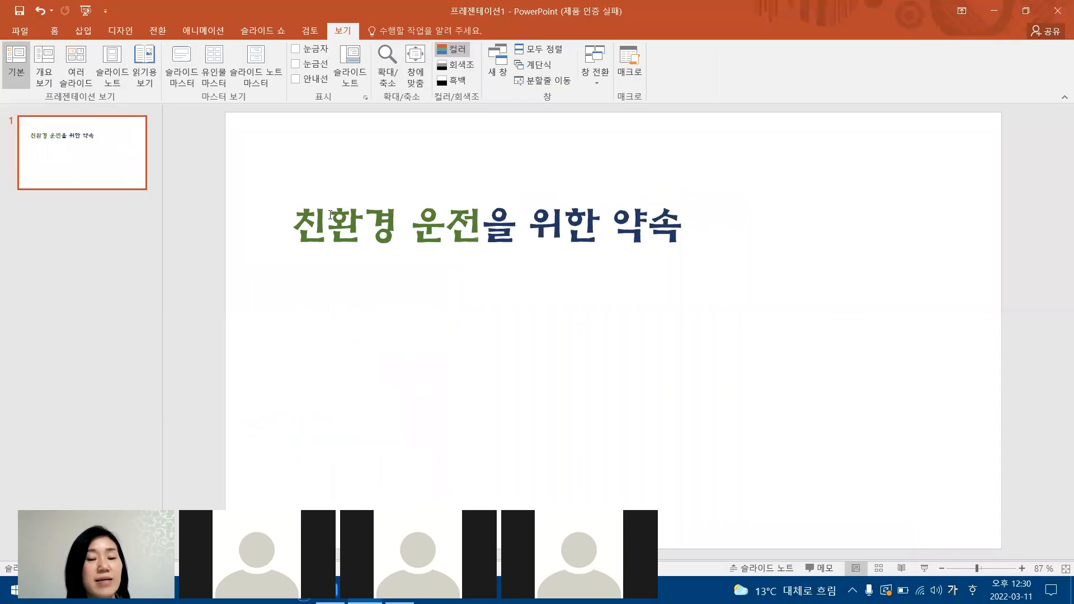
# Select the slide title placeholder, switch to the locked KakaoTalk window and unlock it with the account password.
pyautogui.click(330, 215)
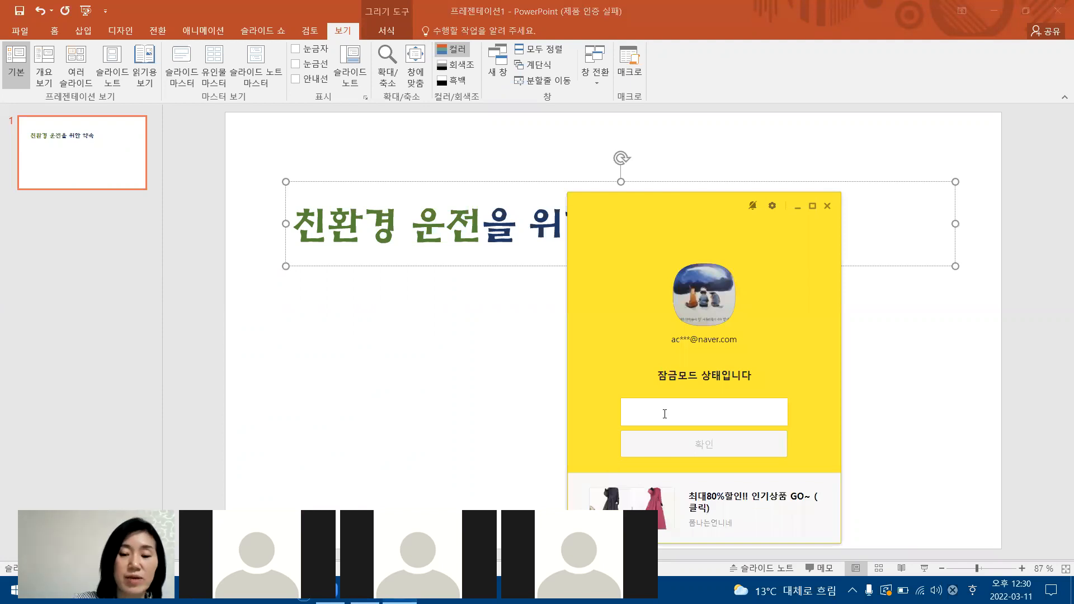
pyautogui.write('•')
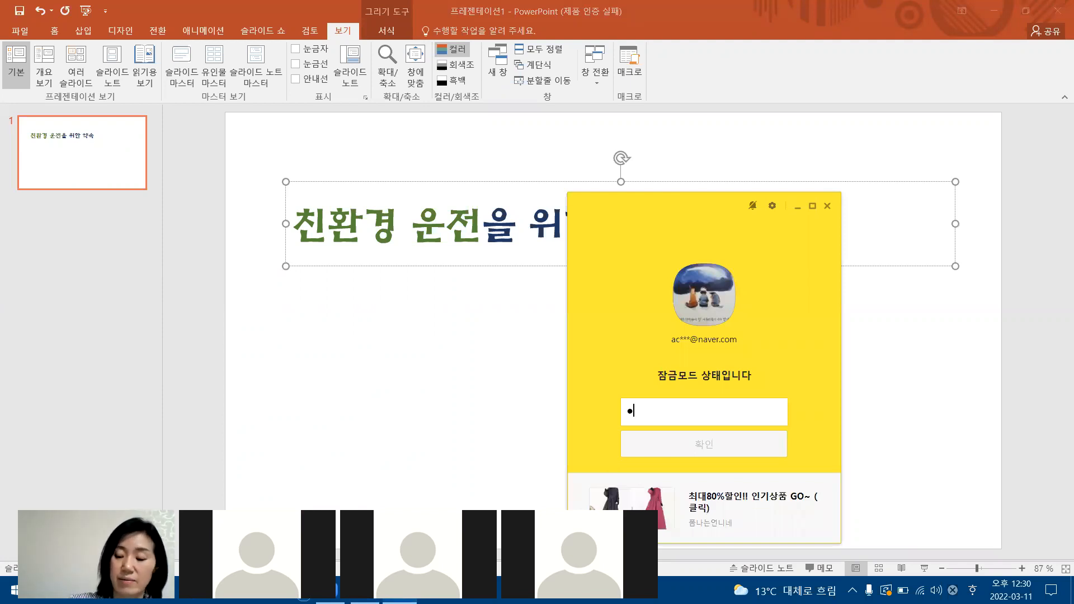
pyautogui.write('••••••••')
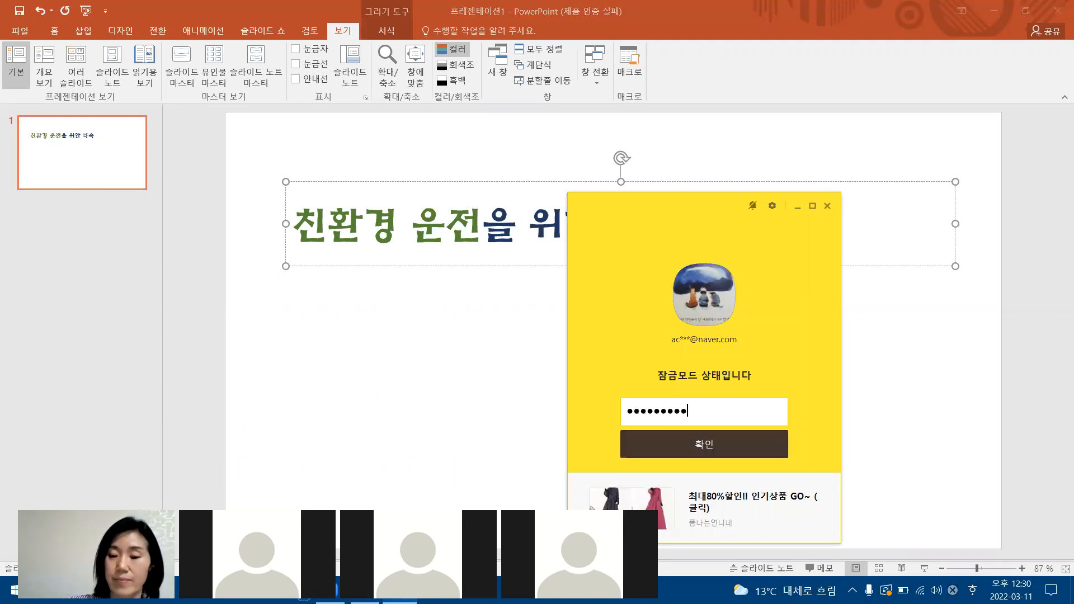
pyautogui.press('Return')
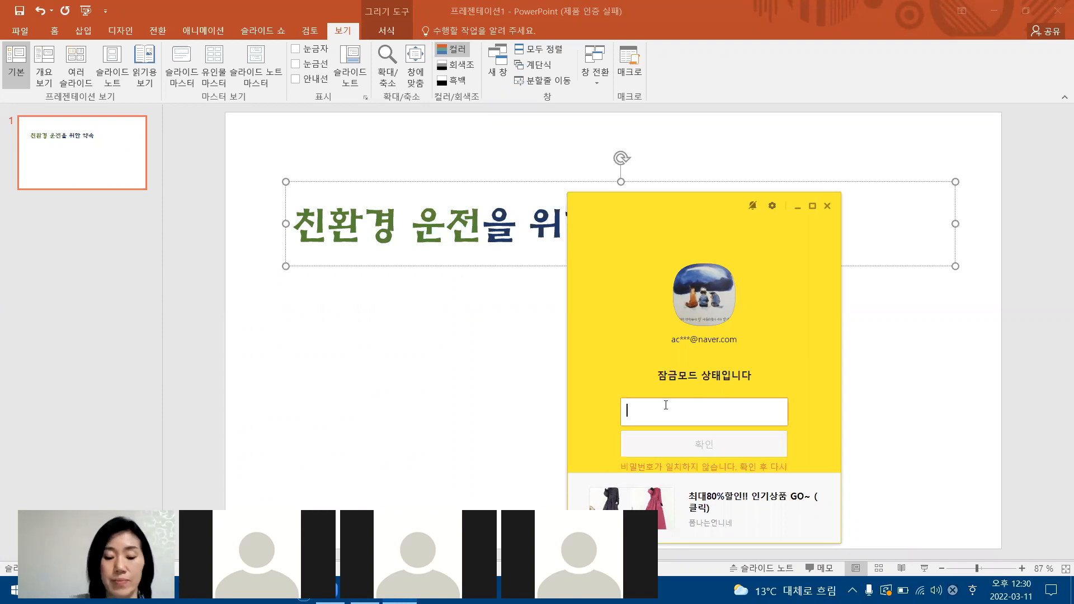
pyautogui.write('••••')
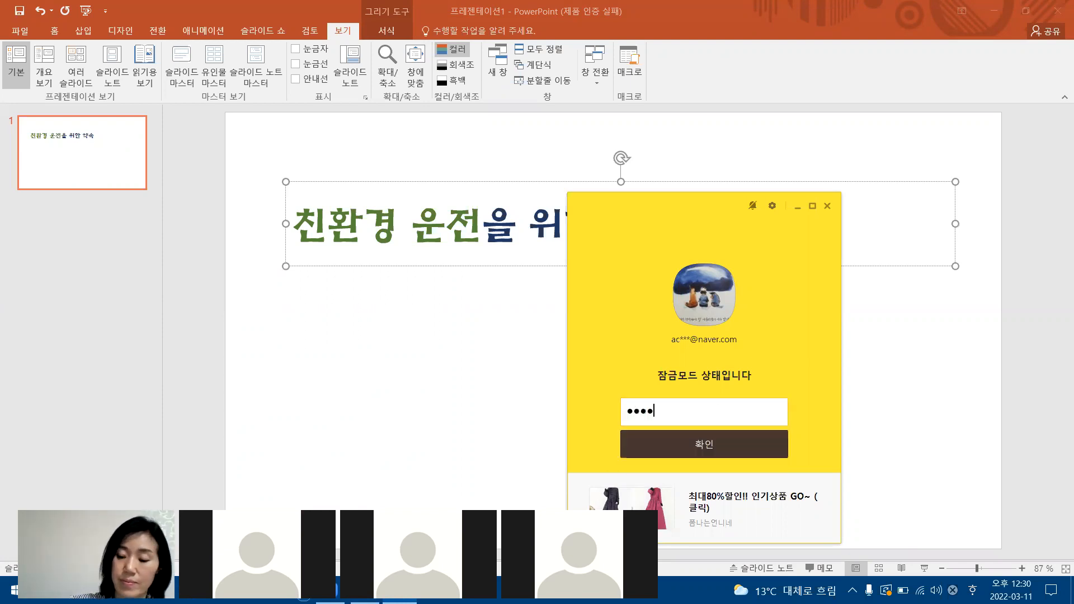
pyautogui.write('••••••')
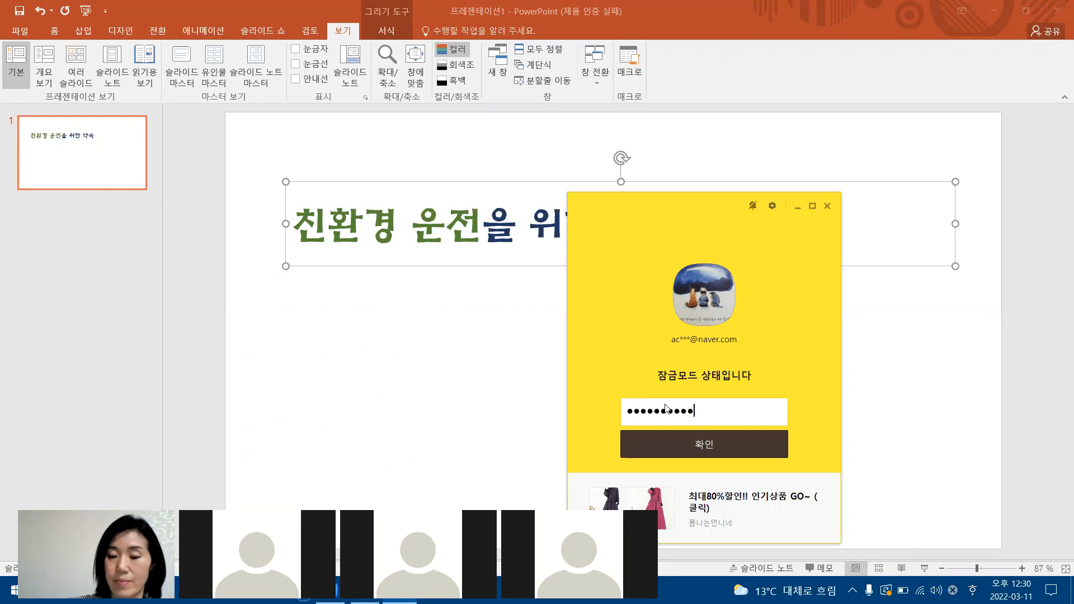
pyautogui.press('Return')
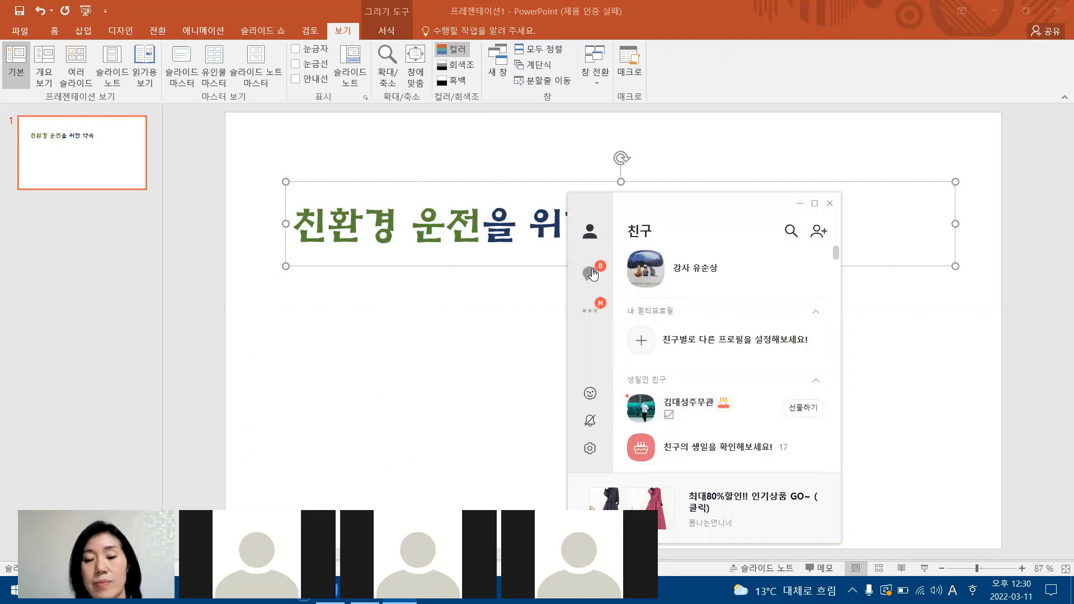
# Look through the KakaoTalk chat list for the March PowerPoint beginners' class (3월 파워포인트기초반) group chat.
pyautogui.click(591, 274)
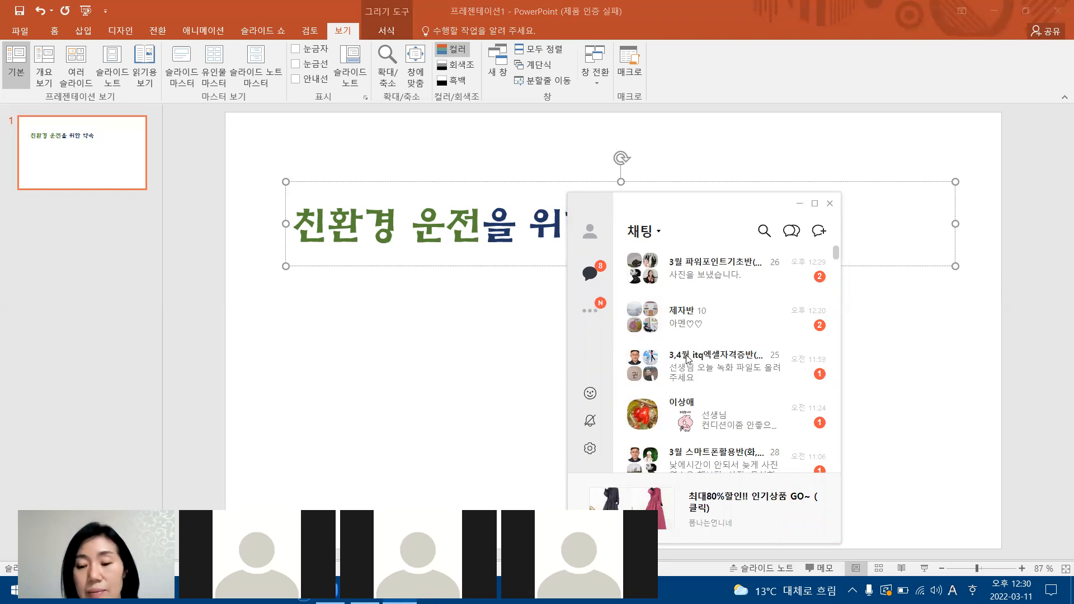
pyautogui.scroll(-2, 690, 364)
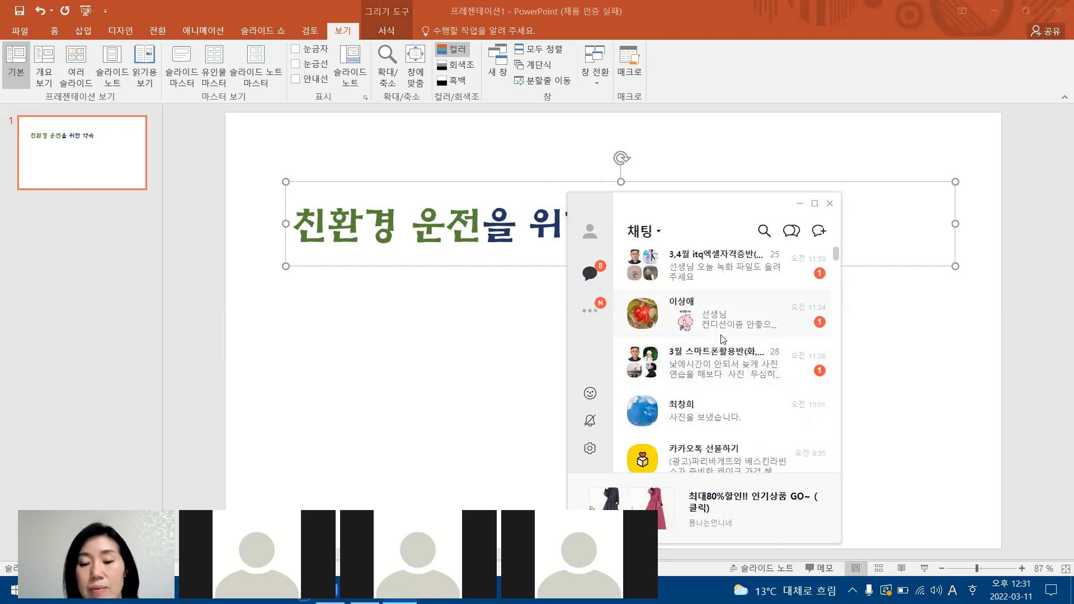
pyautogui.scroll(1, 727, 338)
pyautogui.scroll(-2, 747, 339)
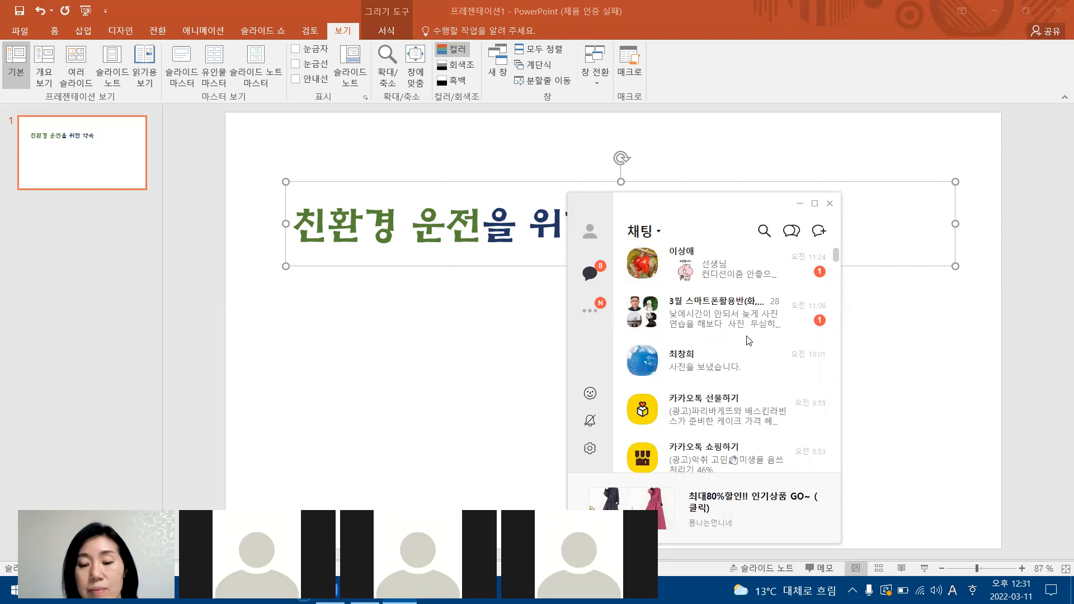
pyautogui.scroll(-2, 747, 340)
pyautogui.scroll(-3, 721, 316)
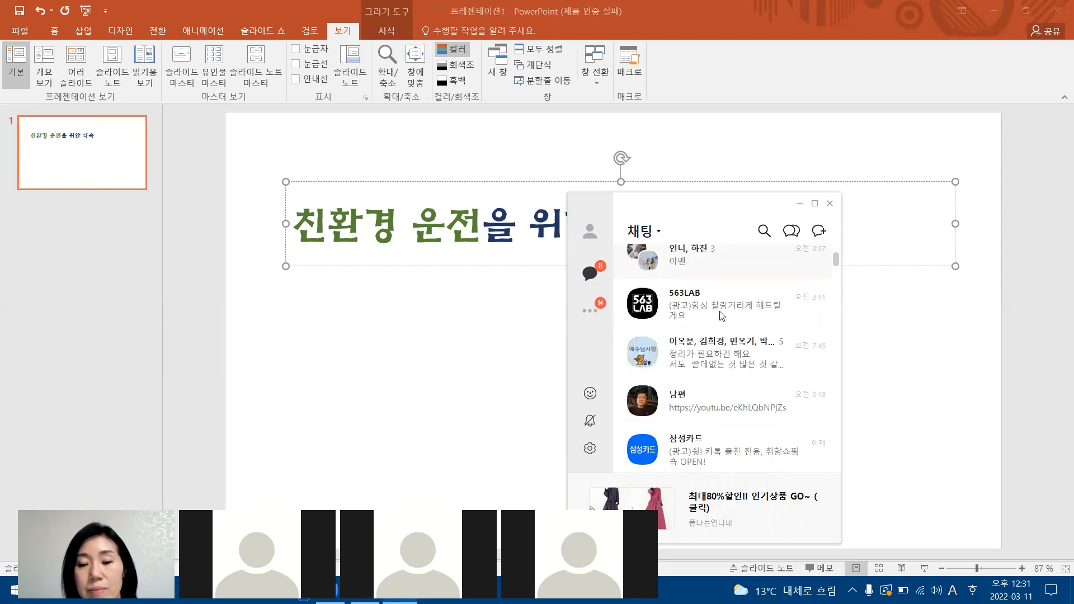
pyautogui.scroll(-1, 721, 317)
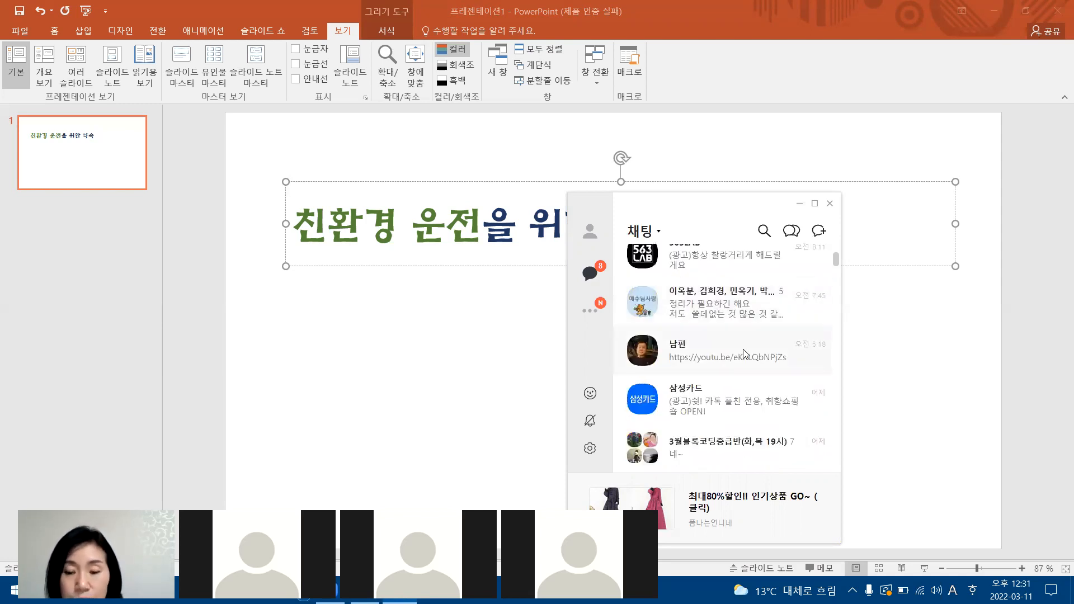
pyautogui.scroll(3, 745, 353)
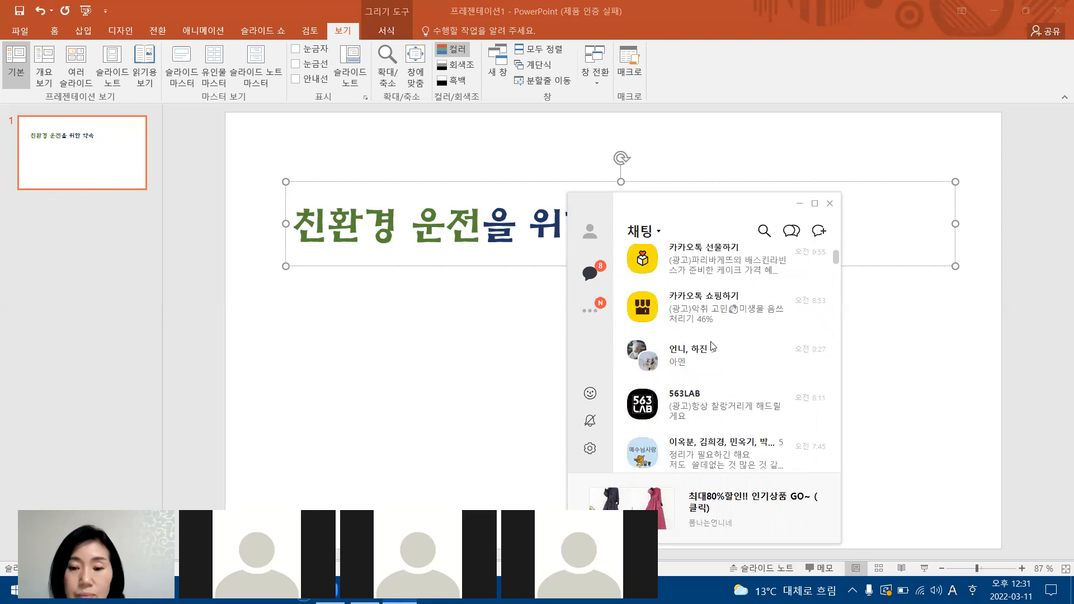
pyautogui.scroll(2, 761, 349)
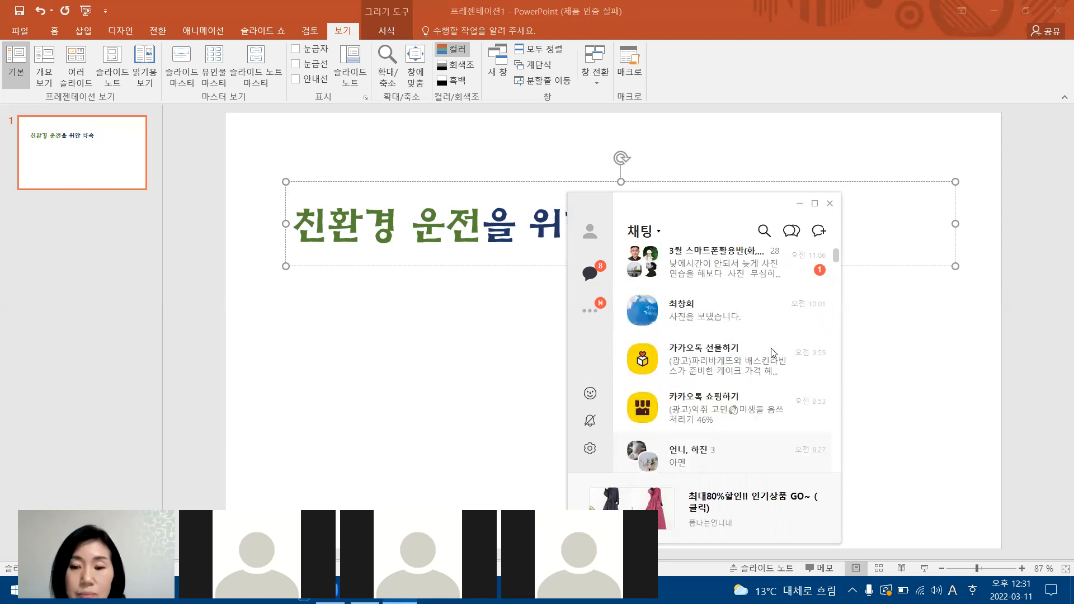
pyautogui.scroll(3, 725, 344)
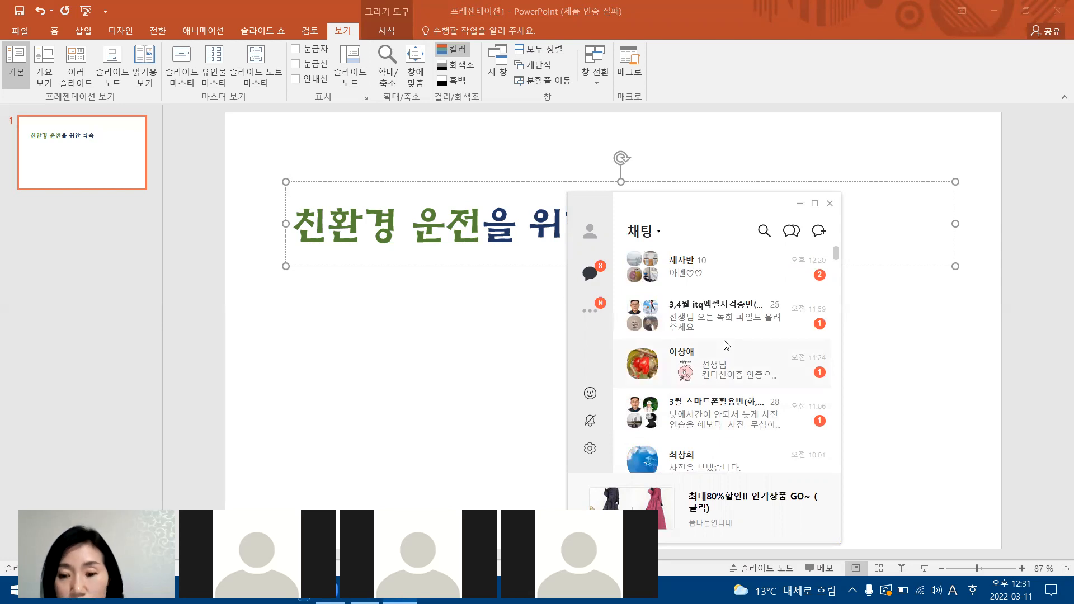
pyautogui.scroll(1, 725, 345)
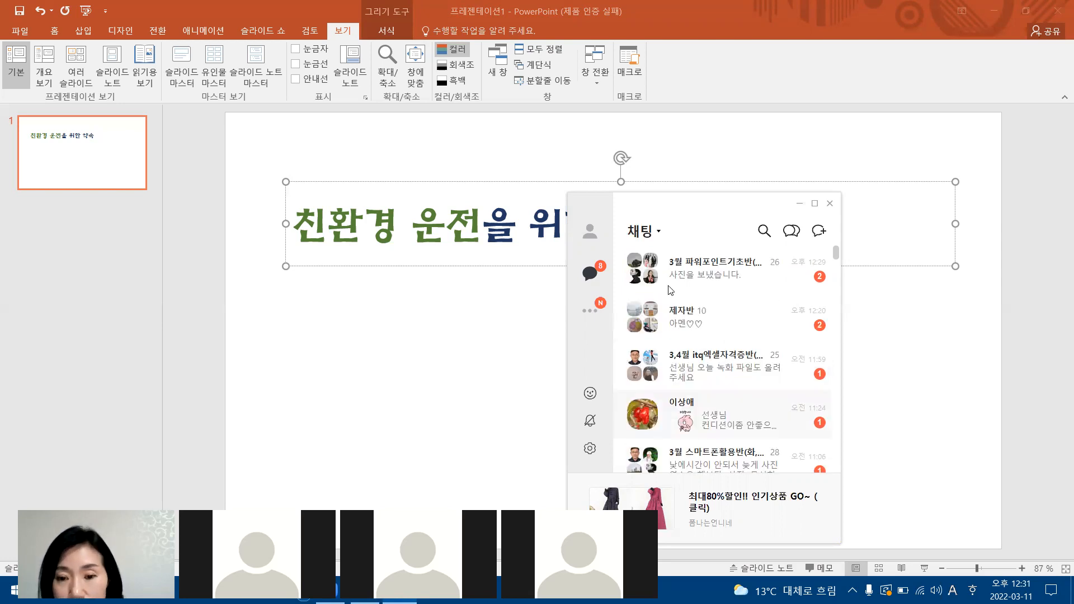
# Open the 3월 파워포인트기초반 group chat, view the photo showing overlapping title text, and mark its title placeholder border in red.
pyautogui.doubleClick(714, 279)
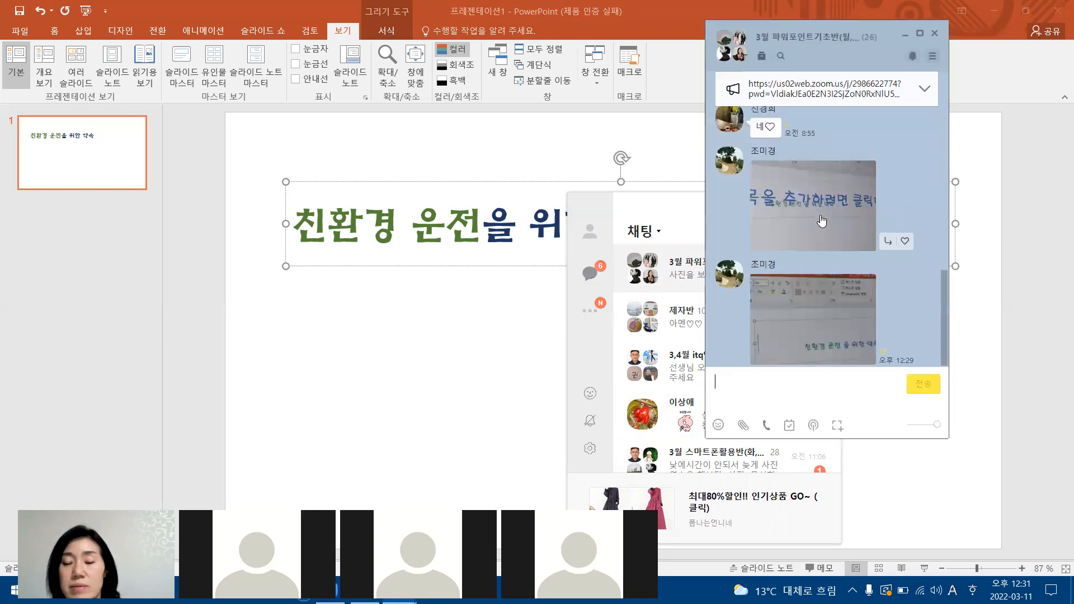
pyautogui.click(822, 221)
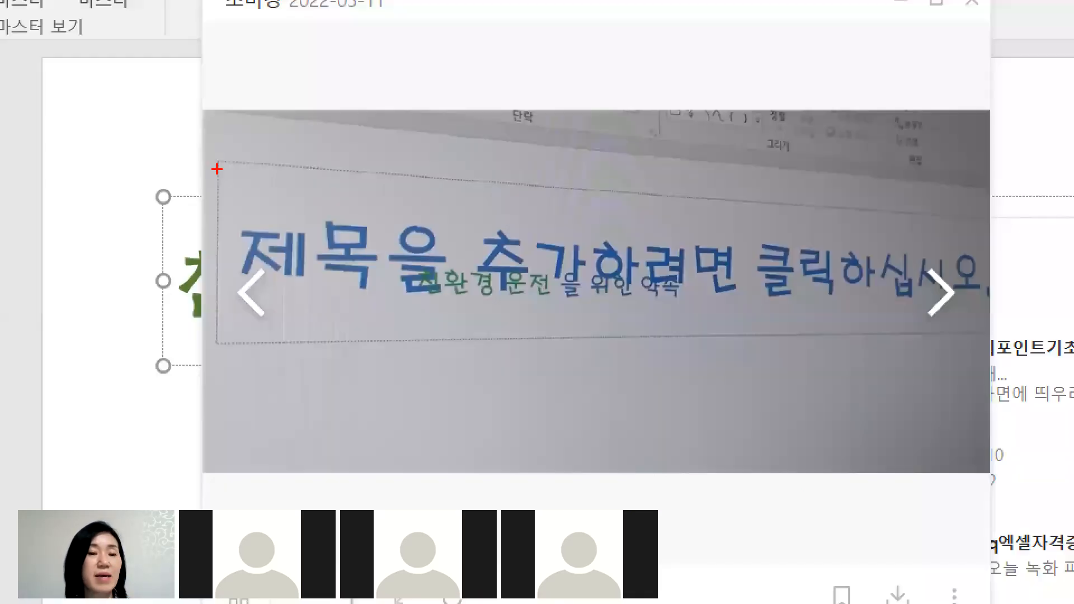
pyautogui.moveTo(246, 160); pyautogui.dragTo(394, 180)
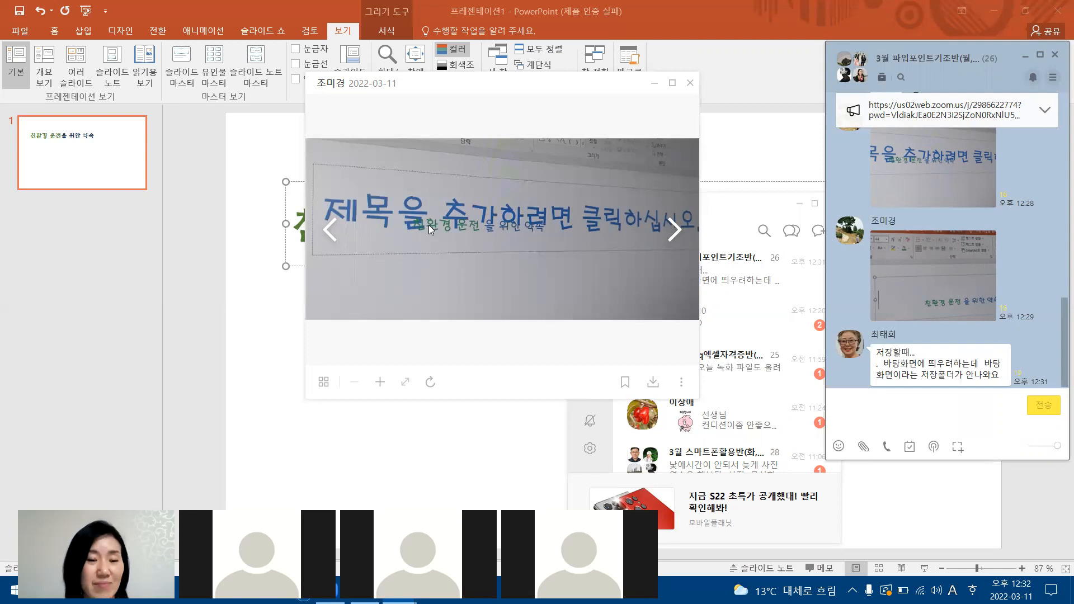
# Return to the presentation, select the title placeholder by its border, review its font settings, and deselect it.
pyautogui.click(341, 242)
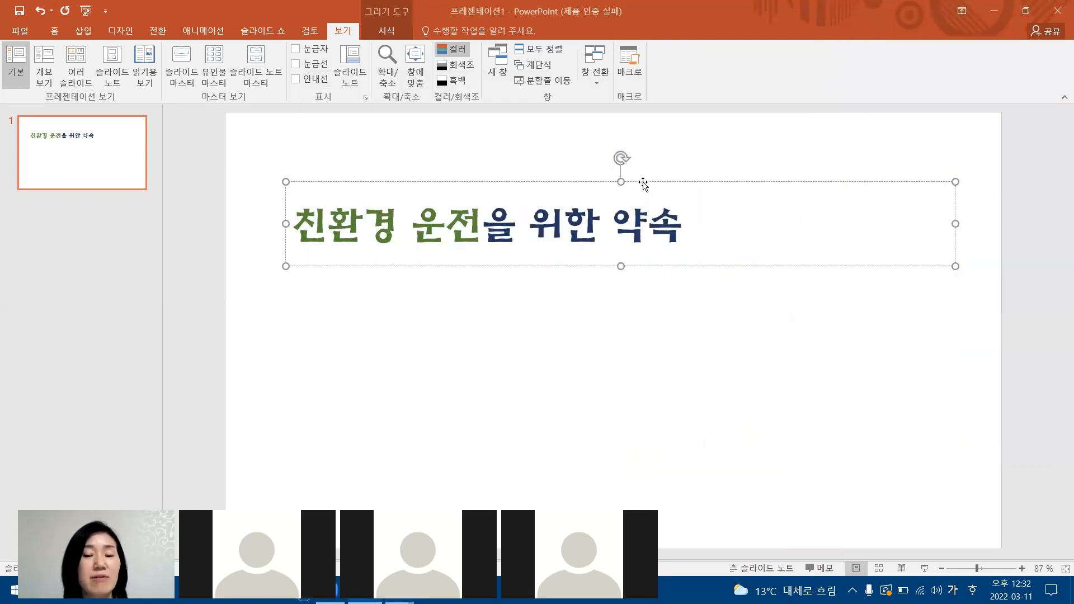
pyautogui.press('Right')
pyautogui.press('Right')
pyautogui.press('Right')
pyautogui.press('Right')
pyautogui.click(461, 182)
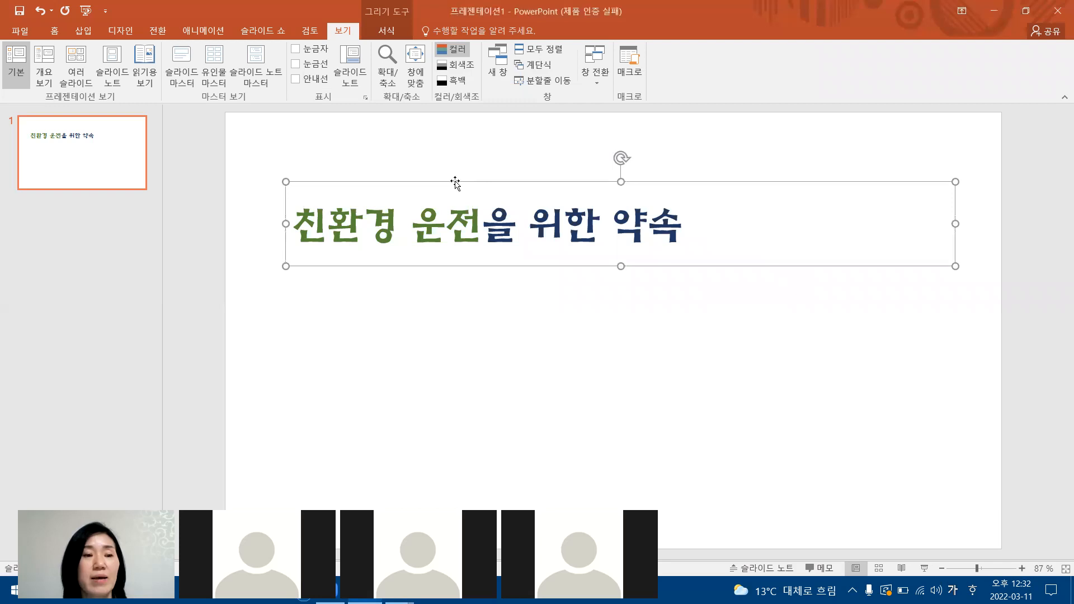
pyautogui.click(54, 32)
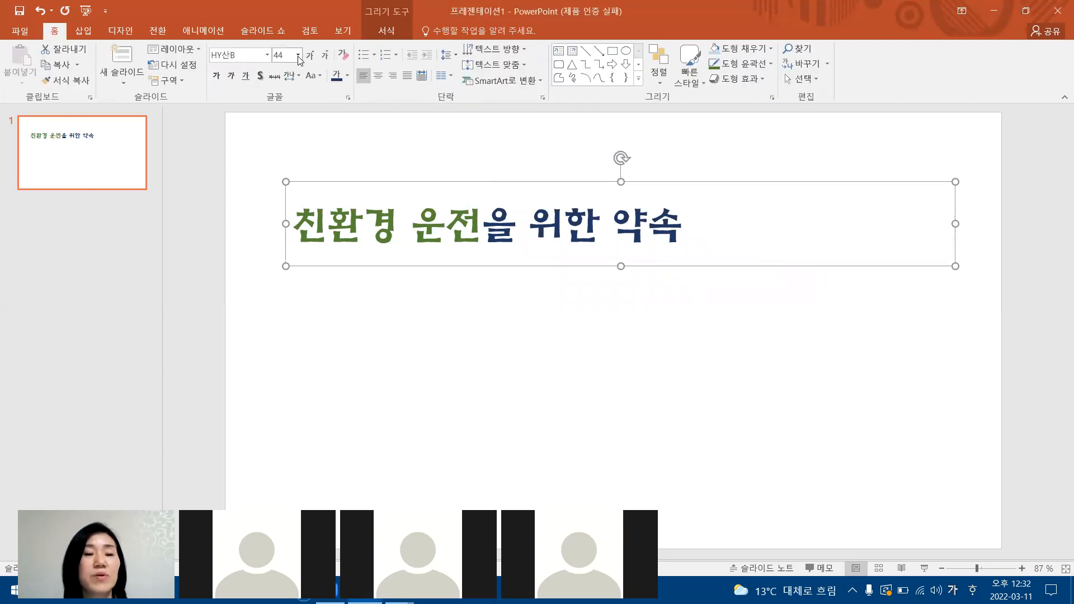
pyautogui.click(613, 358)
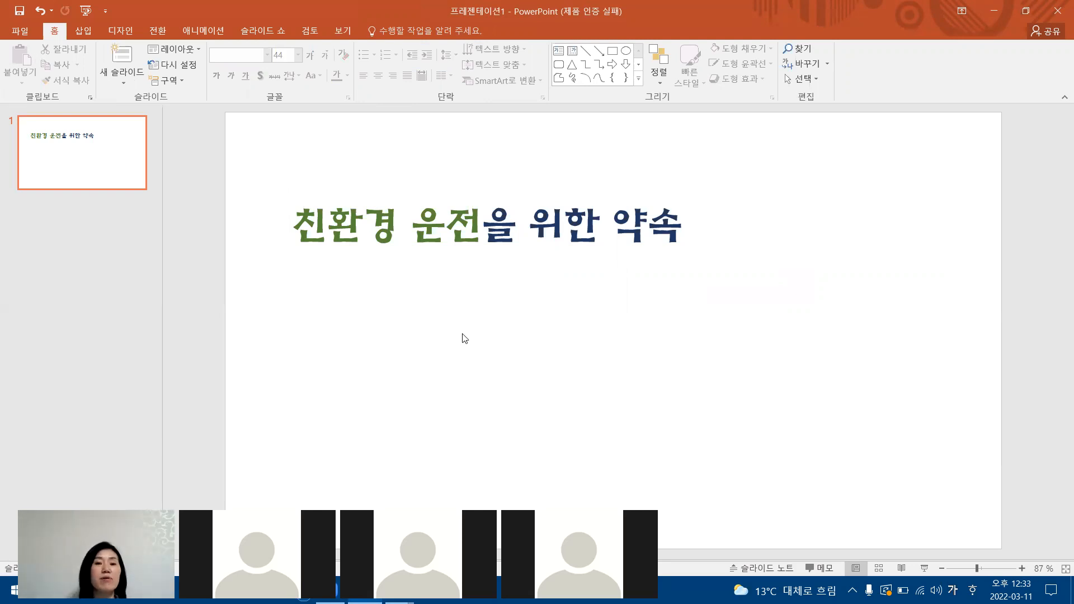
# Open the Save As (다른 이름으로 저장) dialog by browsing for a location, and mark Desktop (바탕 화면) among the favorites in red.
pyautogui.click(22, 32)
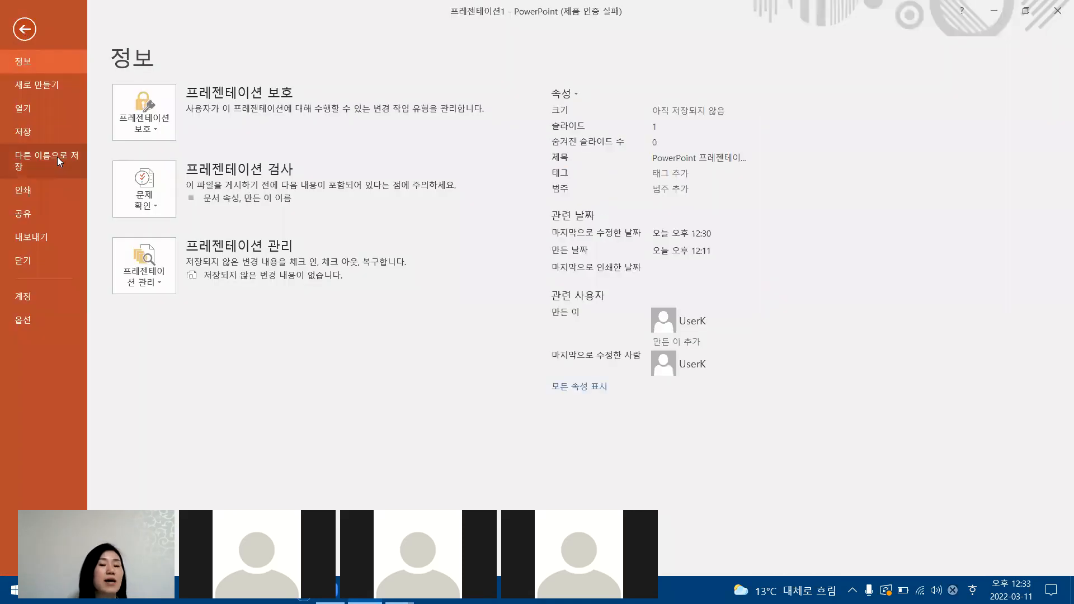
pyautogui.click(58, 158)
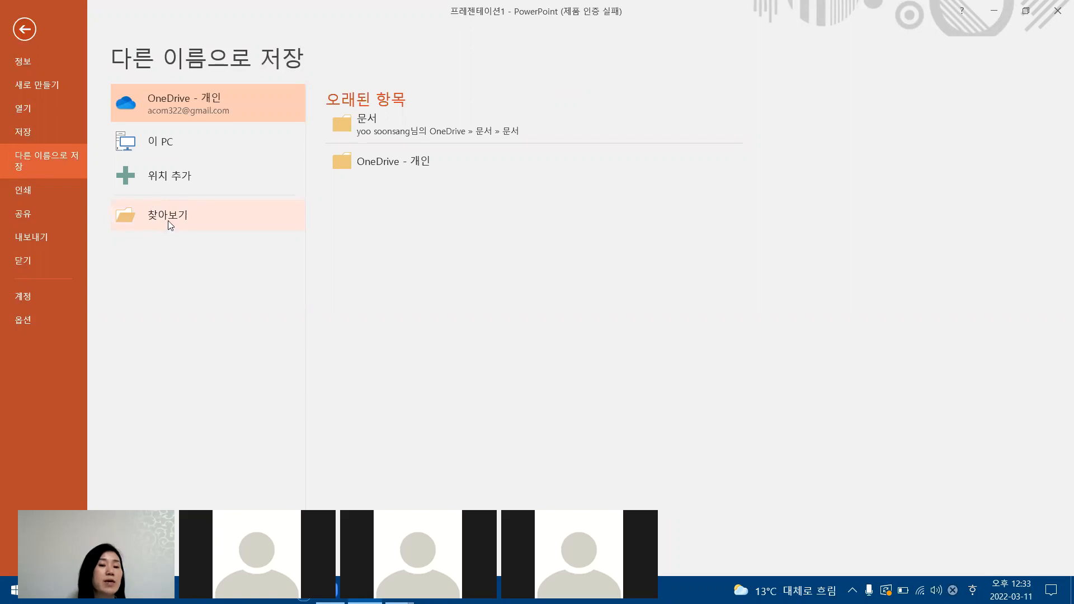
pyautogui.click(169, 215)
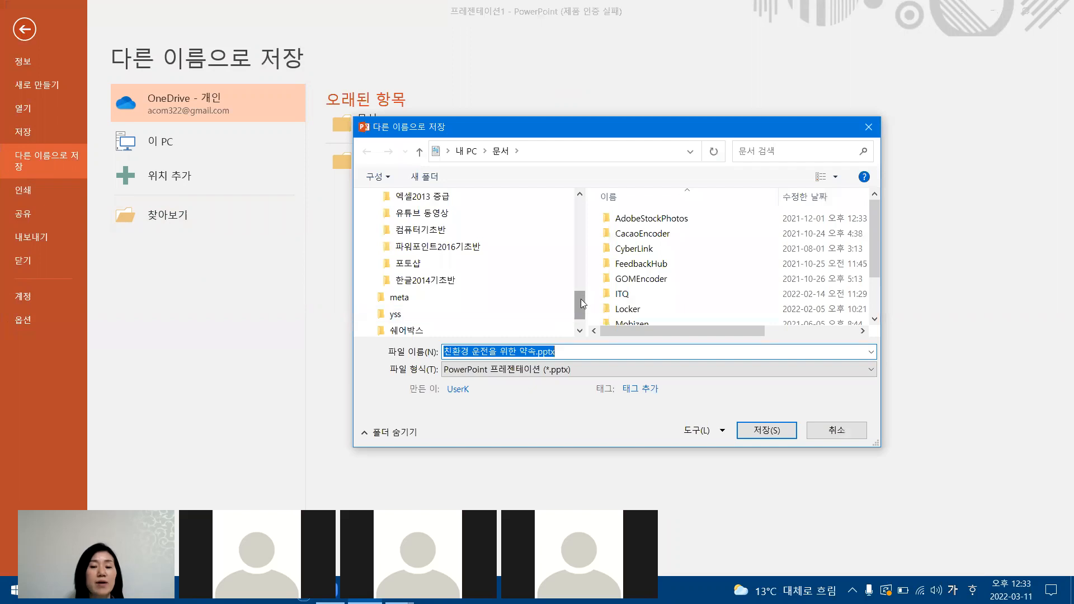
pyautogui.scroll(10, 580, 262)
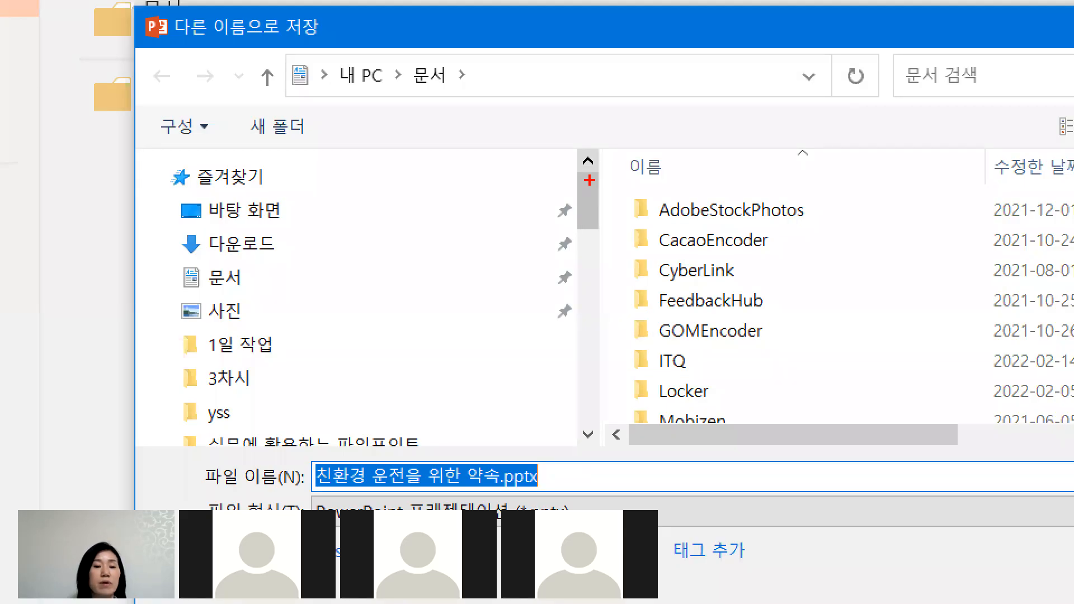
pyautogui.moveTo(257, 205); pyautogui.dragTo(284, 221)
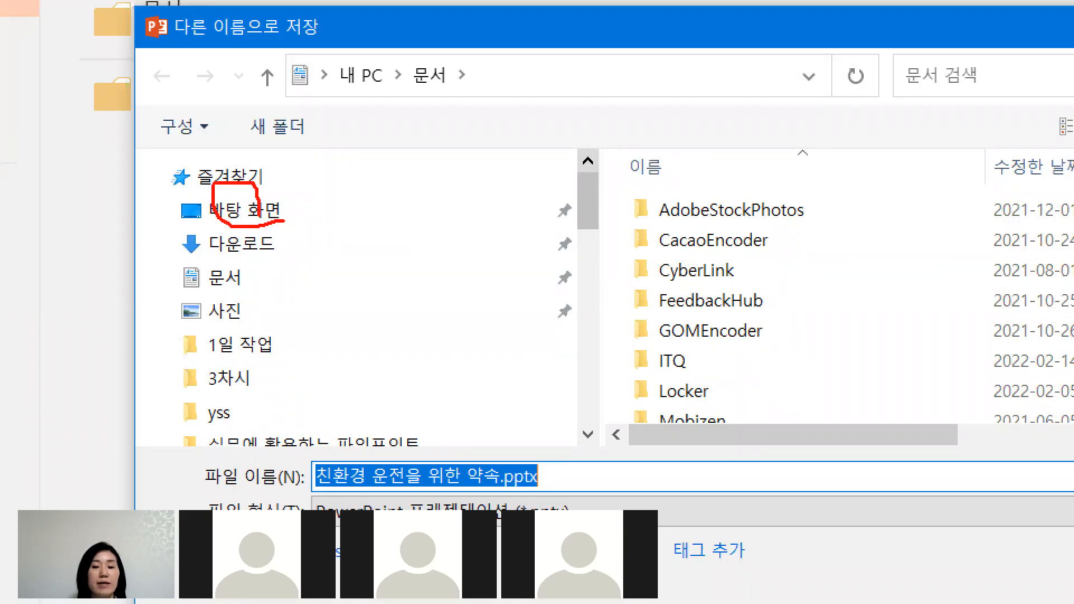
pyautogui.moveTo(590, 308)
pyautogui.mouseDown()
pyautogui.moveTo(591, 176)
pyautogui.moveTo(575, 204)
pyautogui.moveTo(613, 210)
pyautogui.mouseUp()
pyautogui.moveTo(242, 190)
pyautogui.mouseDown()
pyautogui.moveTo(255, 213)
pyautogui.moveTo(304, 178)
pyautogui.mouseUp()
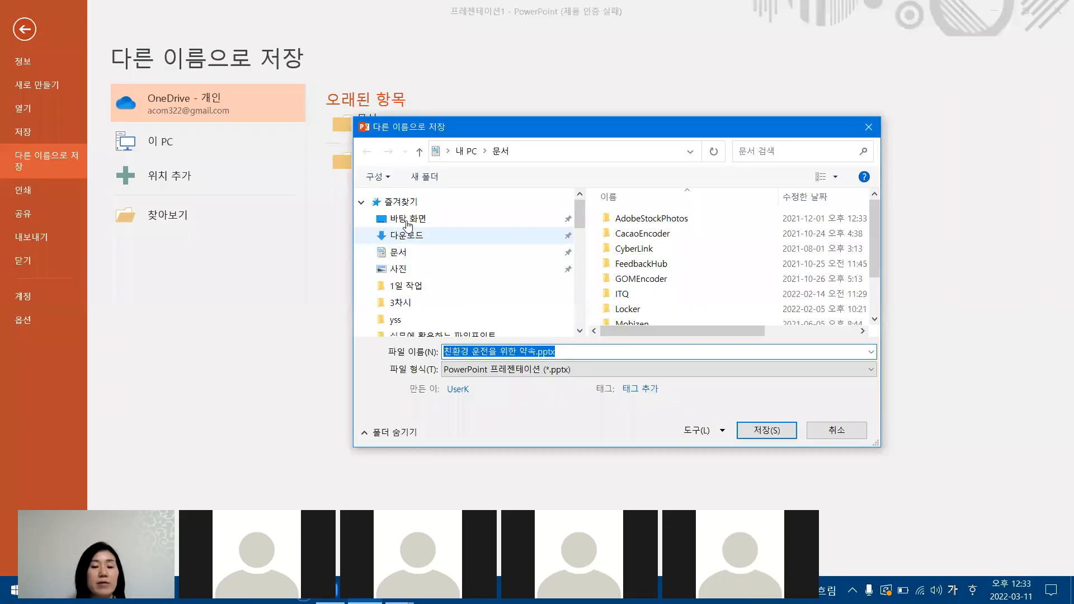
# Save the presentation to the Desktop (바탕 화면) as 친환경 운전을 위한 약속.pptx in PowerPoint presentation format.
pyautogui.click(407, 223)
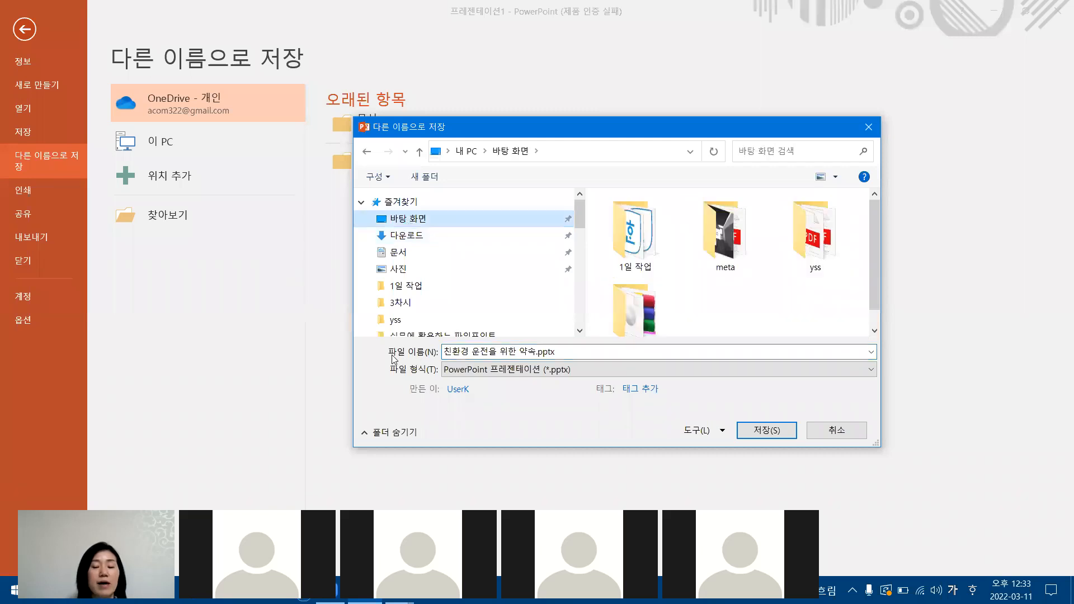
pyautogui.click(496, 351)
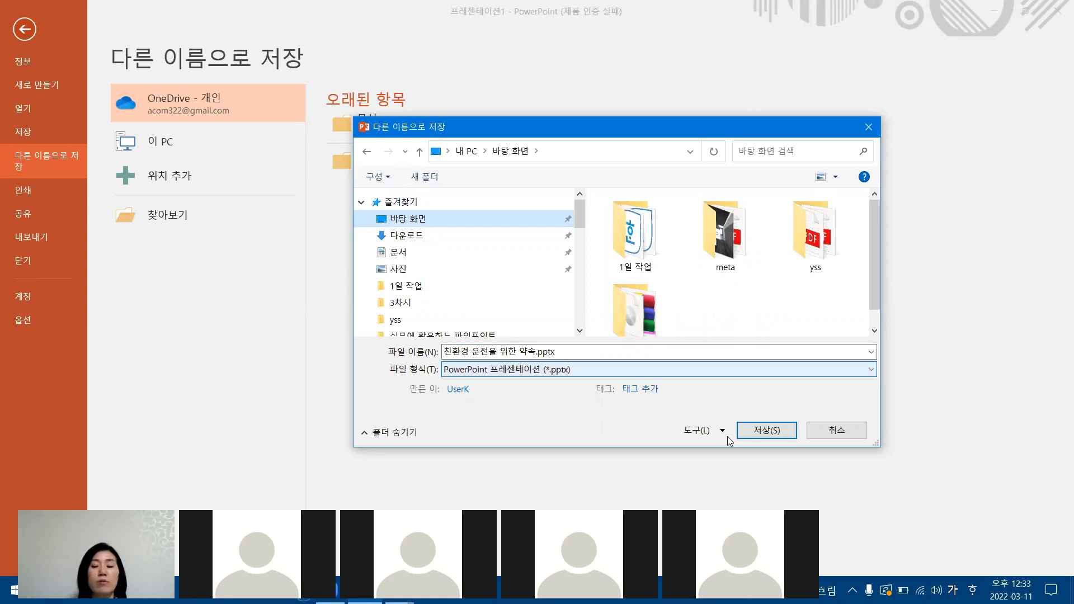
pyautogui.click(774, 433)
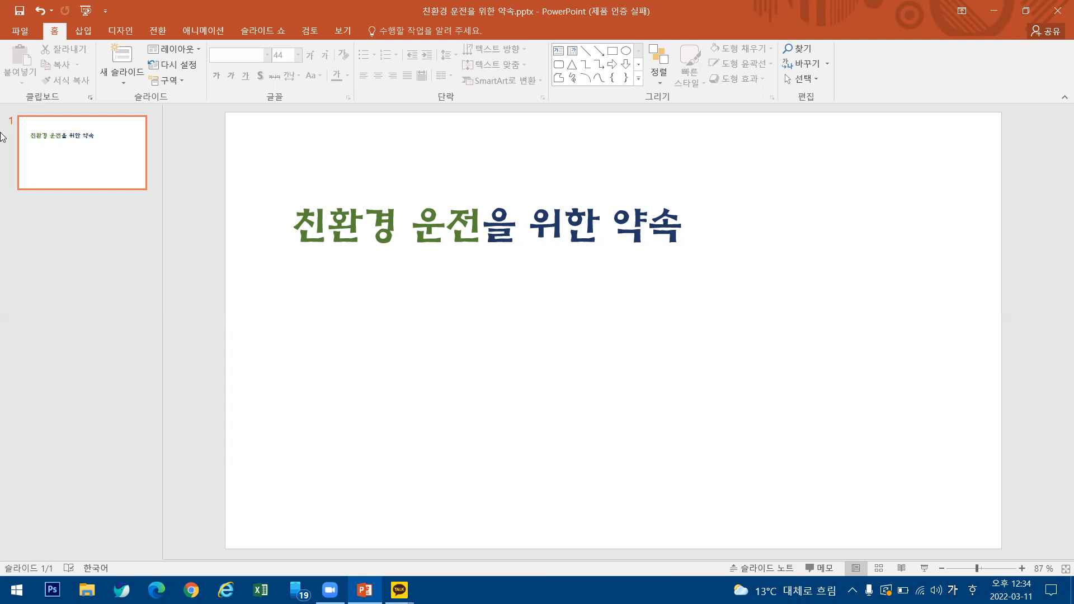
# Reopen the Save As browse dialog and demonstrate how to reach the favorites (즐겨찾기) at the start of its folder list.
pyautogui.click(17, 33)
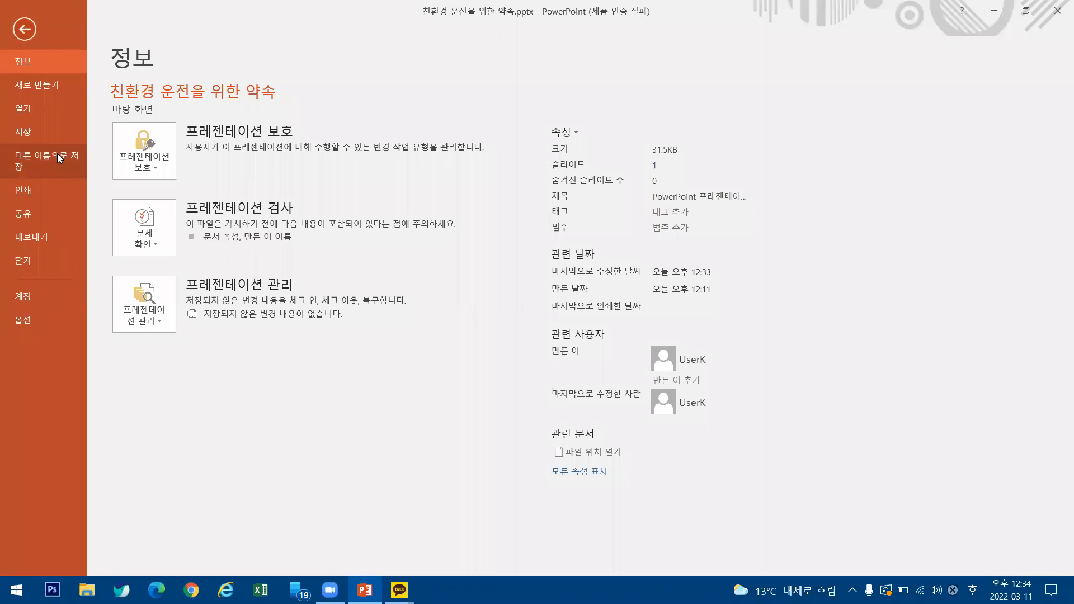
pyautogui.click(57, 153)
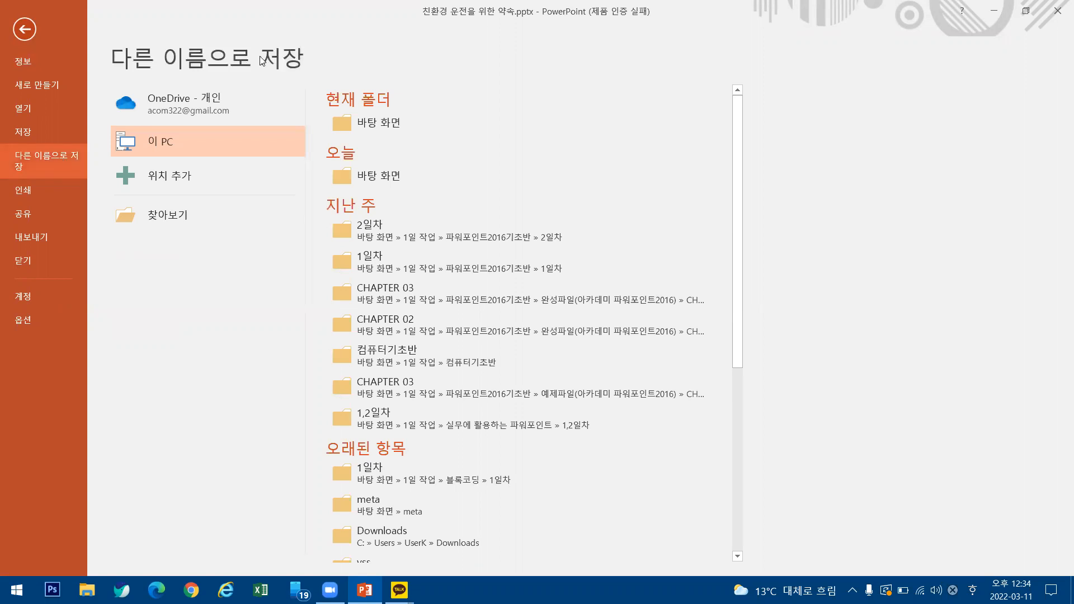
pyautogui.click(171, 214)
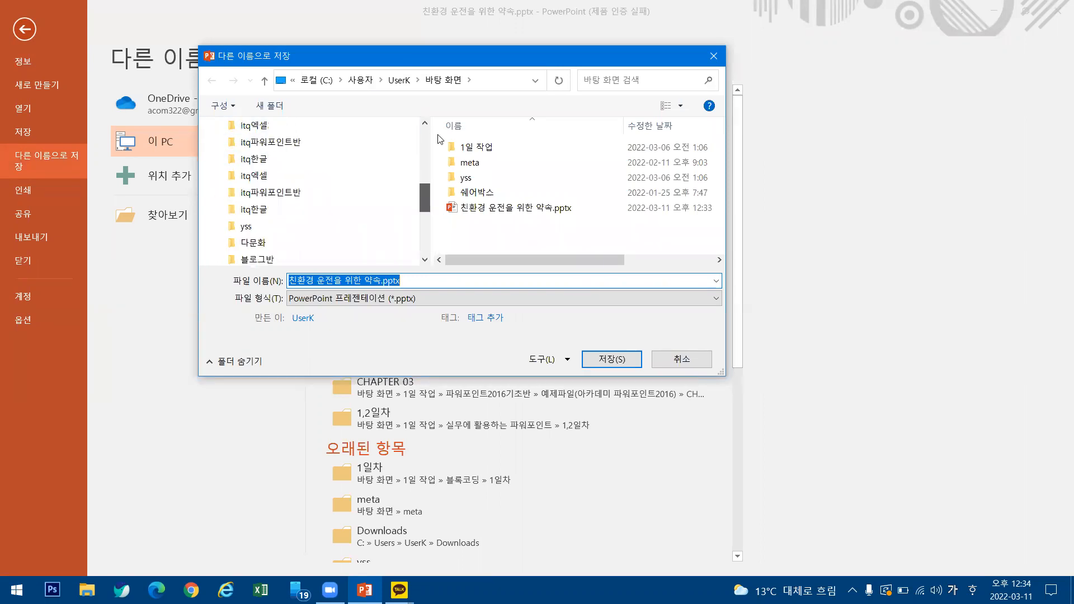
pyautogui.scroll(-1, 425, 232)
pyautogui.moveTo(428, 147); pyautogui.dragTo(430, 200)
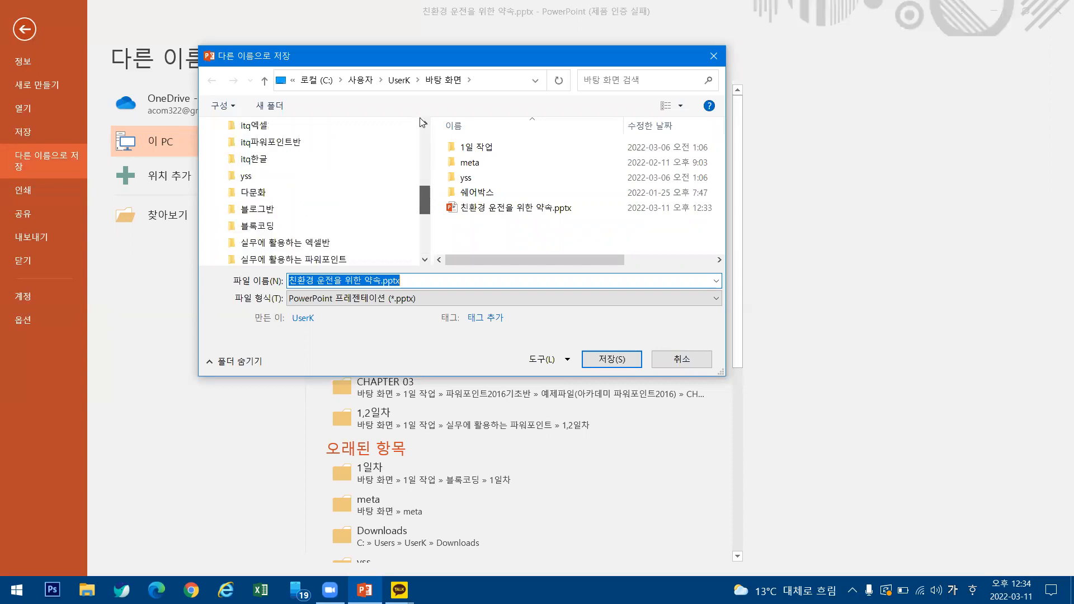
pyautogui.scroll(-1, 422, 127)
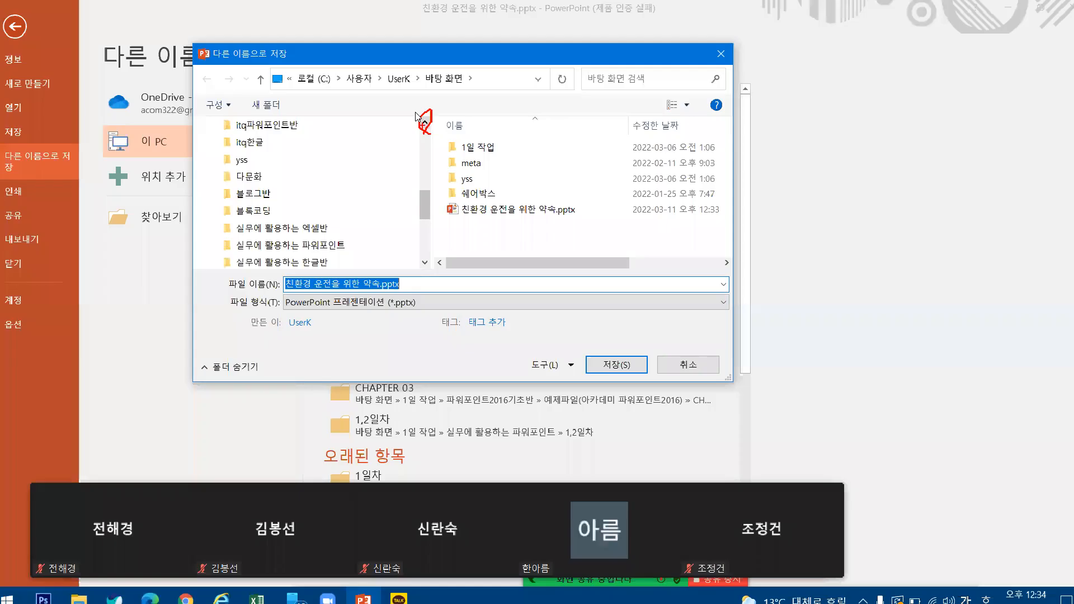
pyautogui.click(424, 122)
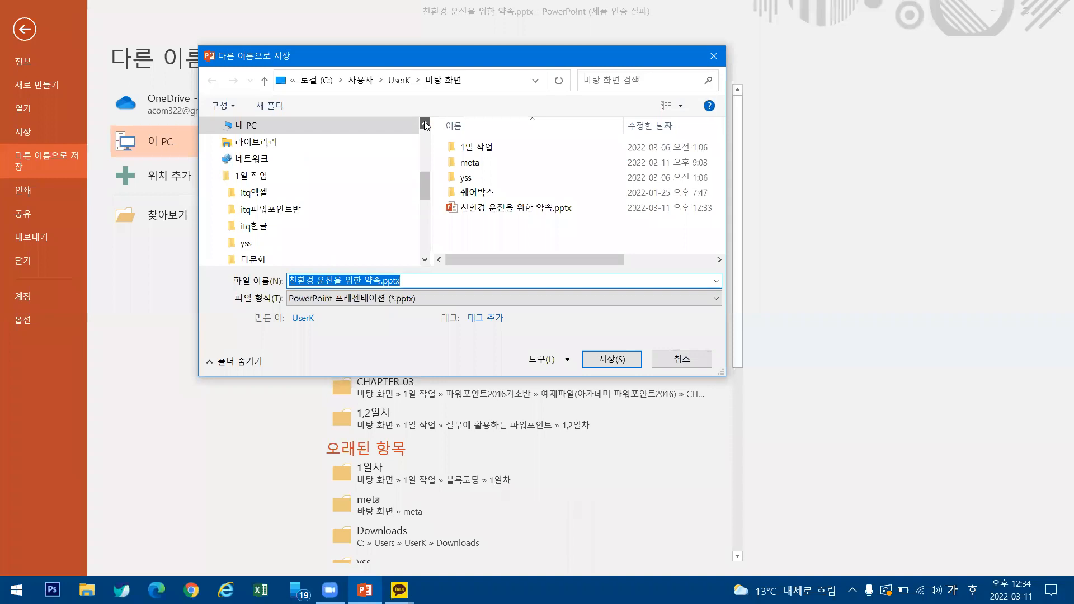
pyautogui.scroll(5, 426, 124)
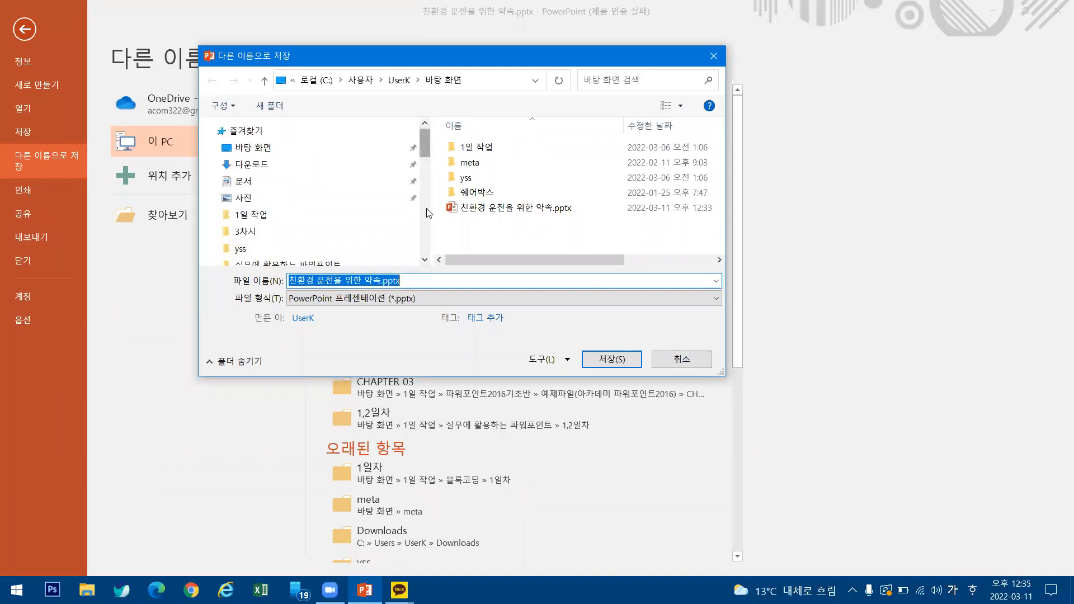
# Look through the folder list to its end and back, and choose Desktop (바탕 화면) from the favorites as the save location.
pyautogui.scroll(-8, 429, 232)
pyautogui.scroll(-5, 429, 139)
pyautogui.scroll(-3, 431, 133)
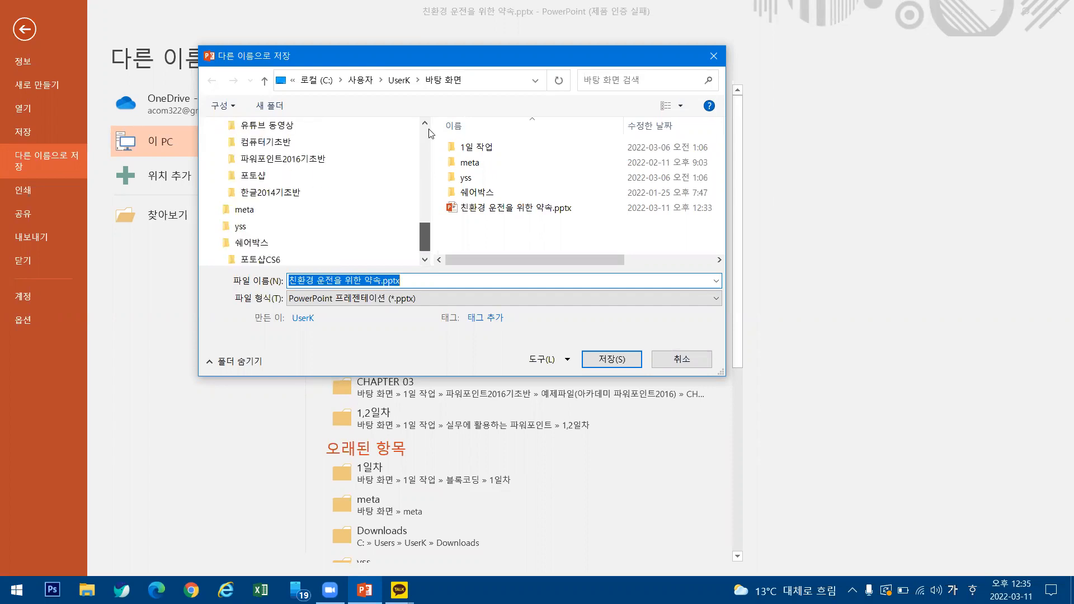
pyautogui.scroll(8, 431, 133)
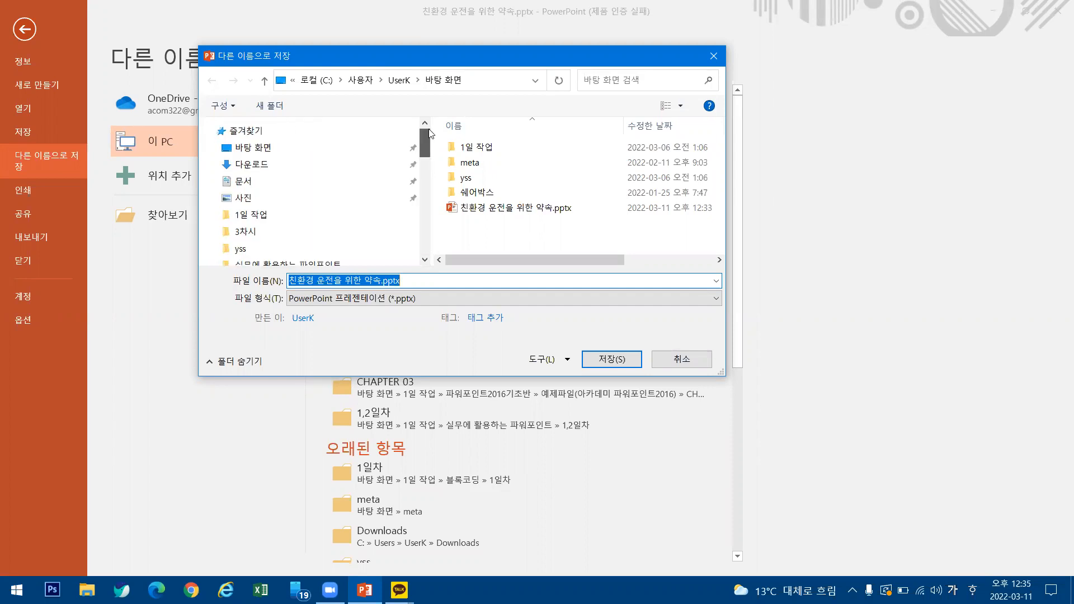
pyautogui.click(263, 153)
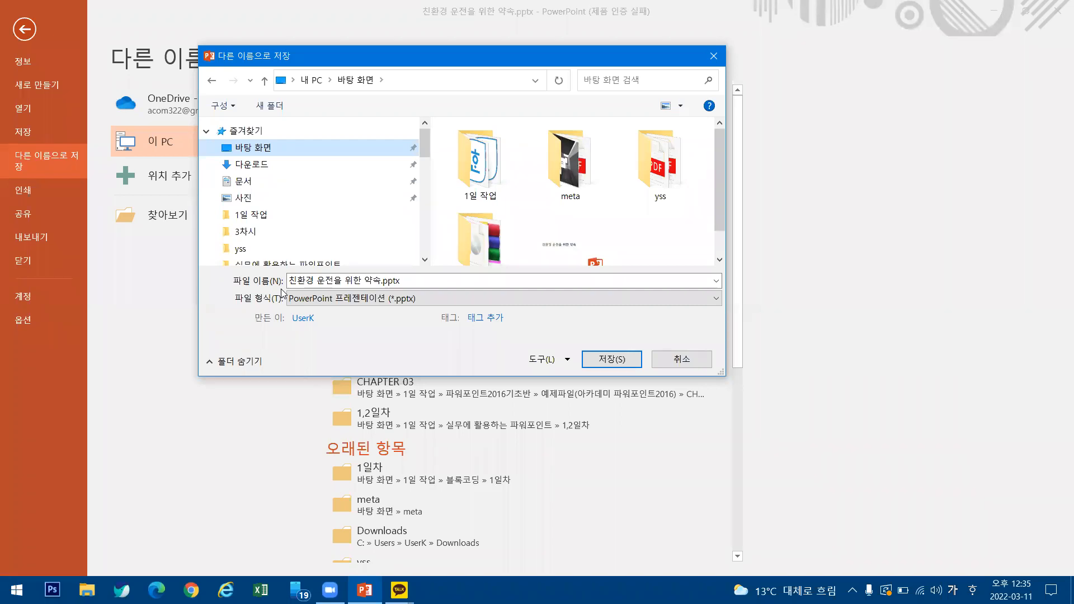
# Check the dialog's location history and look through the folder tree for This PC (내 PC) as another route to the Desktop.
pyautogui.moveTo(422, 149); pyautogui.dragTo(412, 114)
pyautogui.click(535, 80)
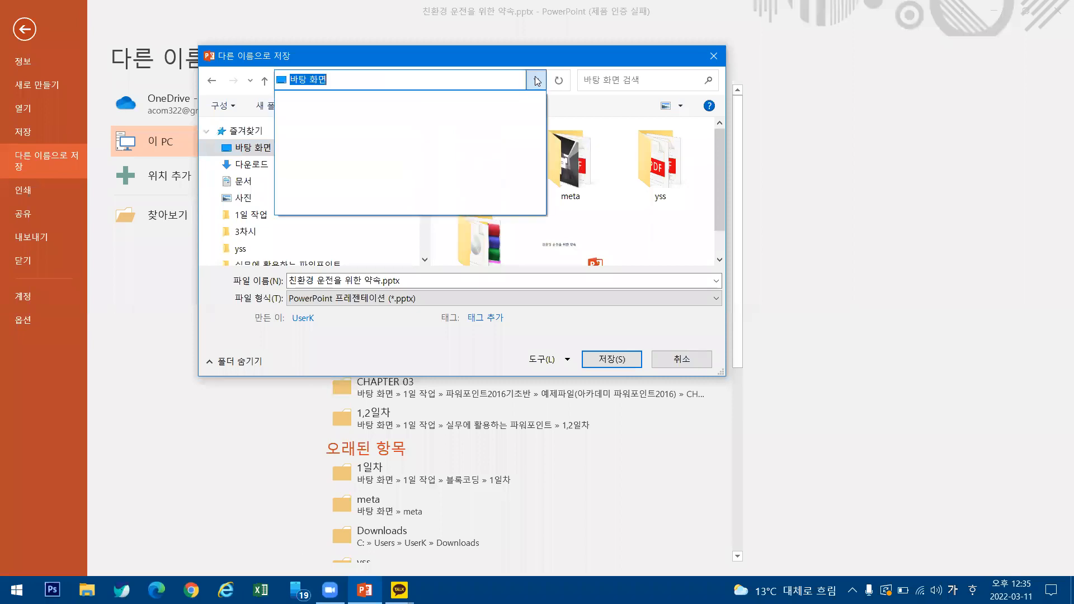
pyautogui.click(535, 82)
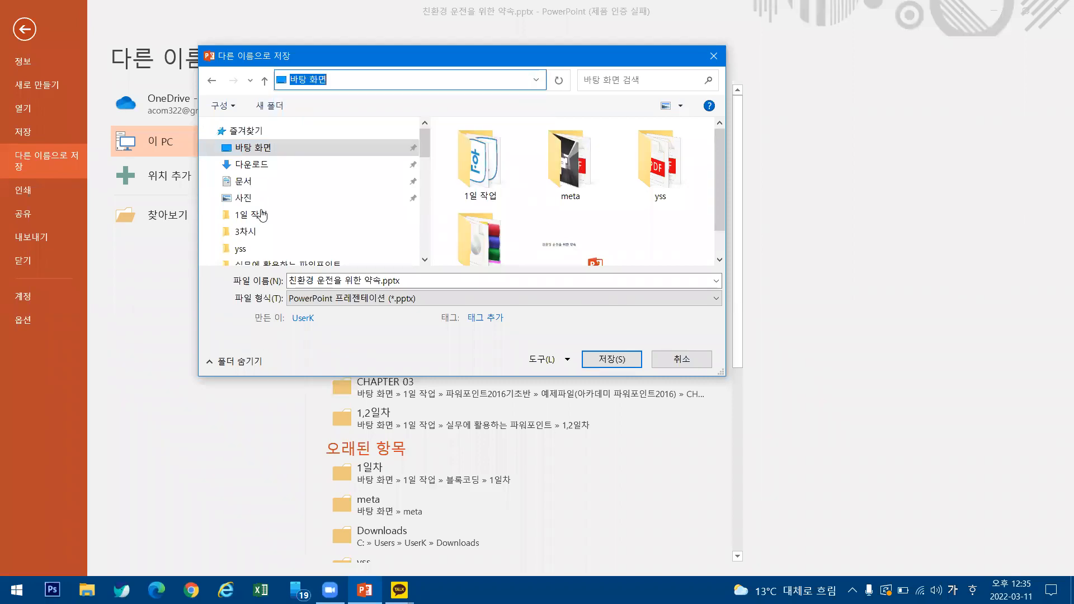
pyautogui.scroll(-8, 274, 192)
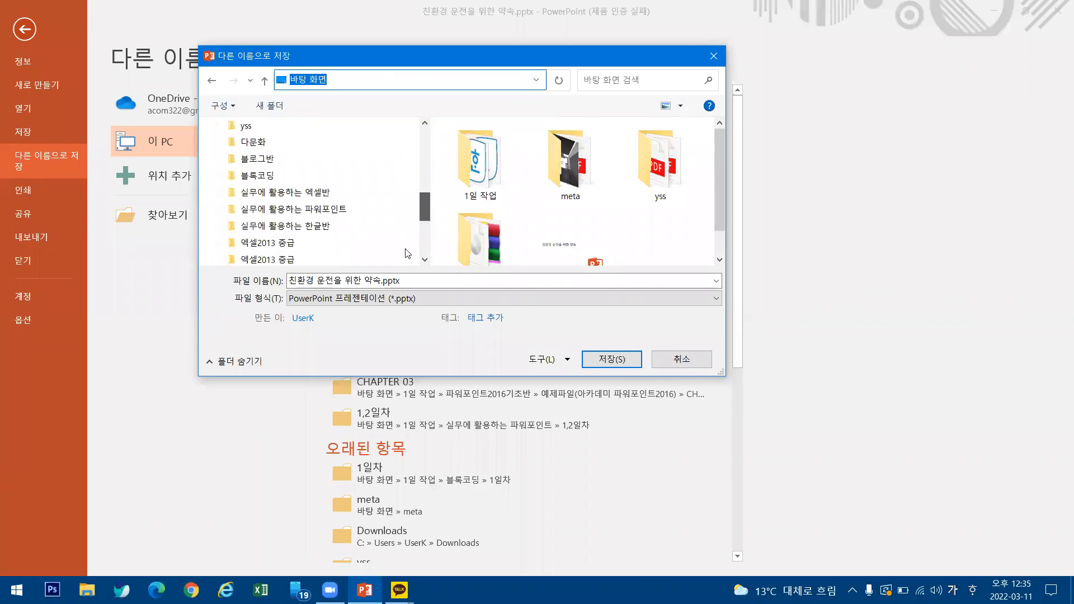
pyautogui.scroll(8, 420, 140)
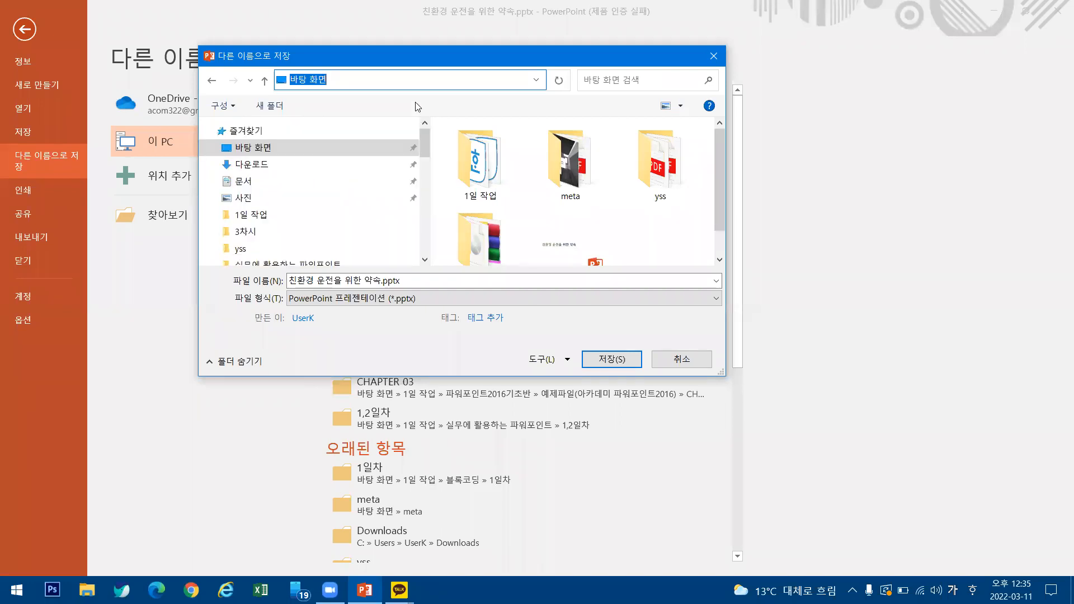
pyautogui.moveTo(422, 152); pyautogui.dragTo(424, 169)
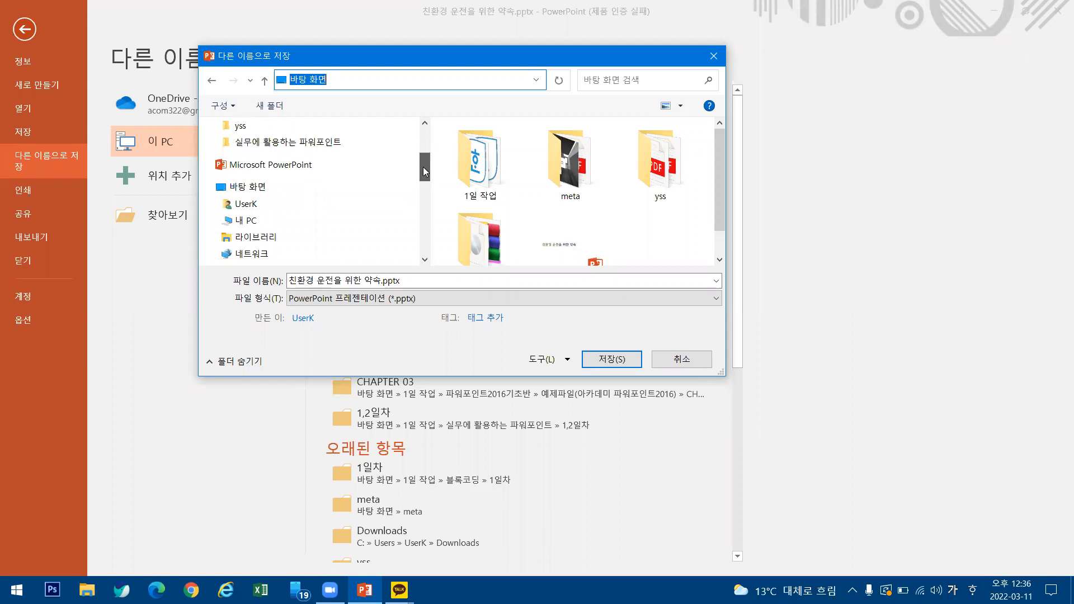
# Open the Desktop (바탕 화면) folder through This PC (내 PC) as the save location, and mark the folder path in red.
pyautogui.click(251, 208)
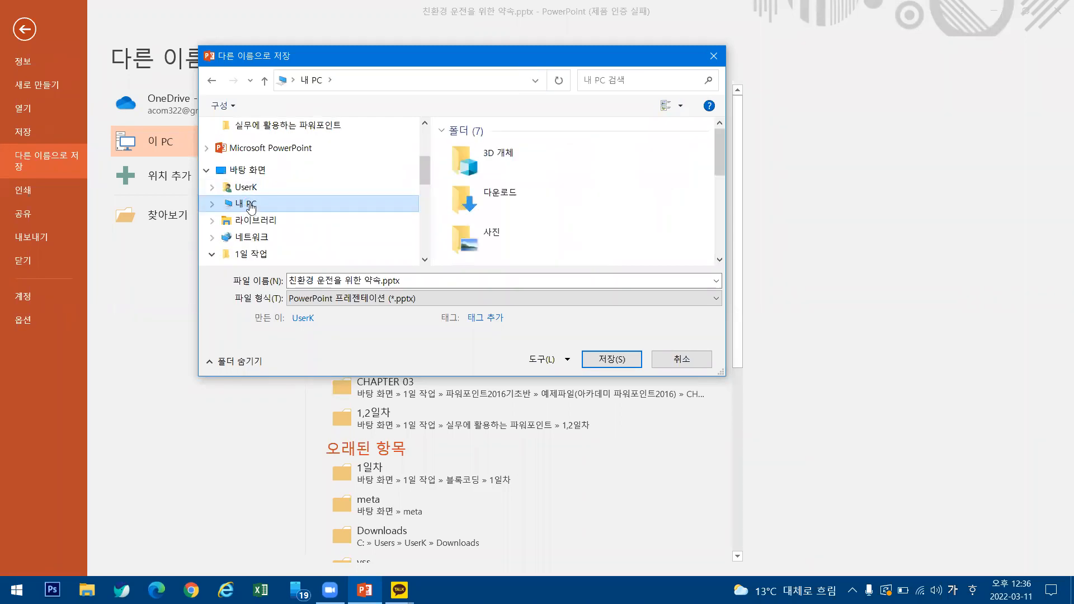
pyautogui.moveTo(721, 154); pyautogui.dragTo(711, 207)
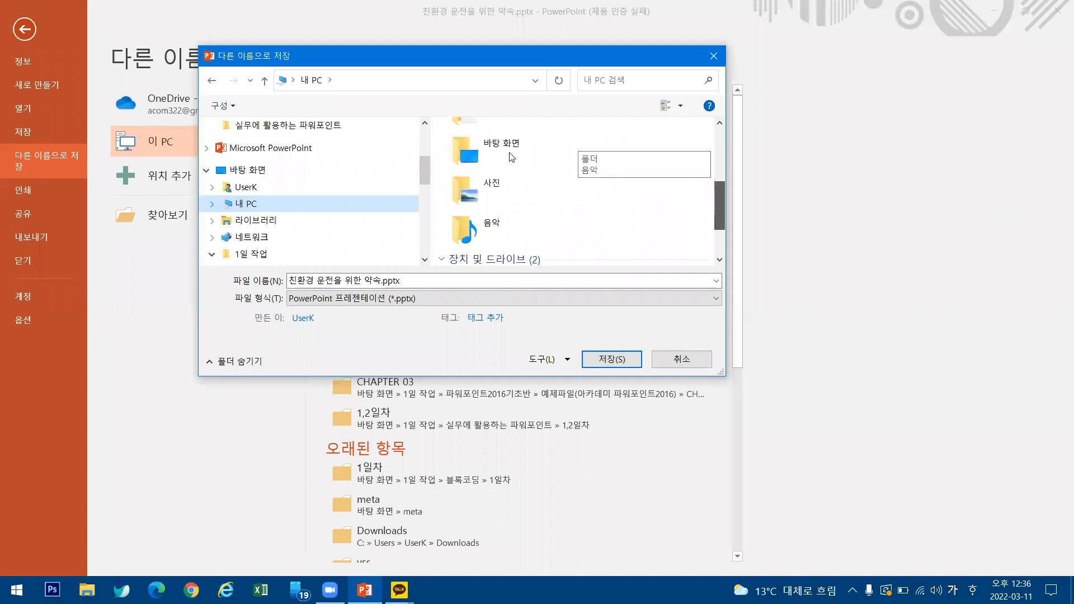
pyautogui.moveTo(512, 157); pyautogui.dragTo(511, 158)
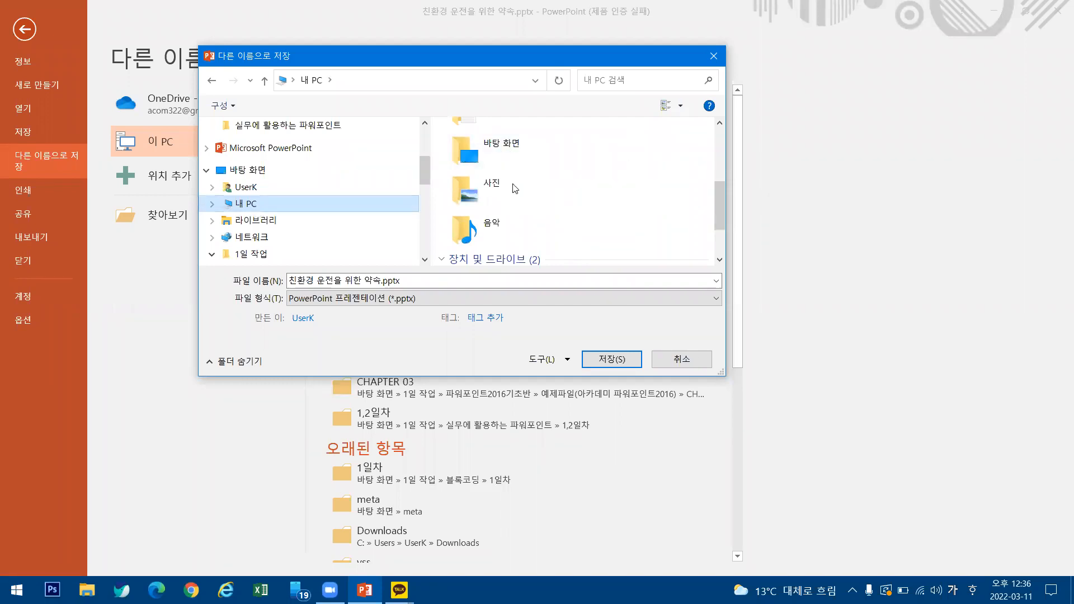
pyautogui.click(515, 149)
pyautogui.doubleClick(514, 148)
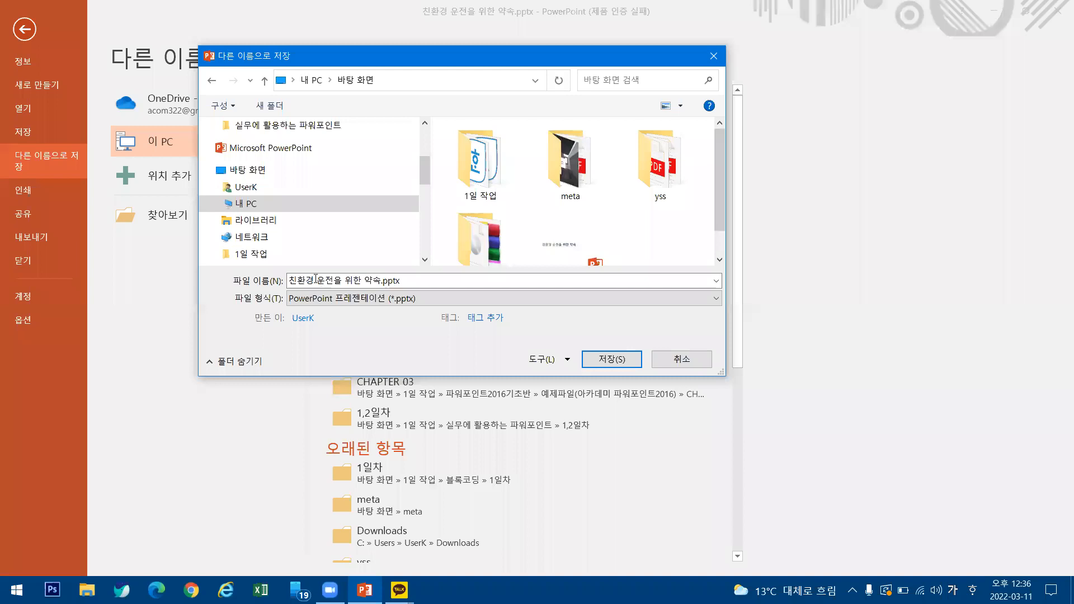
# Save the presentation on the Desktop as 친환경 운전을 위한 약속.pptx, replacing the existing file, and return to the slide.
pyautogui.click(280, 478)
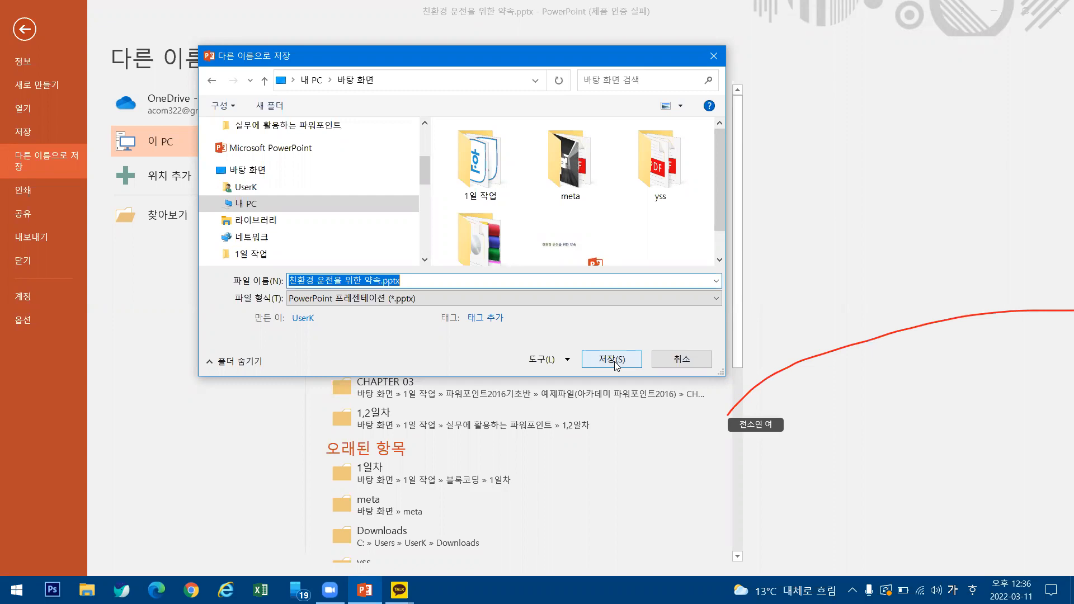
pyautogui.click(615, 362)
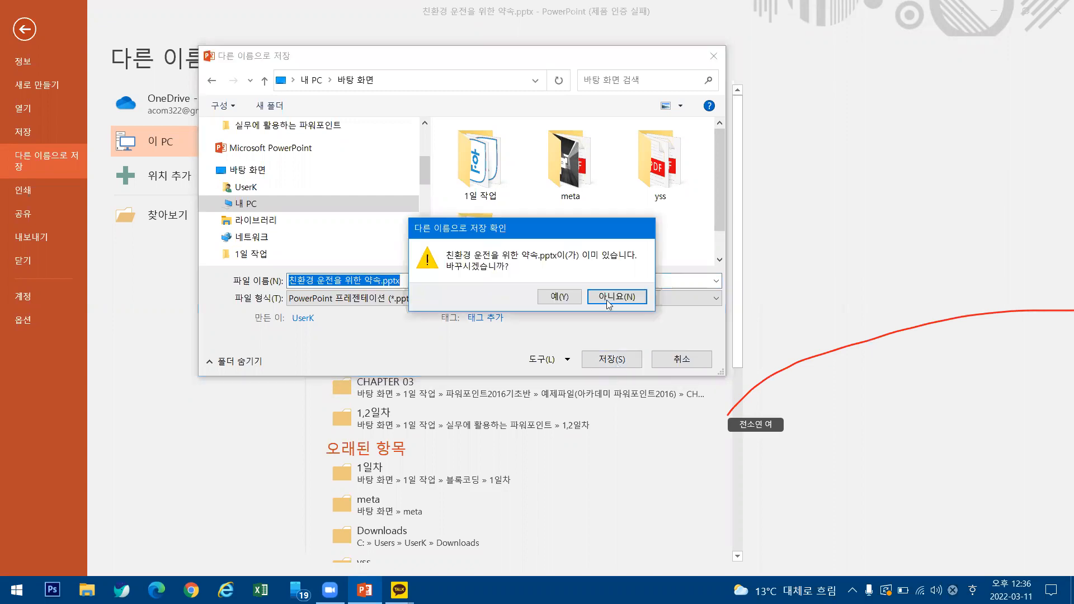
pyautogui.click(561, 301)
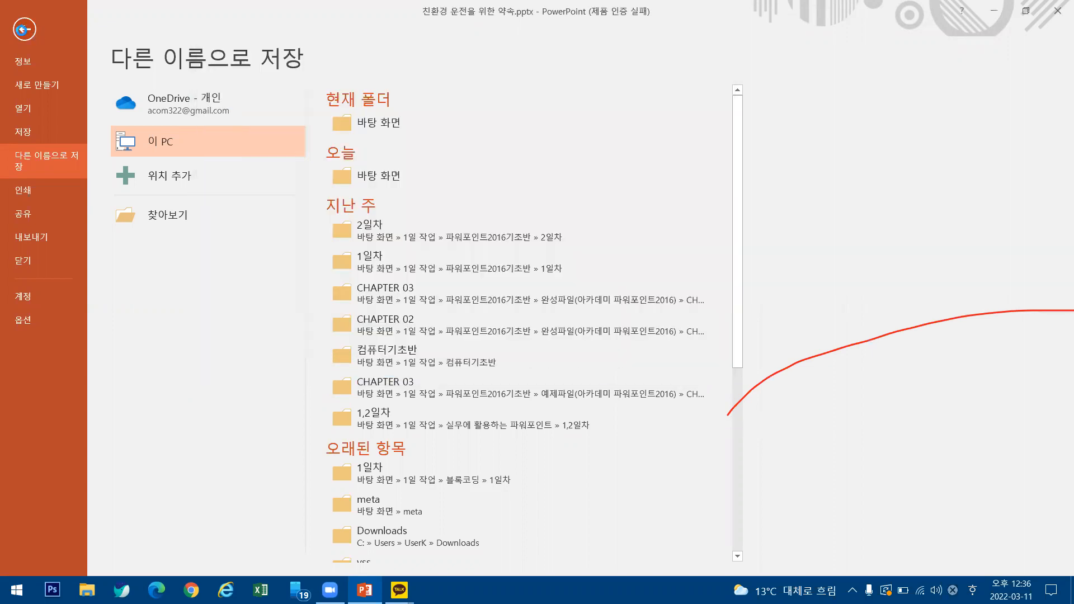
pyautogui.click(23, 29)
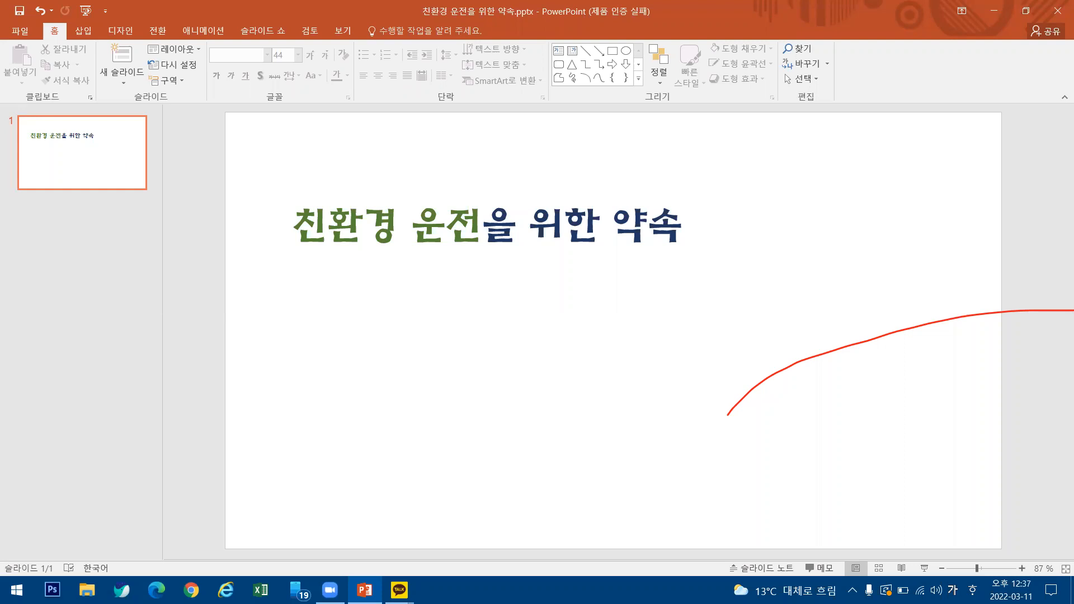
# Clear the red annotation line and narrow the title placeholder so that it ends just past its text.
pyautogui.click(725, 50)
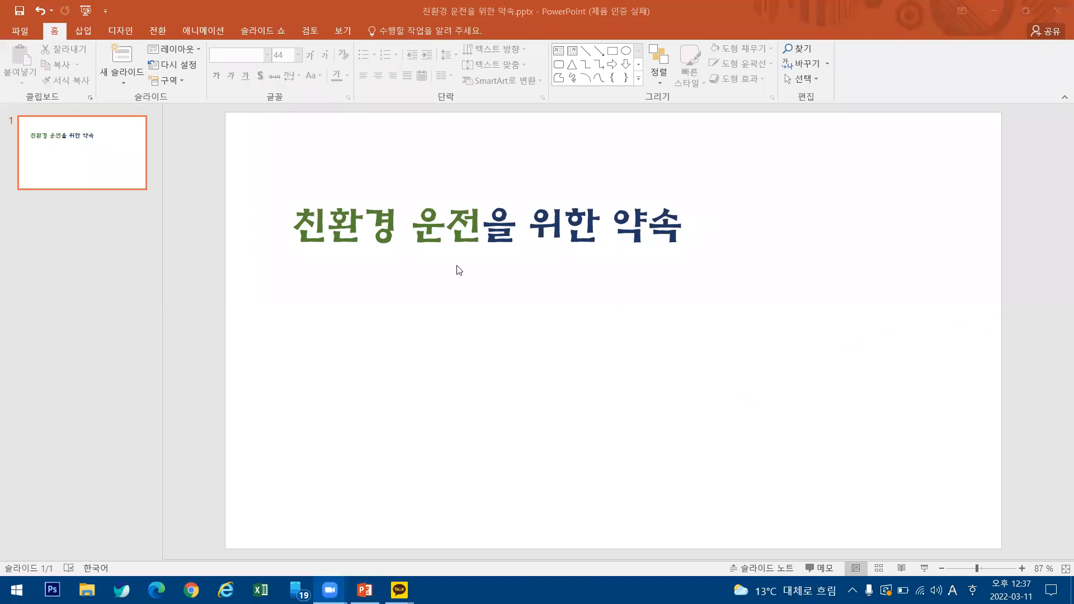
pyautogui.click(332, 207)
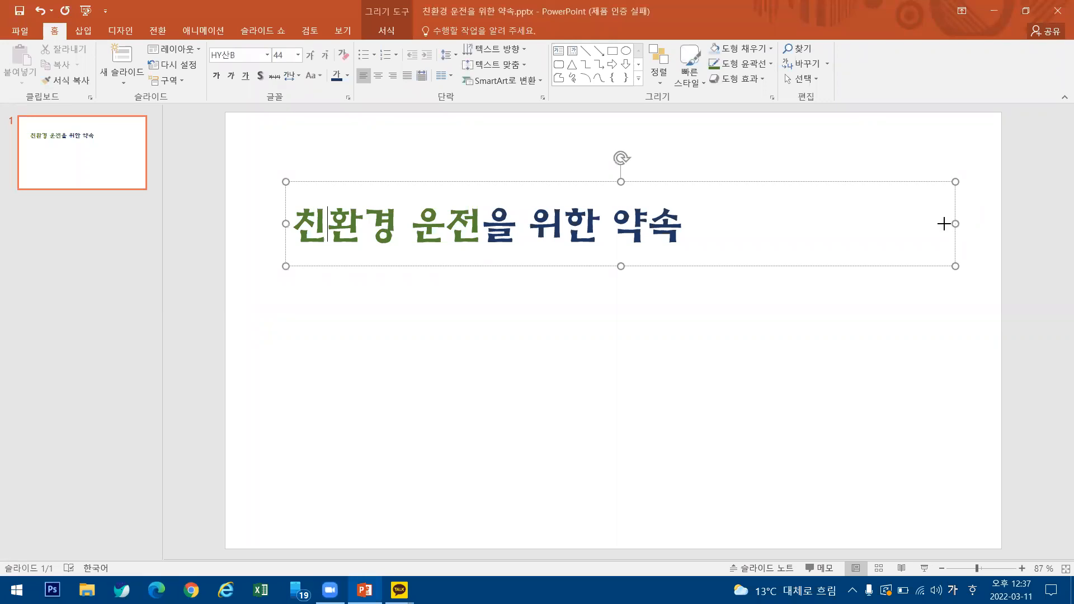
pyautogui.moveTo(772, 214); pyautogui.dragTo(728, 218)
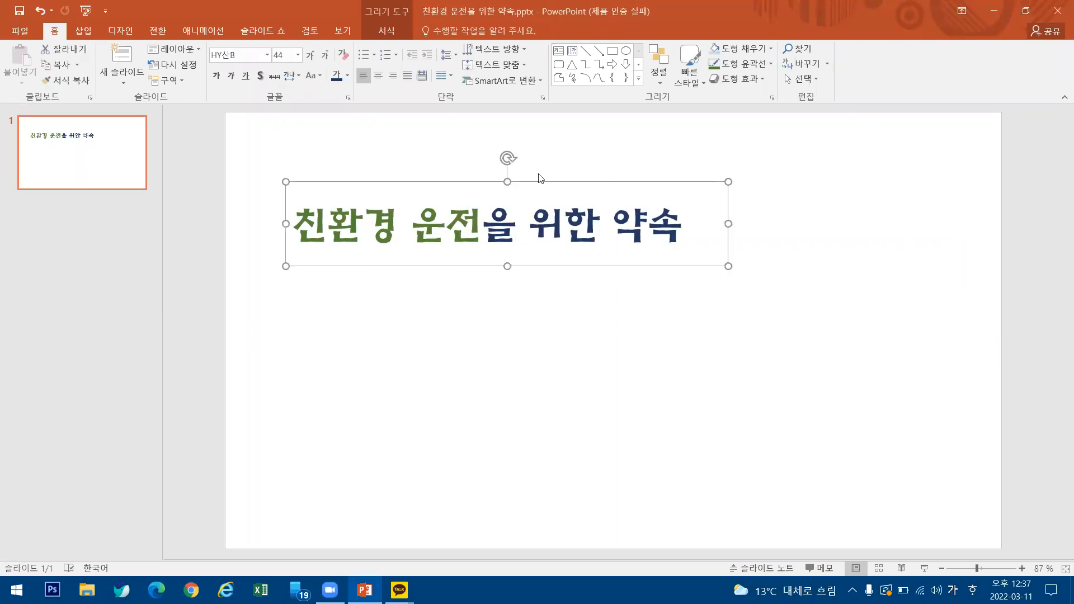
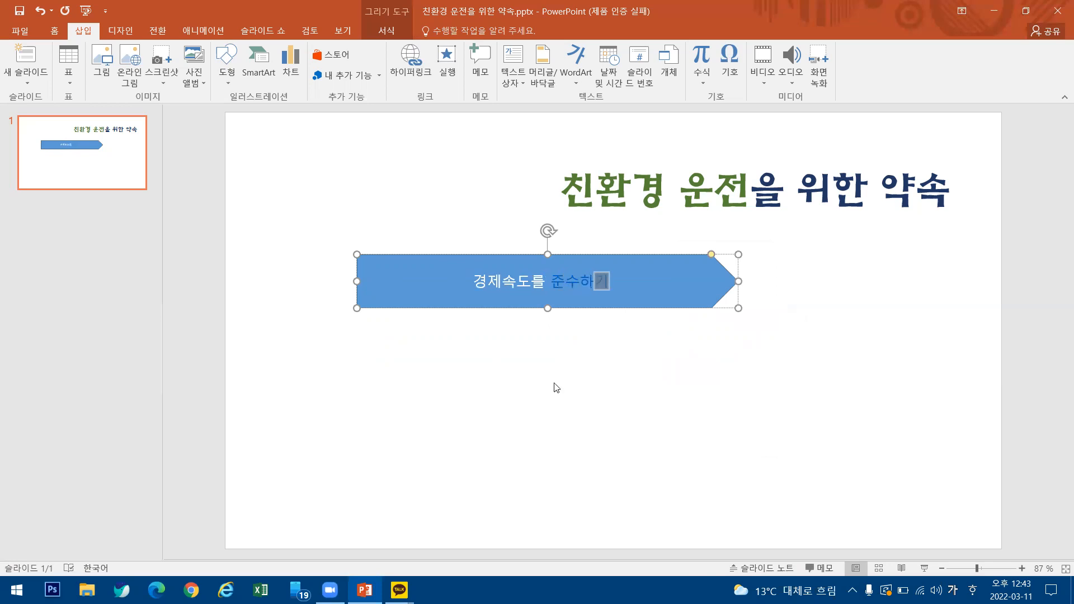
# Open the text inside the blue arrow shape for editing and select the whole text 경제속도를 준수하기.
pyautogui.click(652, 352)
pyautogui.click(646, 259)
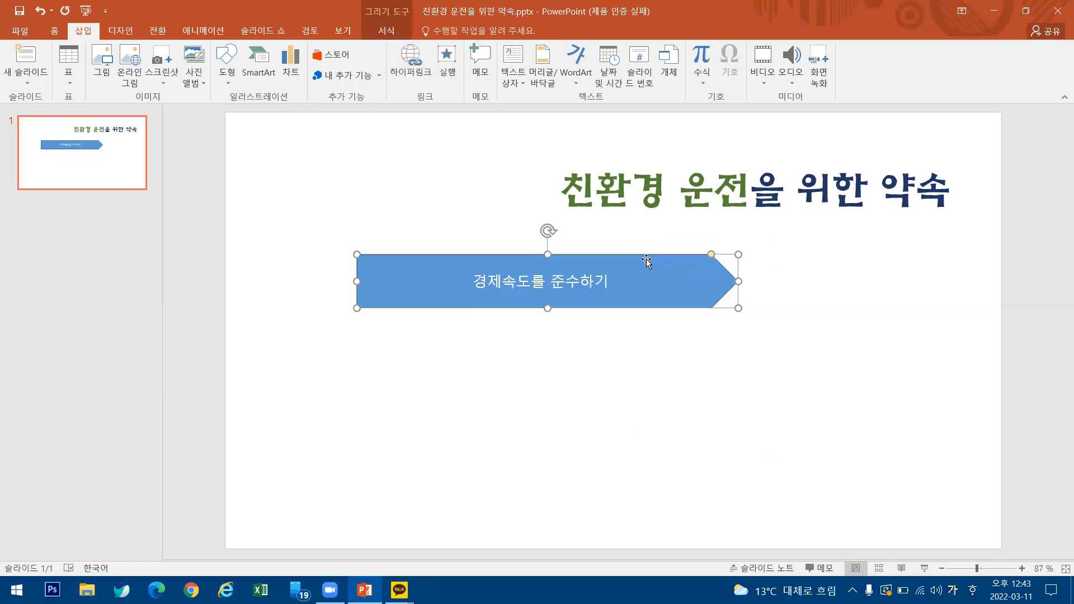
pyautogui.rightClick(646, 259)
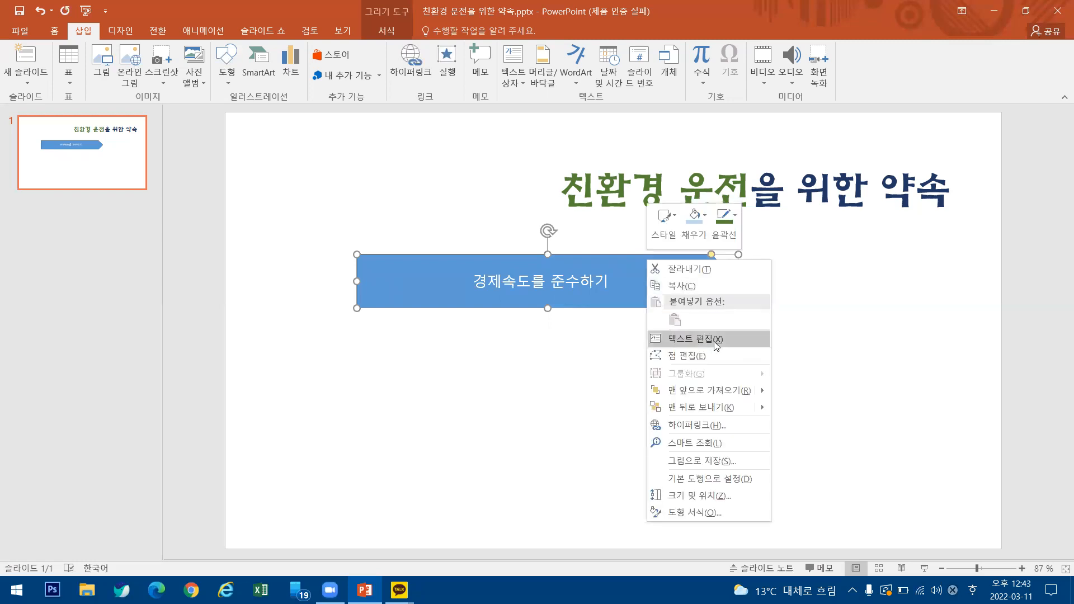
pyautogui.click(716, 344)
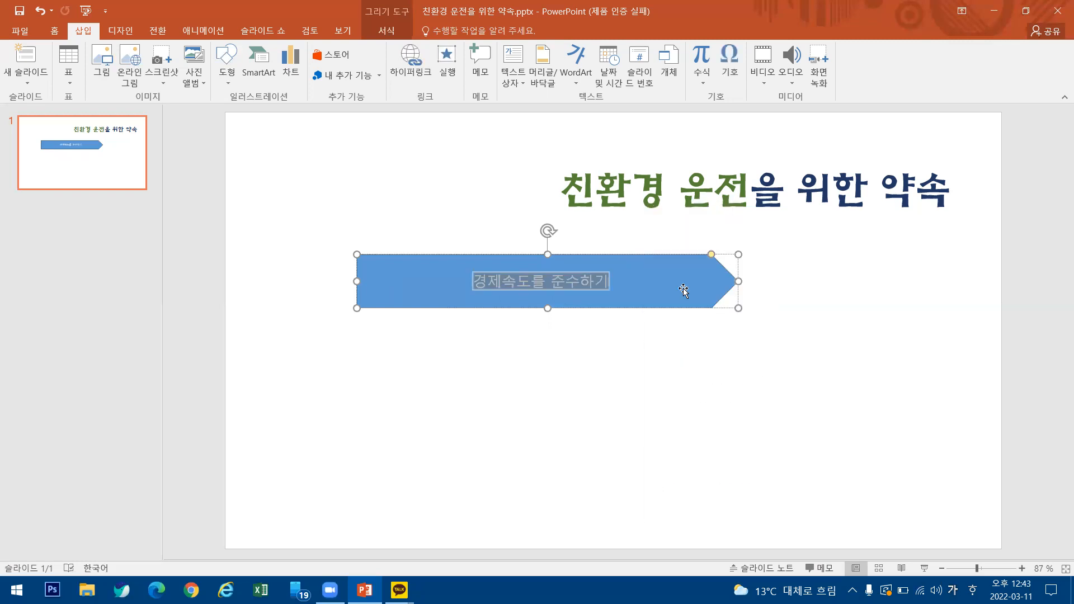
pyautogui.click(475, 282)
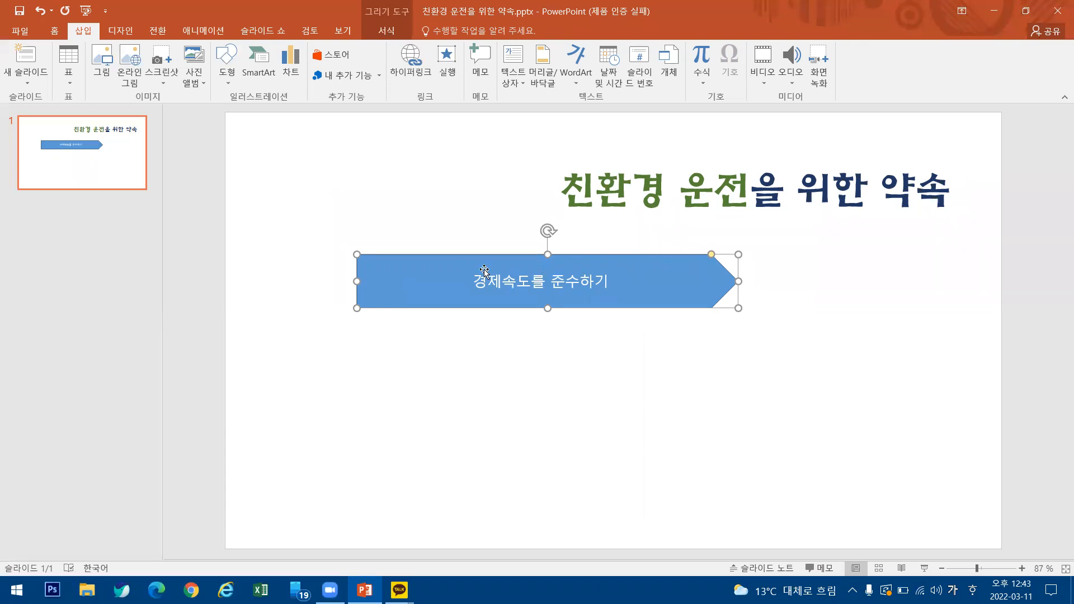
pyautogui.tripleClick(517, 278)
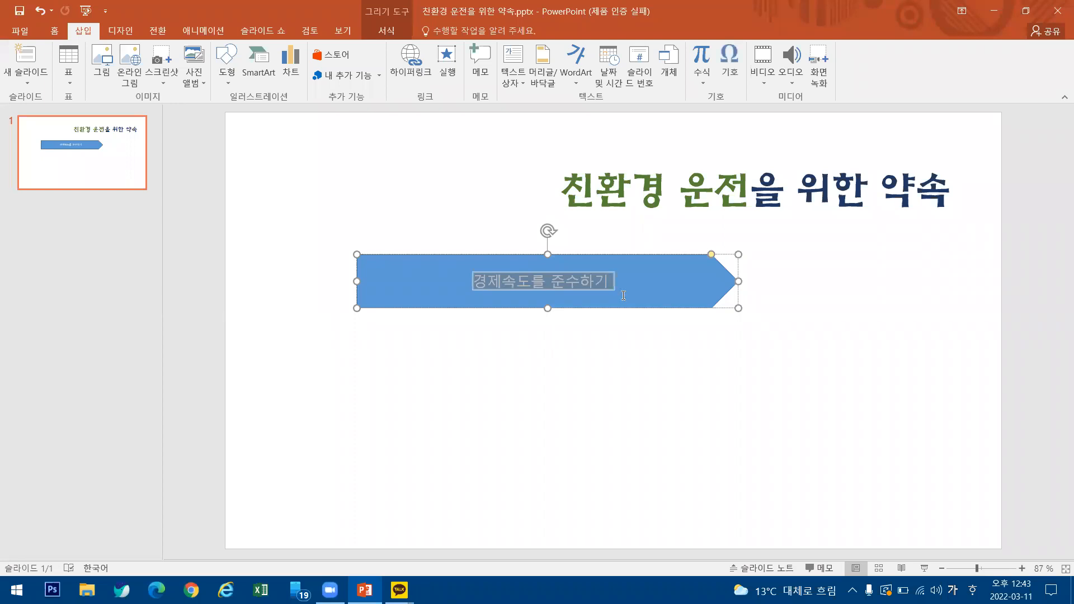
pyautogui.click(702, 382)
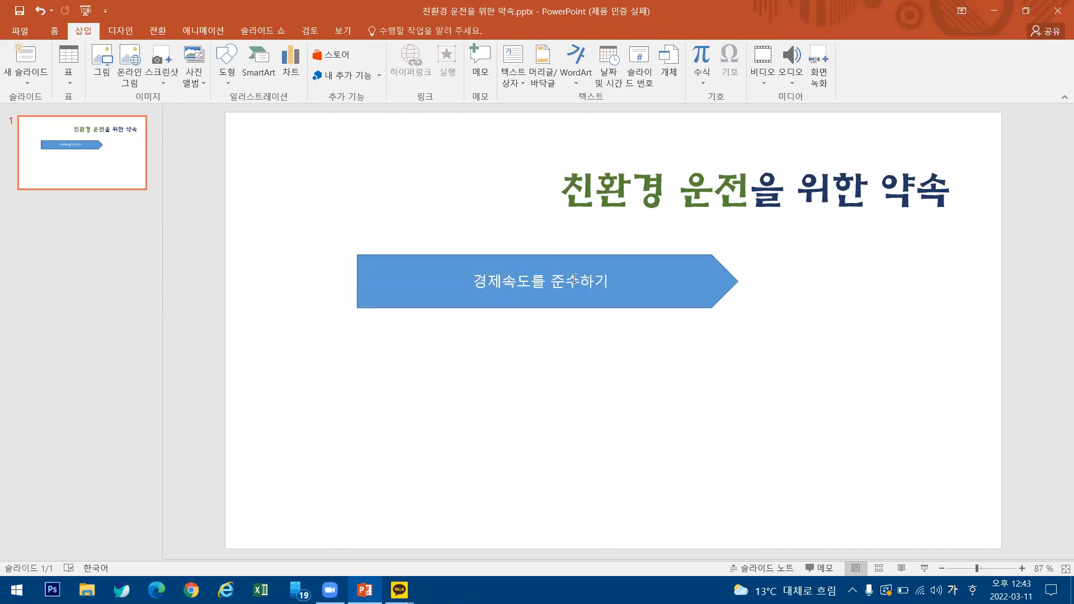
# Delete the blue arrow shape containing the text 경제속도를 준수하기 from the slide.
pyautogui.click(617, 270)
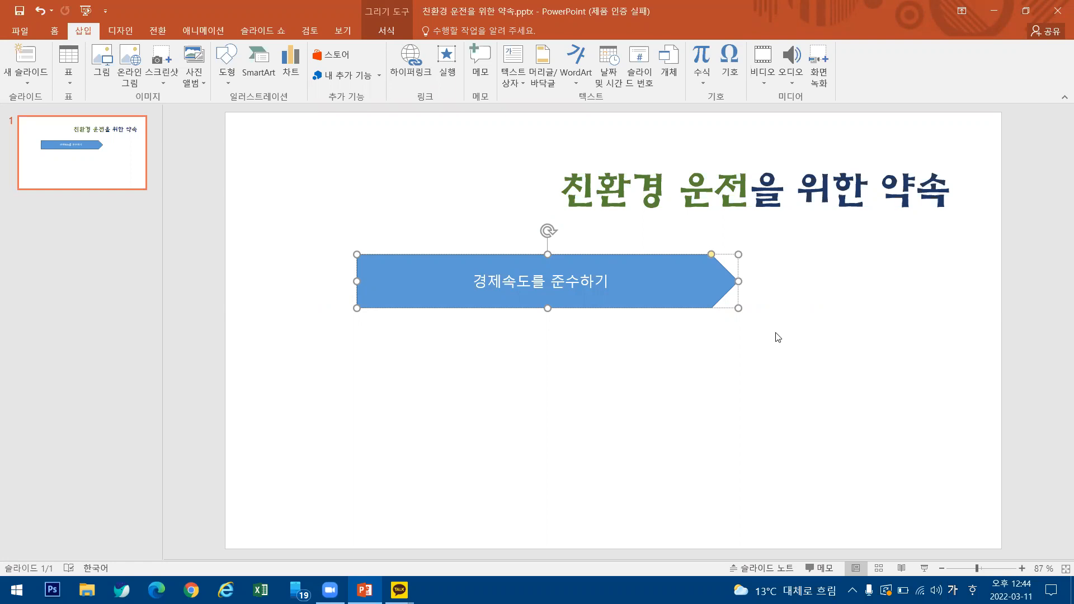
pyautogui.press('BackSpace')
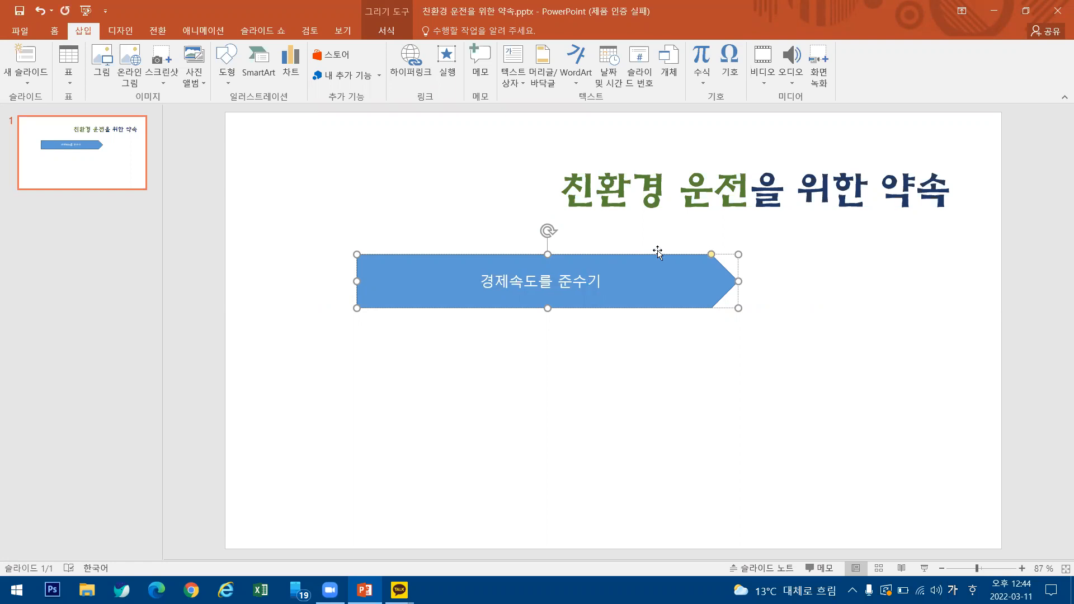
pyautogui.click(657, 254)
pyautogui.press('Delete')
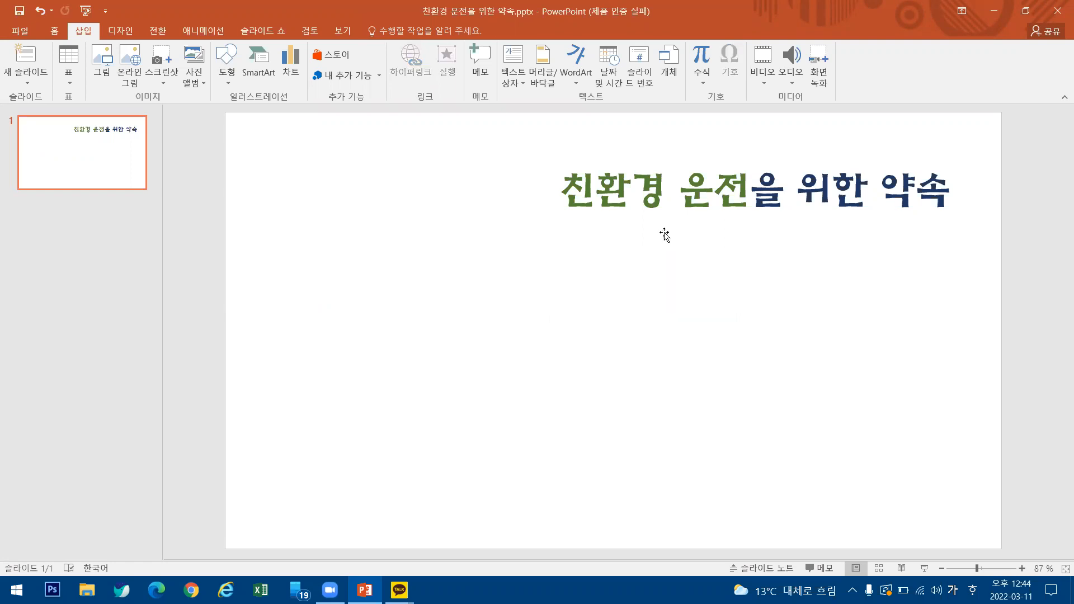
# Draw an empty pentagon arrow shape about 16.9 cm wide and 2.3 cm high below the title.
pyautogui.click(225, 83)
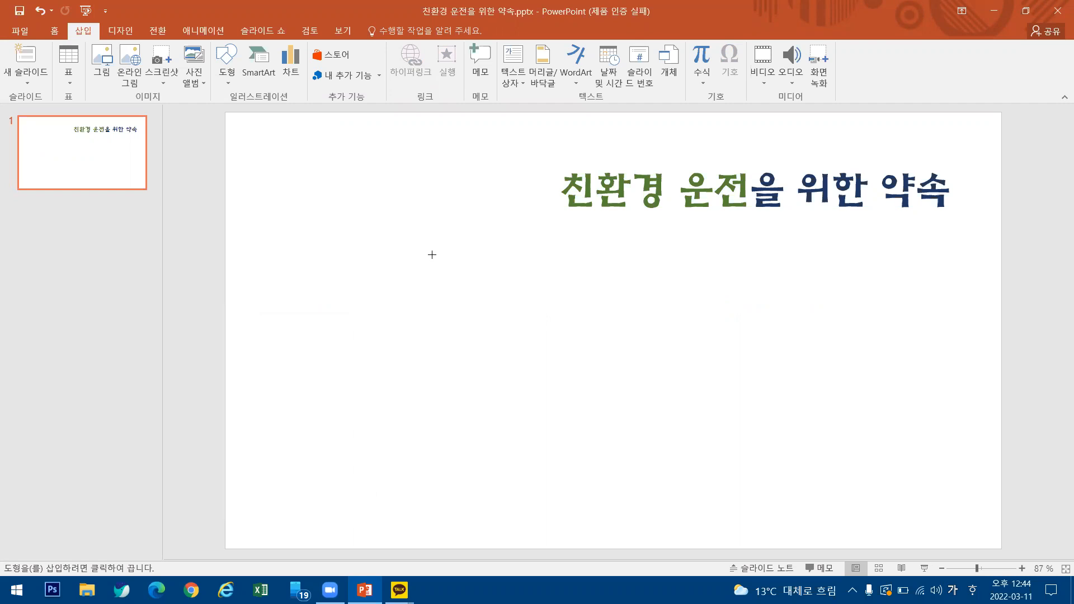
pyautogui.moveTo(379, 254)
pyautogui.mouseDown()
pyautogui.moveTo(592, 326)
pyautogui.moveTo(766, 308)
pyautogui.mouseUp()
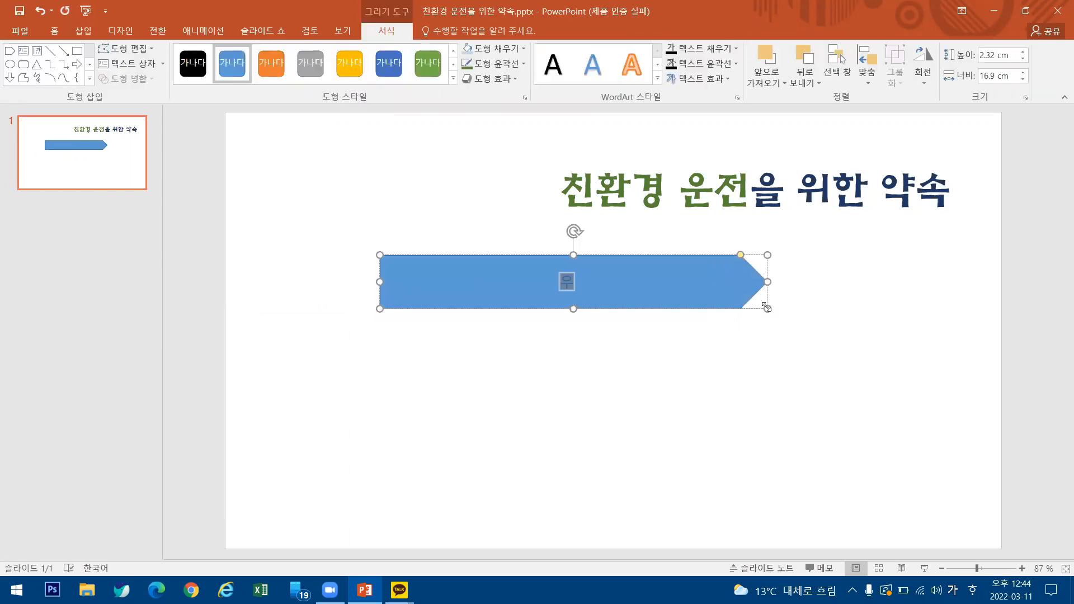
pyautogui.press('BackSpace')
pyautogui.press('BackSpace')
pyautogui.click(738, 379)
pyautogui.click(558, 283)
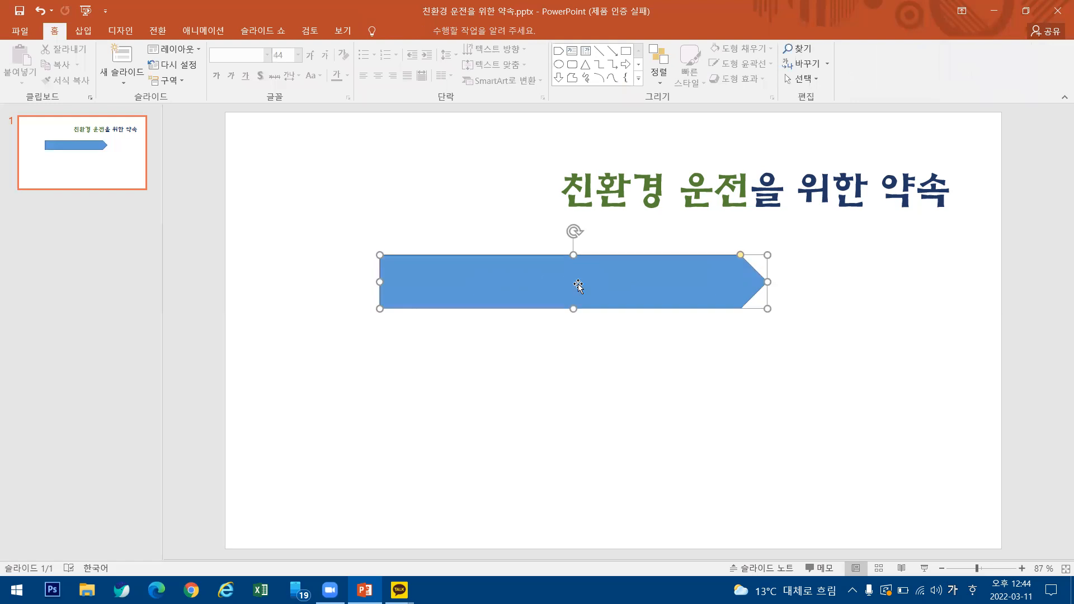
pyautogui.write('우리나ㄹ')
pyautogui.press('BackSpace')
pyautogui.press('BackSpace')
pyautogui.press('BackSpace')
pyautogui.press('BackSpace')
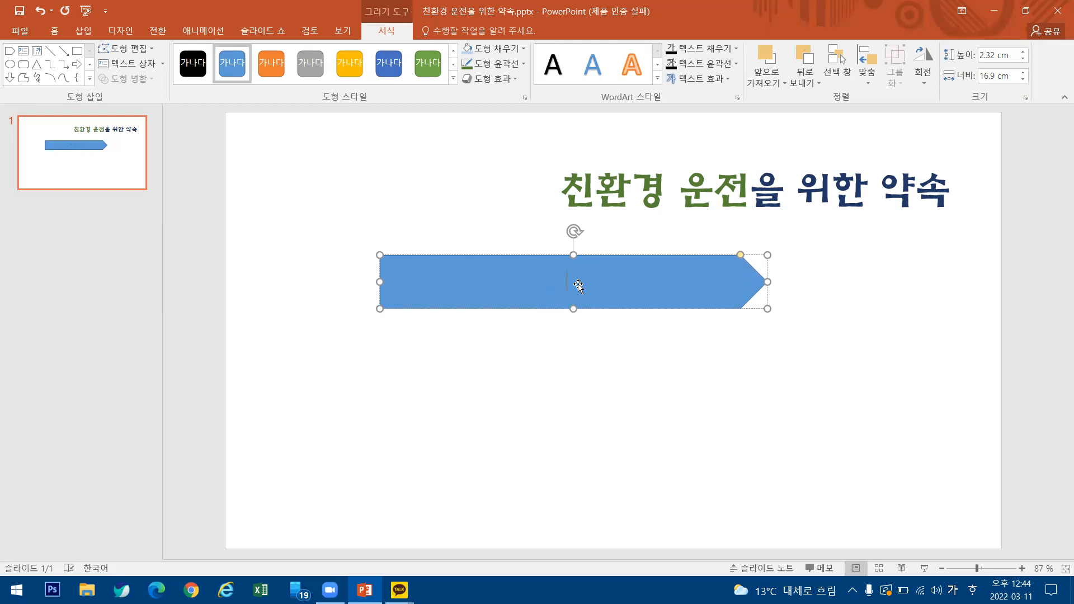
# Enter the text 경제속도를 준수하기 inside the pentagon arrow shape.
pyautogui.write('경제속도르ㄹ ')
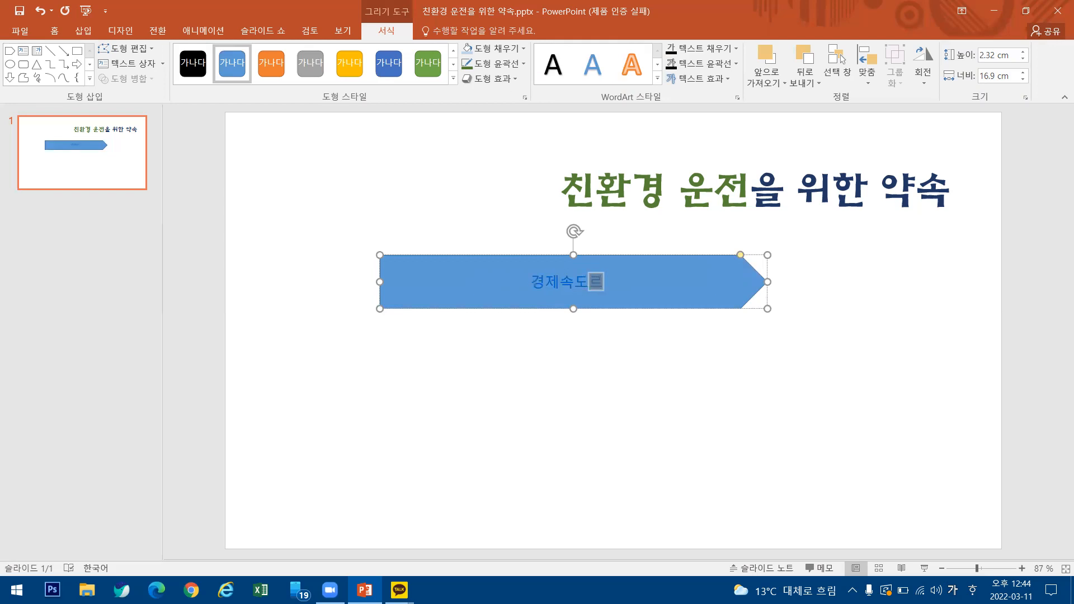
pyautogui.write('주수하')
pyautogui.press('BackSpace')
pyautogui.press('BackSpace')
pyautogui.press('BackSpace')
pyautogui.press('BackSpace')
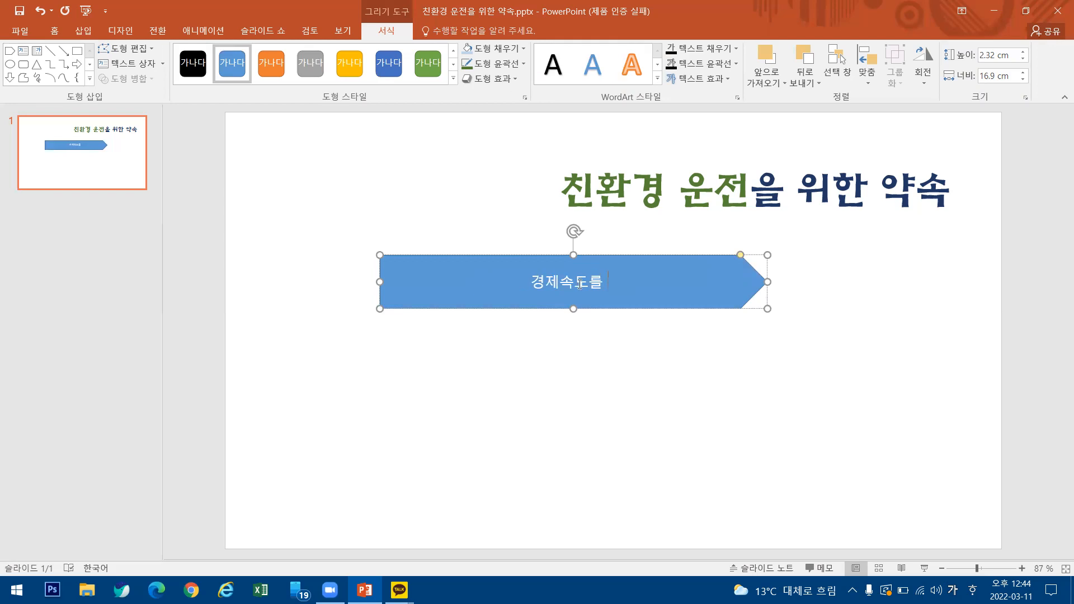
pyautogui.write('준수')
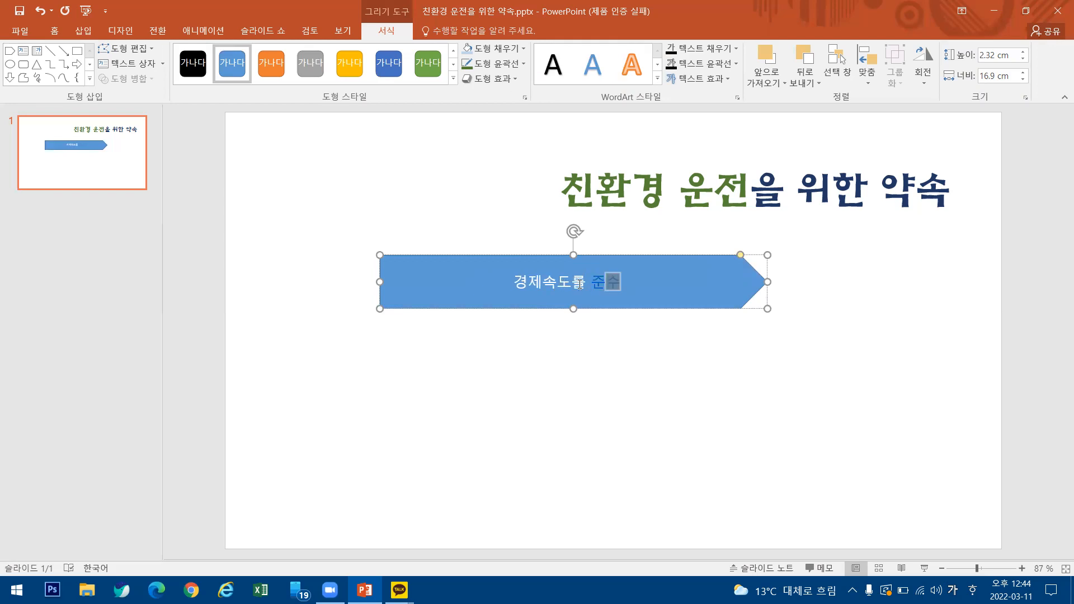
pyautogui.write('하기')
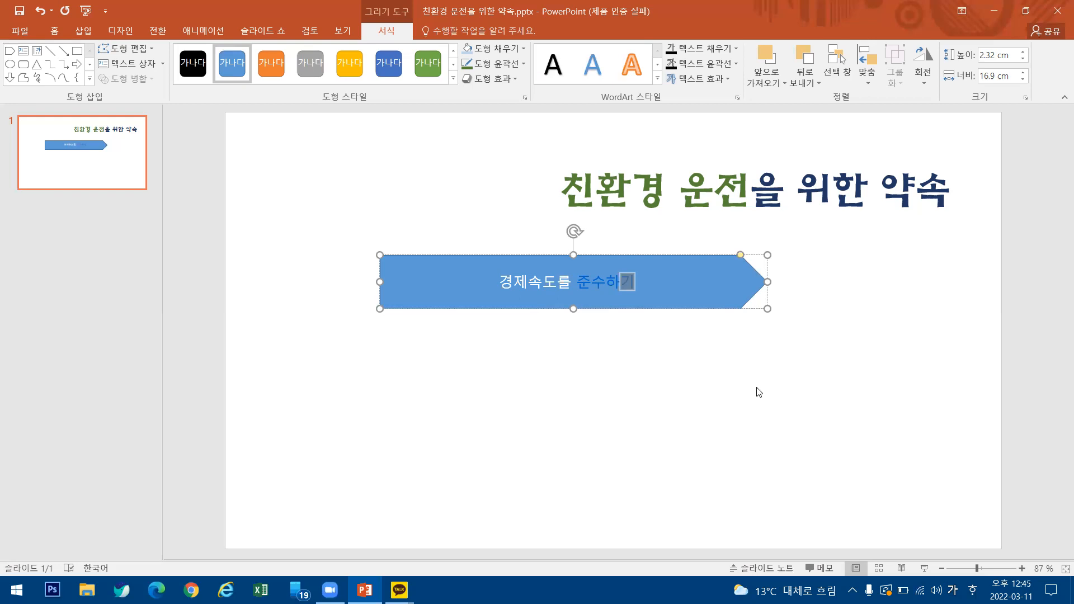
pyautogui.click(869, 374)
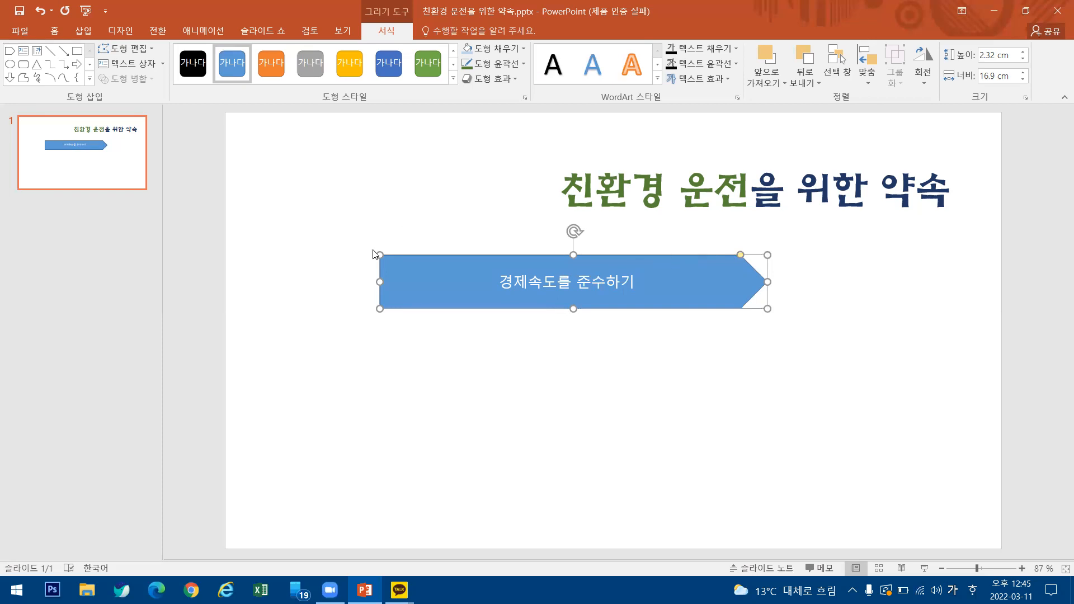
# Set the font of the arrow shape's text to HY크리스탈M.
pyautogui.click(57, 30)
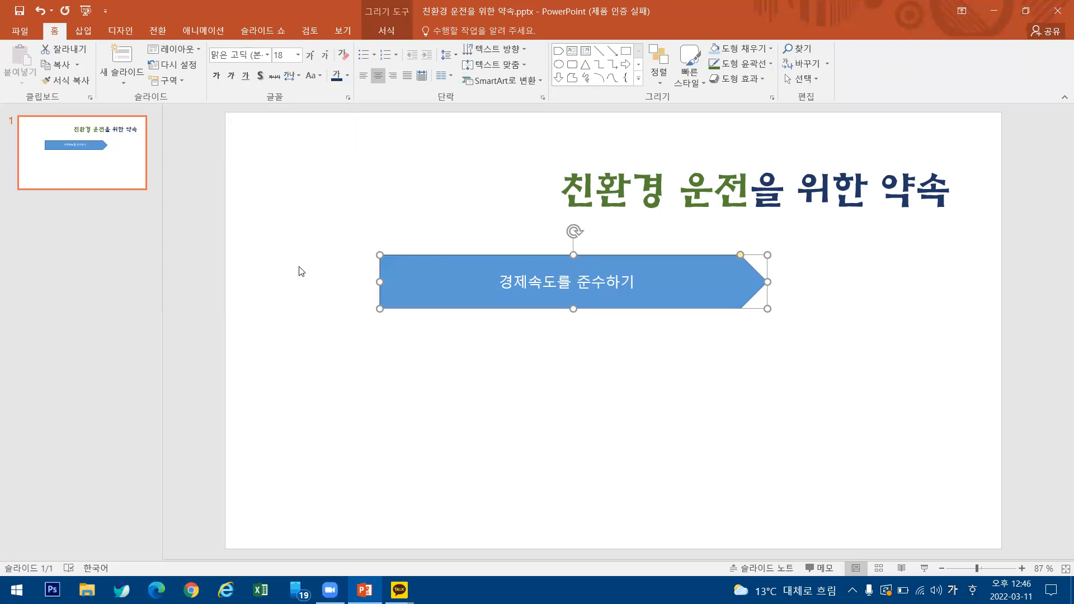
pyautogui.click(268, 55)
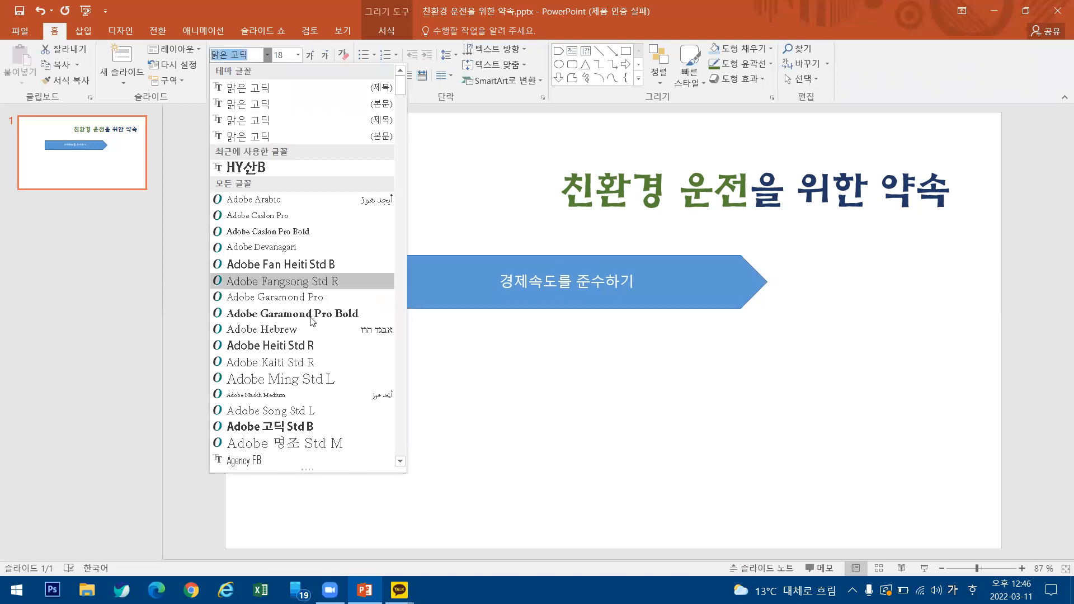
pyautogui.scroll(-12, 309, 313)
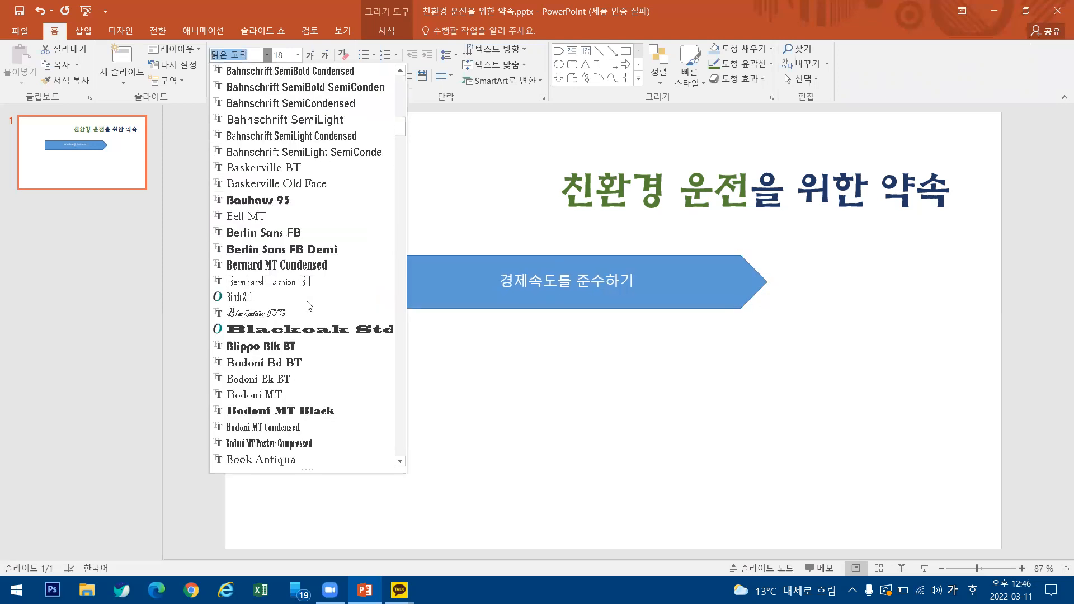
pyautogui.scroll(-10, 309, 308)
pyautogui.scroll(-7, 318, 339)
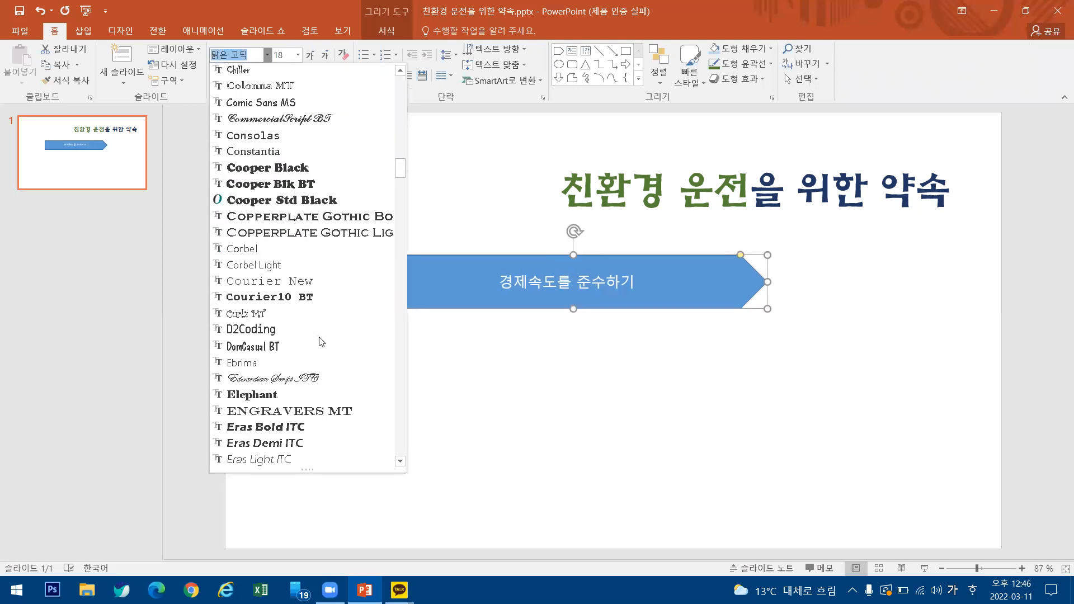
pyautogui.scroll(-10, 321, 341)
pyautogui.scroll(-3, 324, 342)
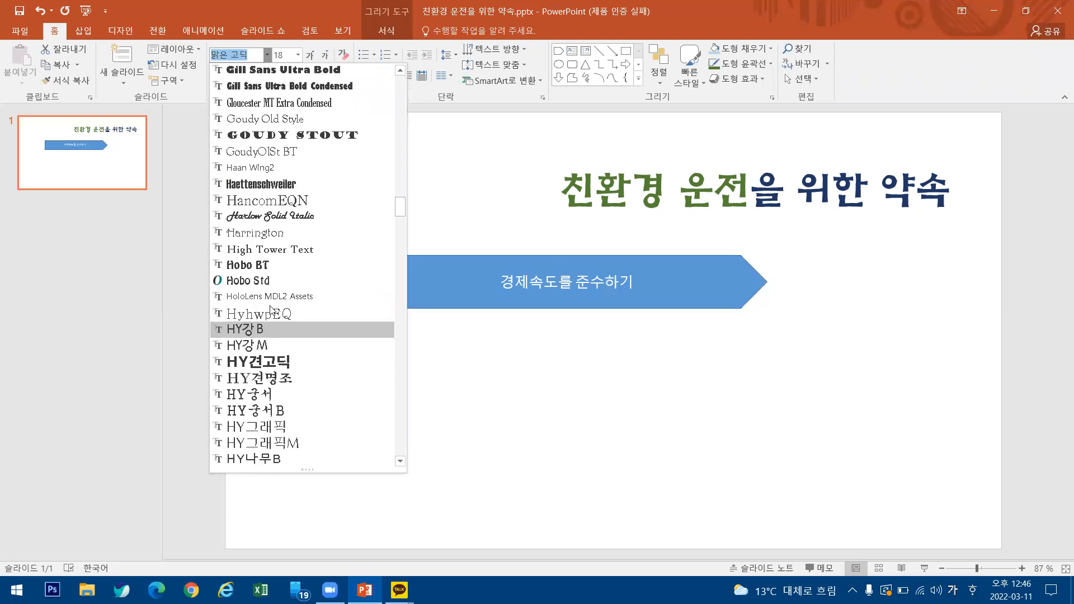
pyautogui.scroll(-2, 270, 305)
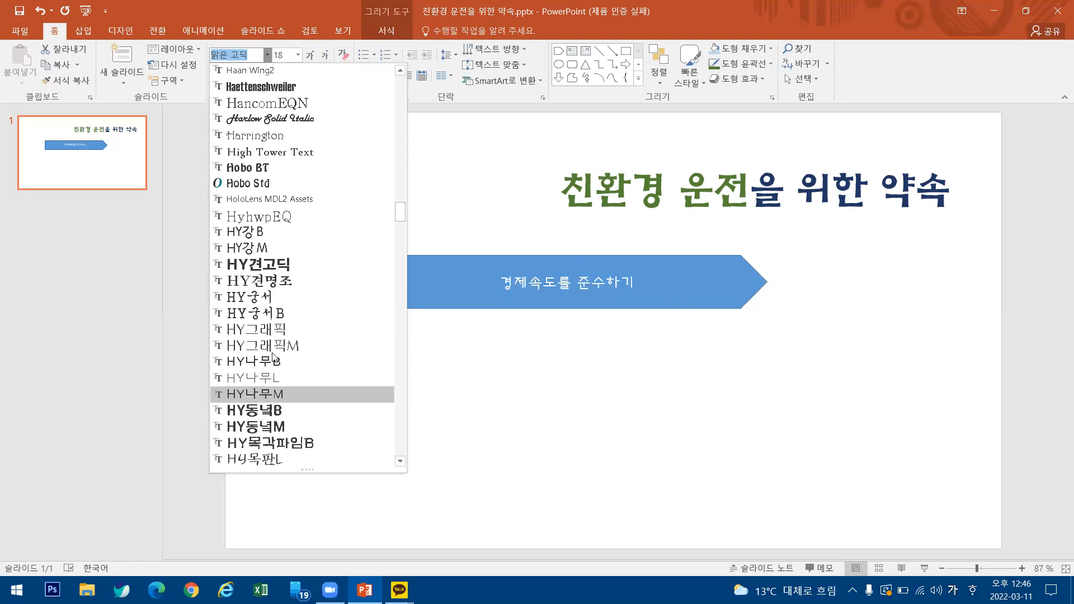
pyautogui.scroll(-3, 274, 358)
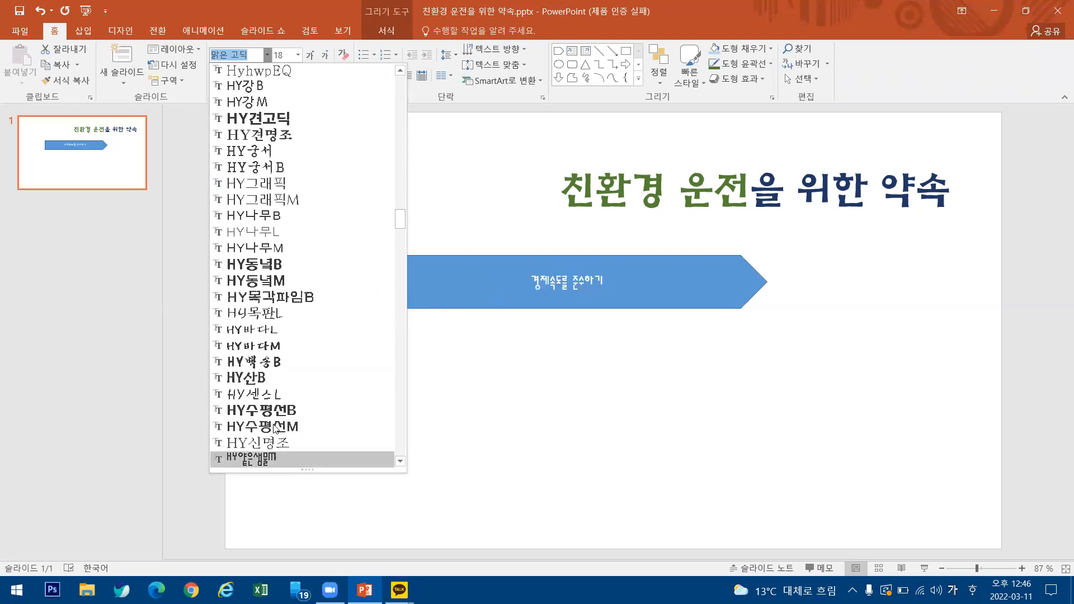
pyautogui.scroll(-3, 278, 396)
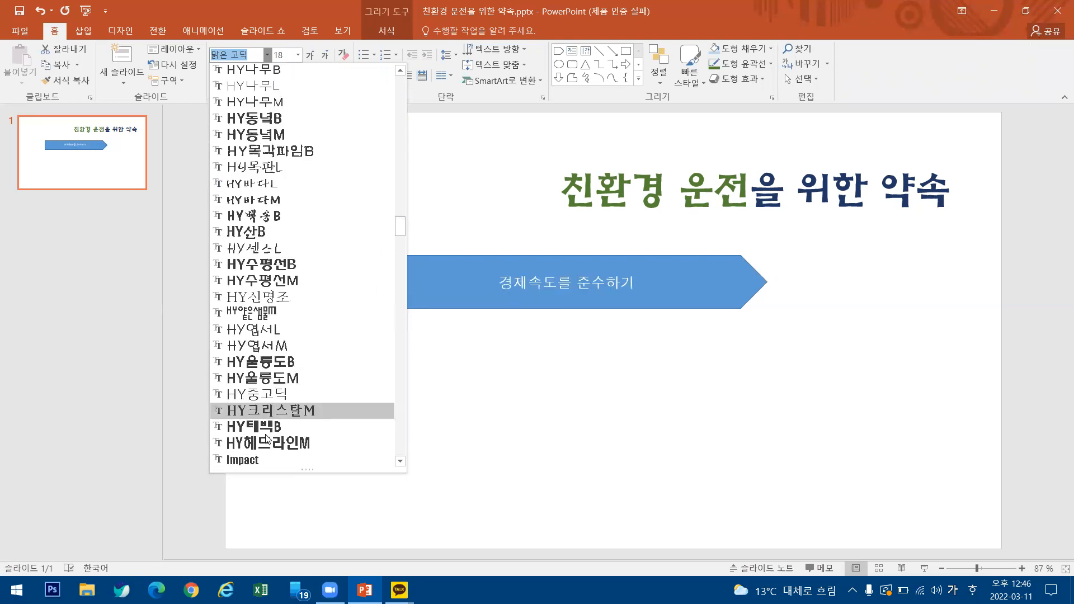
pyautogui.click(286, 411)
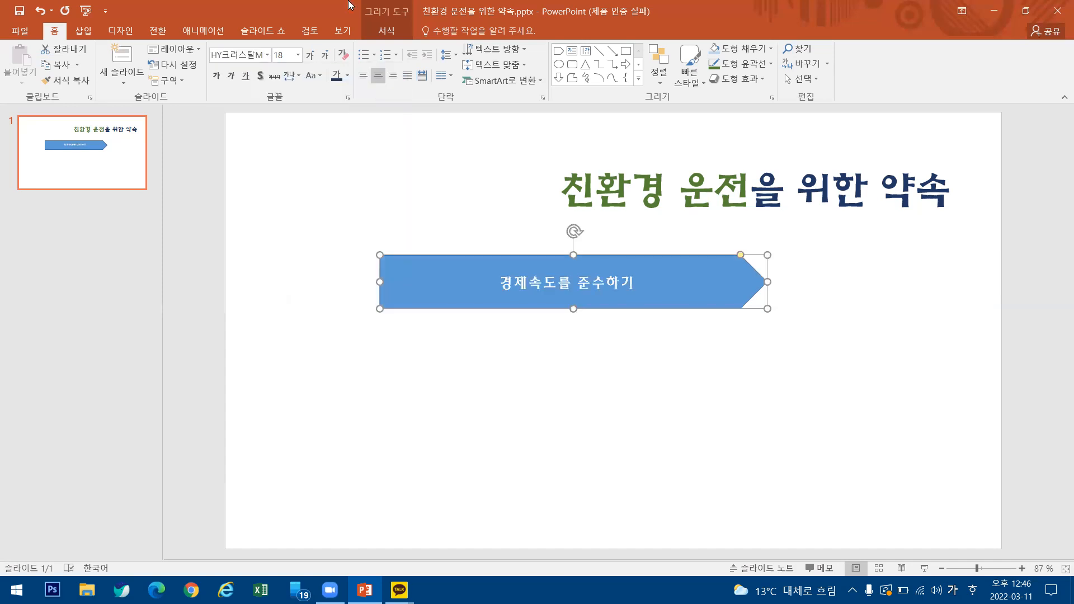
# Set the arrow shape's text to size 28 and colour it with the standard yellow.
pyautogui.click(296, 56)
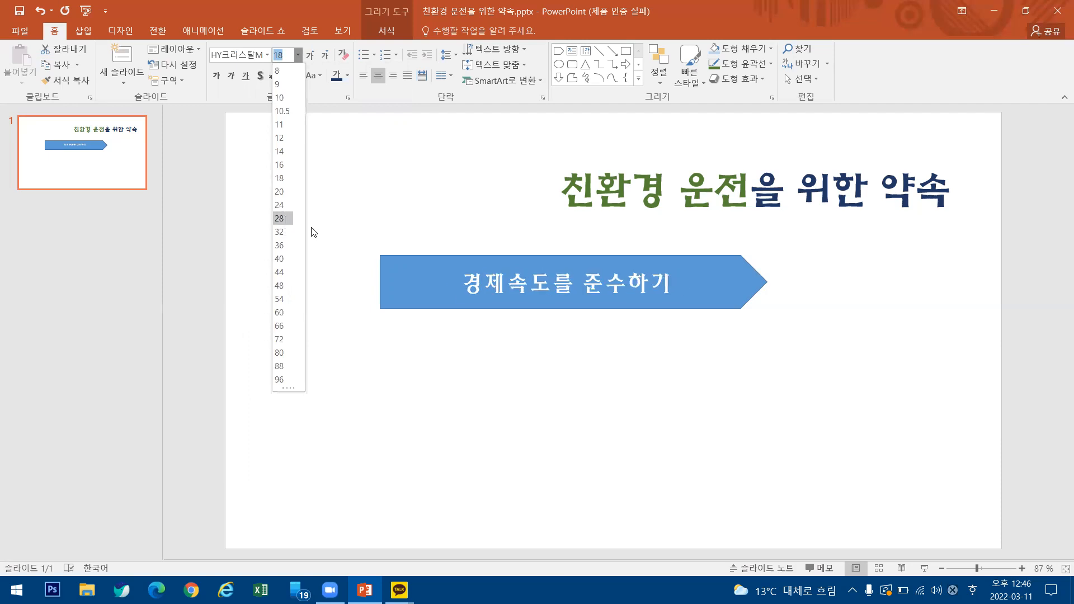
pyautogui.click(285, 219)
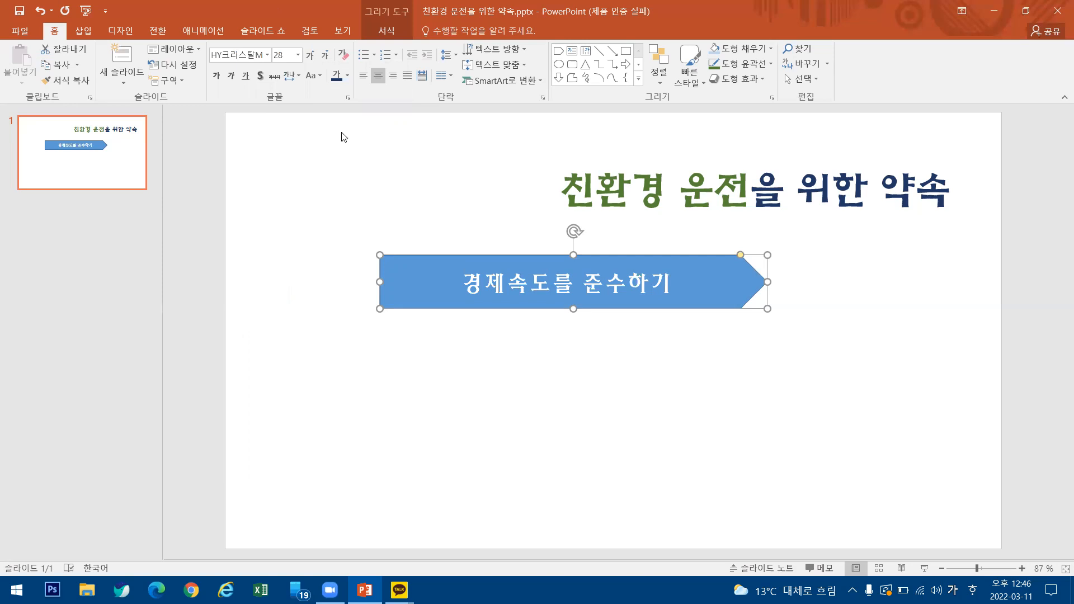
pyautogui.click(348, 78)
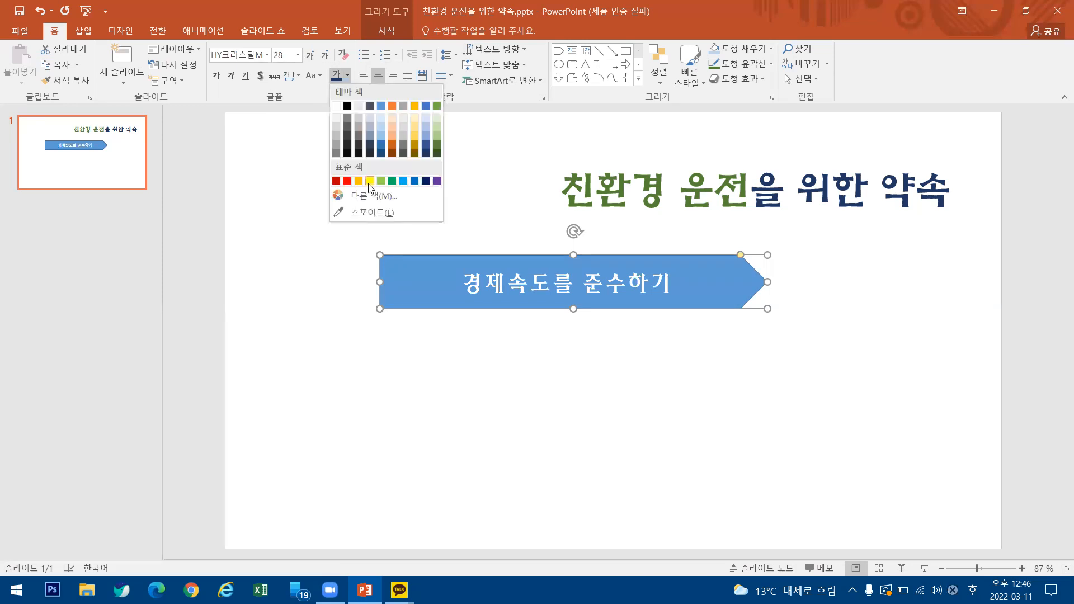
pyautogui.click(369, 181)
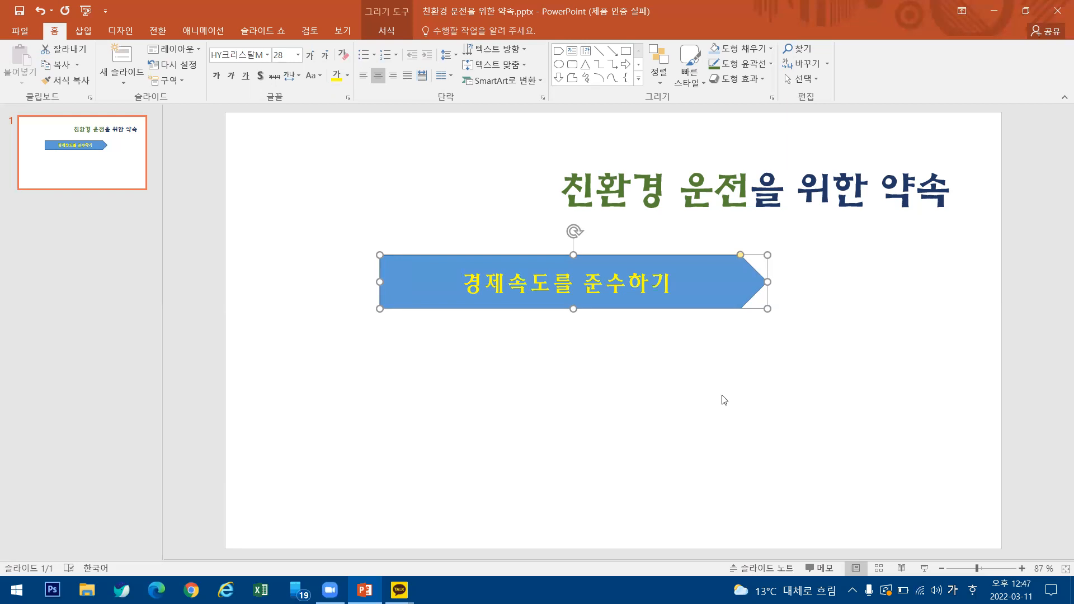
pyautogui.click(660, 252)
pyautogui.hotkey('ctrl', 'z')
pyautogui.hotkey('ctrl', 'y')
pyautogui.hotkey('ctrl', 'z')
pyautogui.click(768, 296)
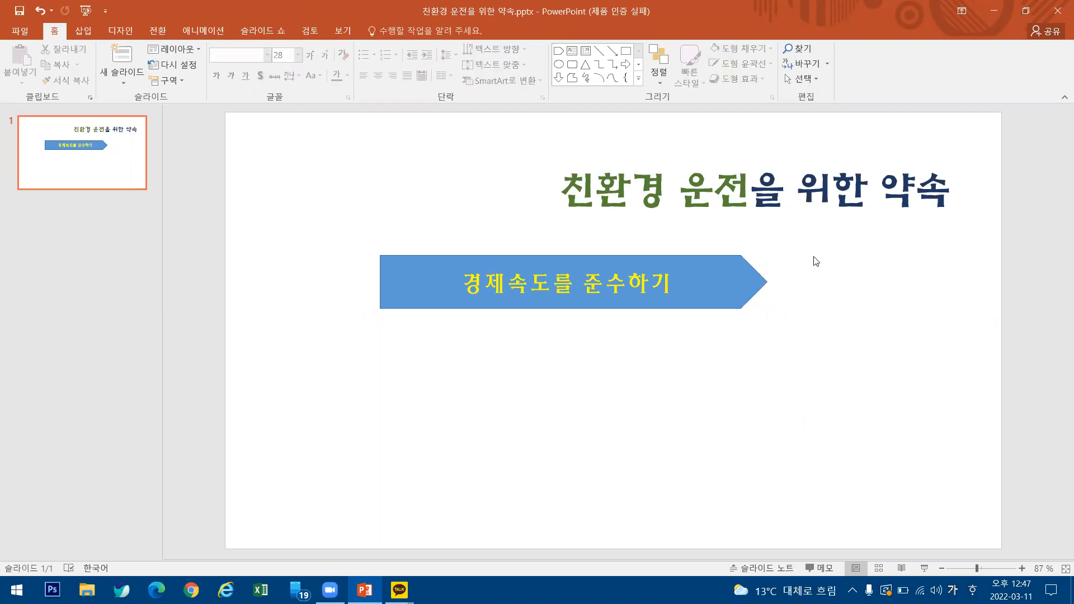
# Move the yellow-text arrow shape slightly right and down, and open its text for editing.
pyautogui.click(661, 260)
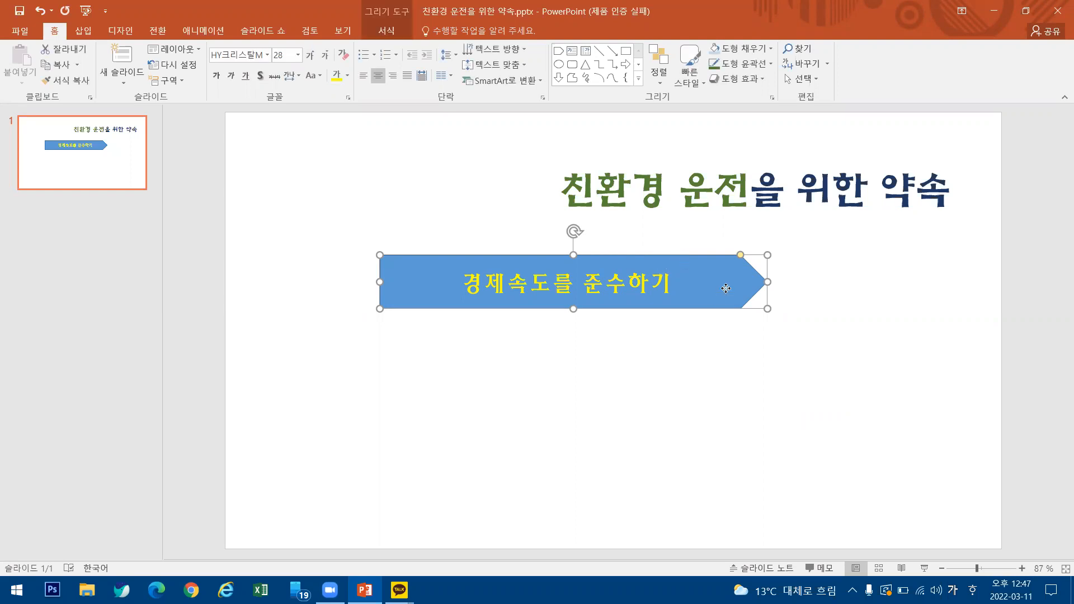
pyautogui.moveTo(681, 255); pyautogui.dragTo(720, 267)
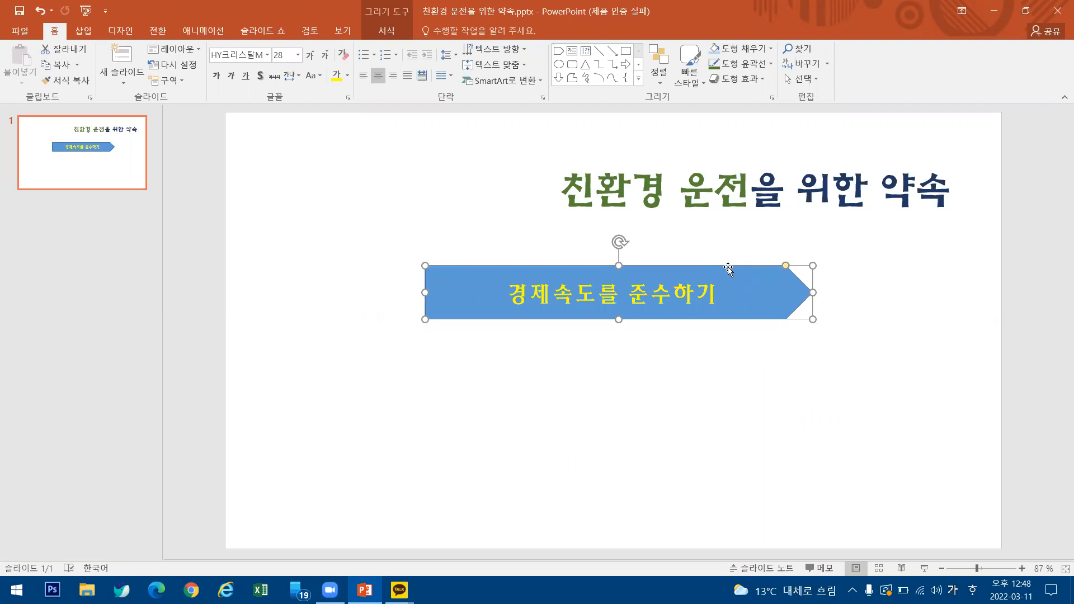
pyautogui.rightClick(727, 272)
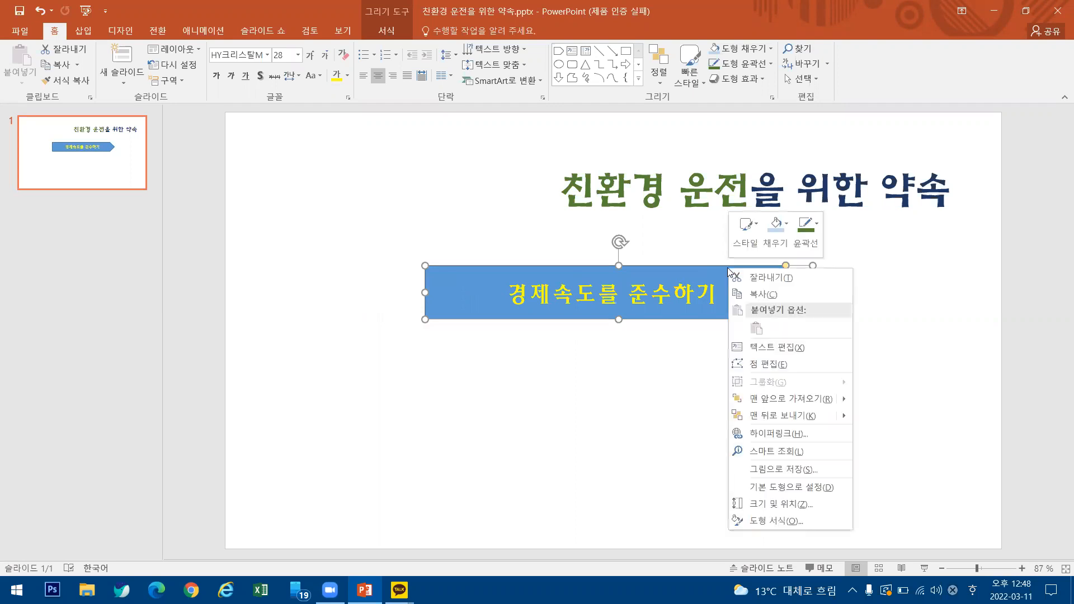
pyautogui.click(786, 348)
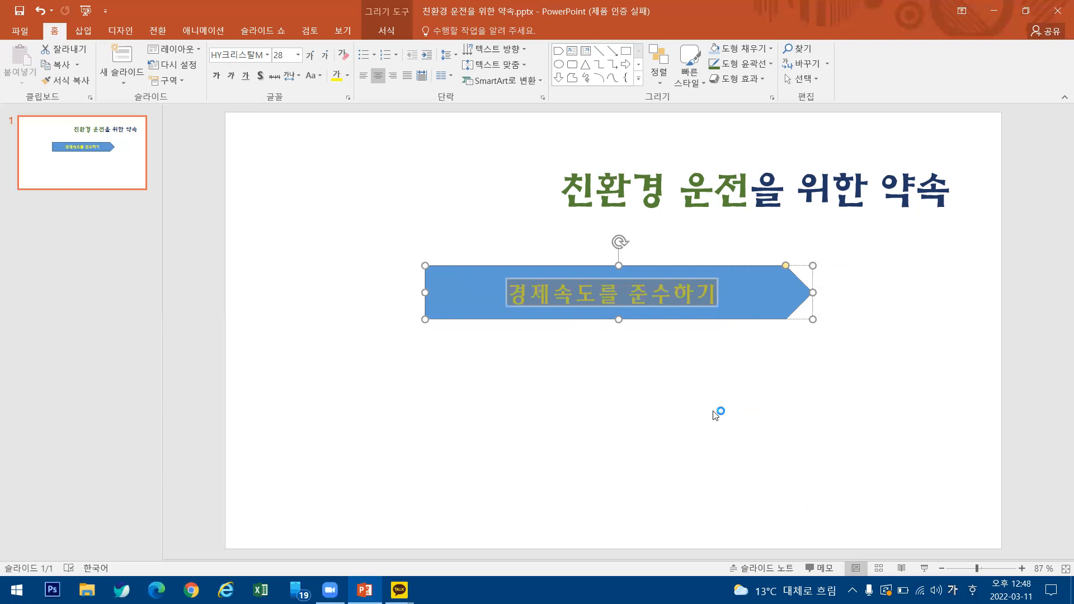
pyautogui.hotkey('ctrl', 'z')
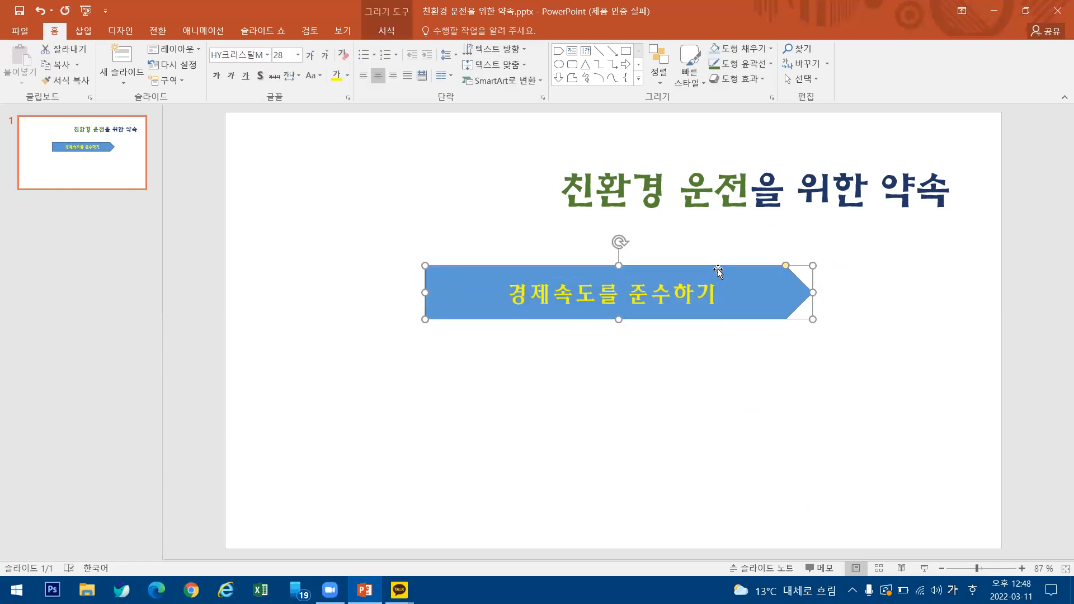
# Delete the existing arrow shape and draw a new pentagon arrow about 15.5 cm wide and 2.05 cm high below the title.
pyautogui.press('Delete')
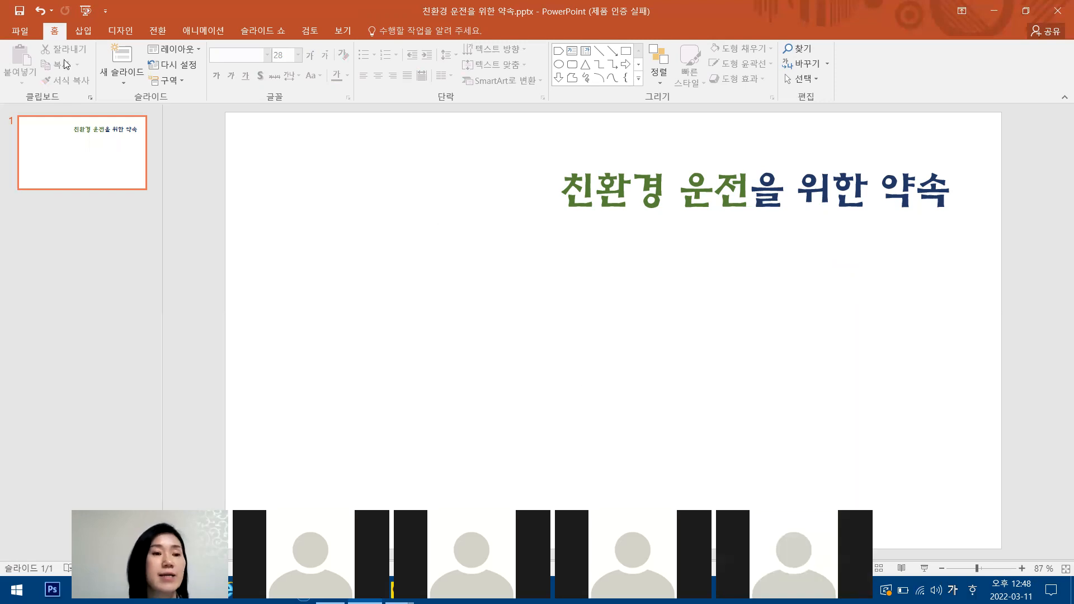
pyautogui.click(83, 31)
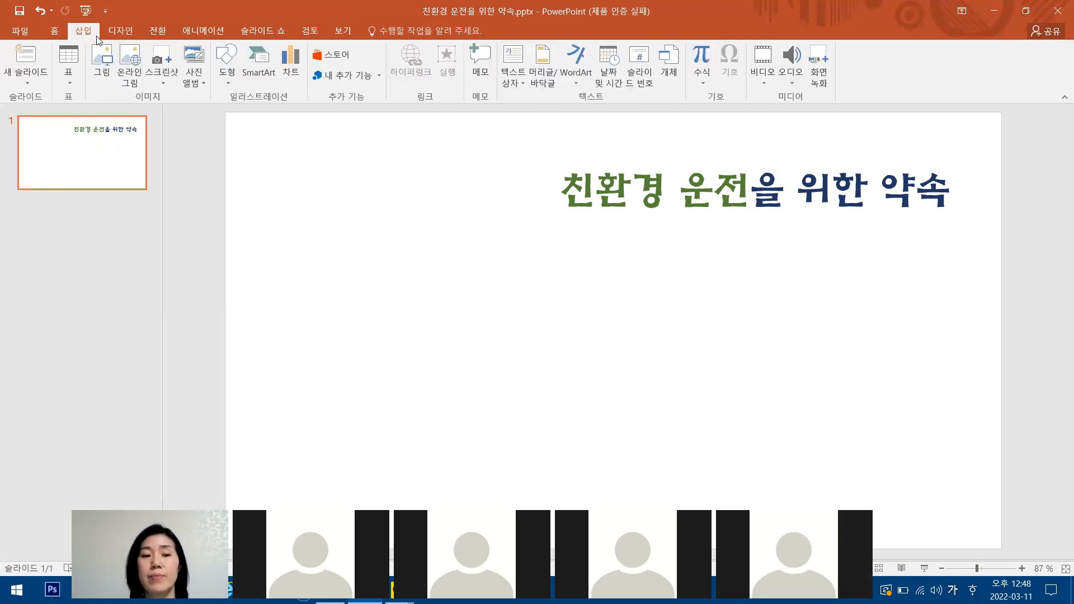
pyautogui.click(229, 82)
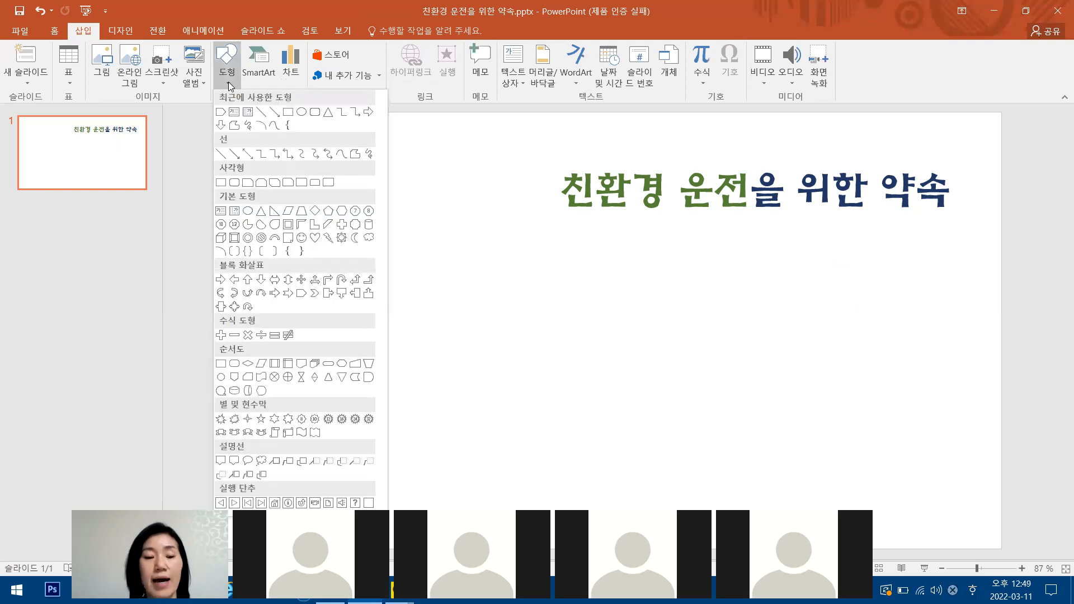
pyautogui.click(303, 294)
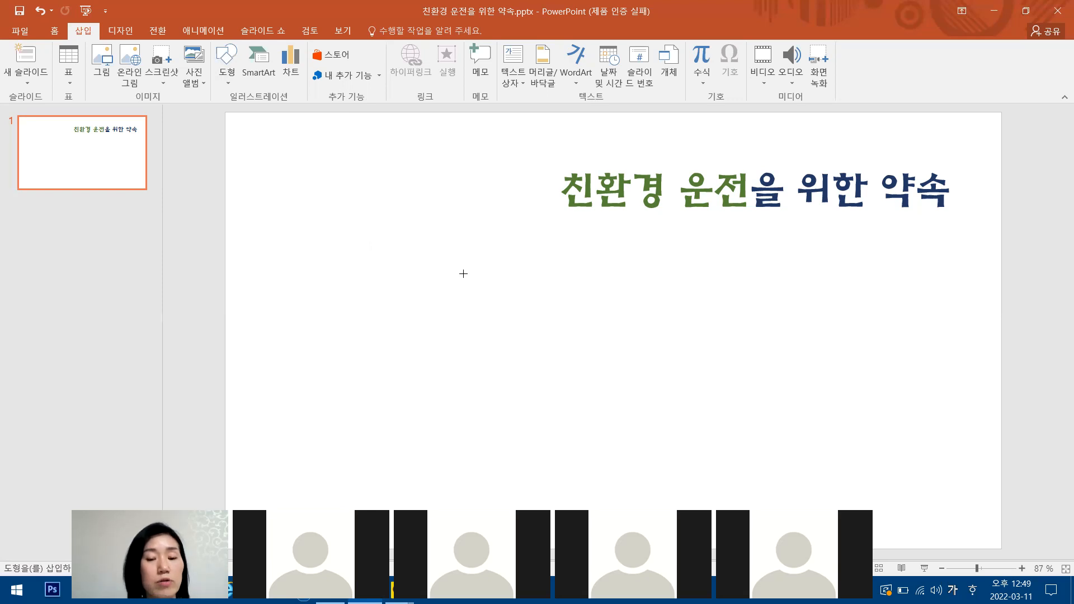
pyautogui.moveTo(463, 274); pyautogui.dragTo(482, 291)
pyautogui.moveTo(683, 328)
pyautogui.mouseDown()
pyautogui.moveTo(764, 336)
pyautogui.moveTo(828, 328)
pyautogui.moveTo(819, 322)
pyautogui.mouseUp()
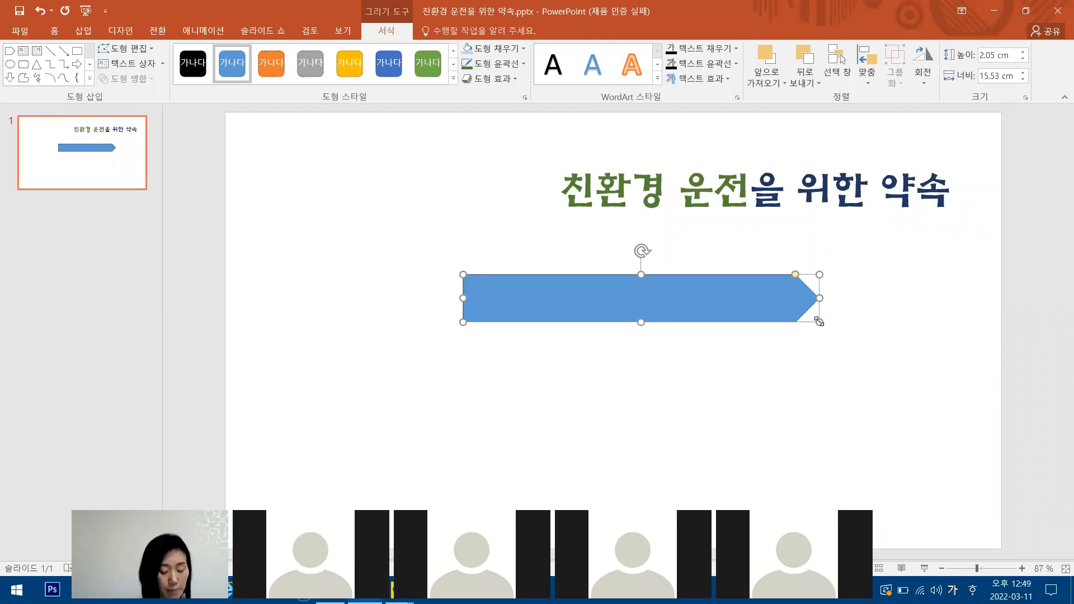
# Enter the text 경제속도를 준수하기 in the new pentagon arrow and select the whole shape.
pyautogui.write('겨')
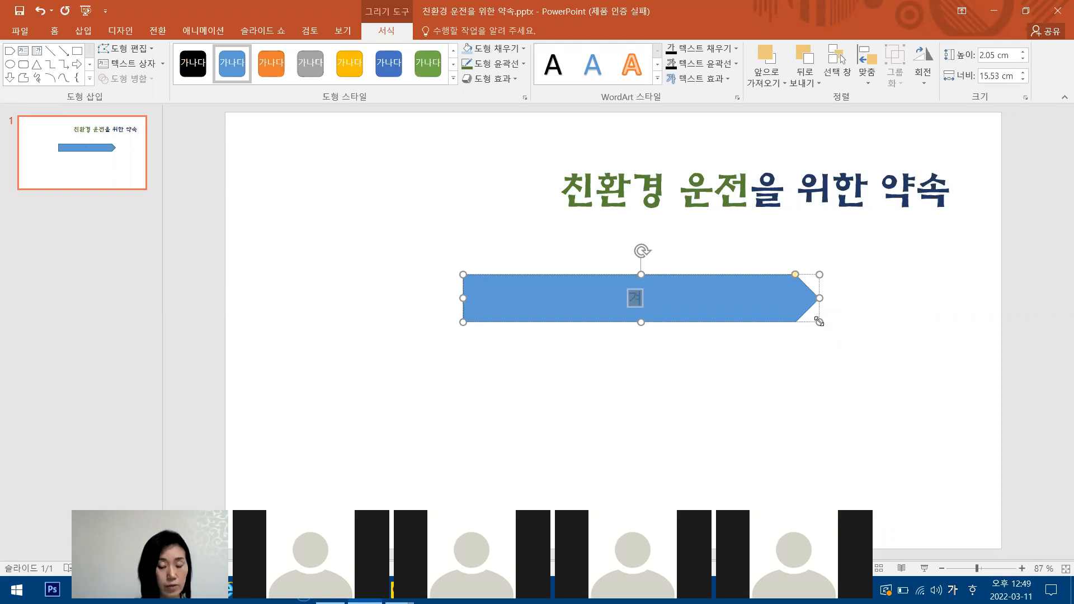
pyautogui.write('경제속도를 준수')
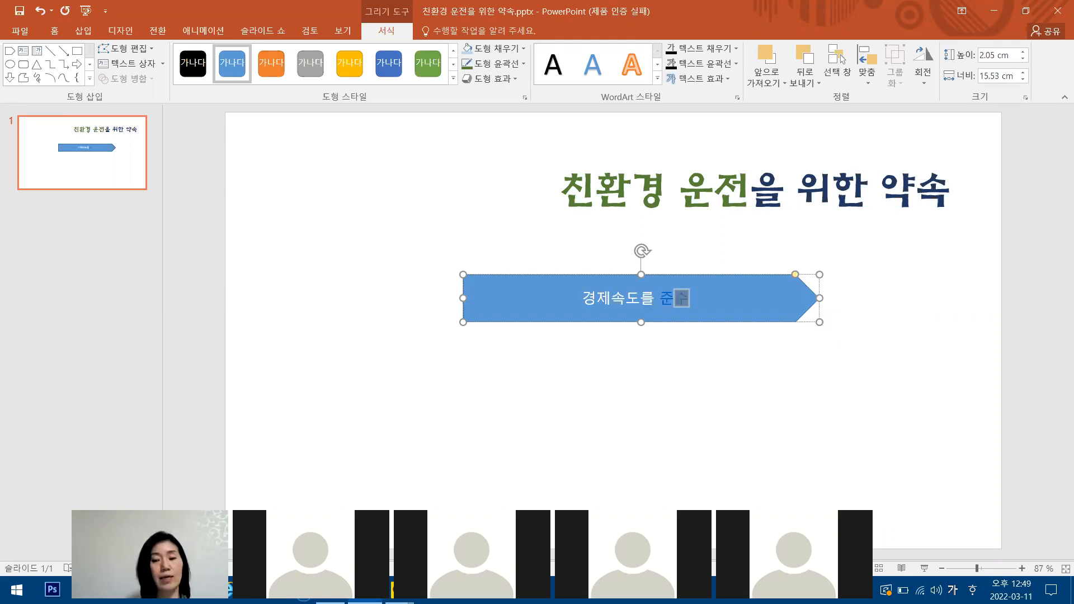
pyautogui.write('하기')
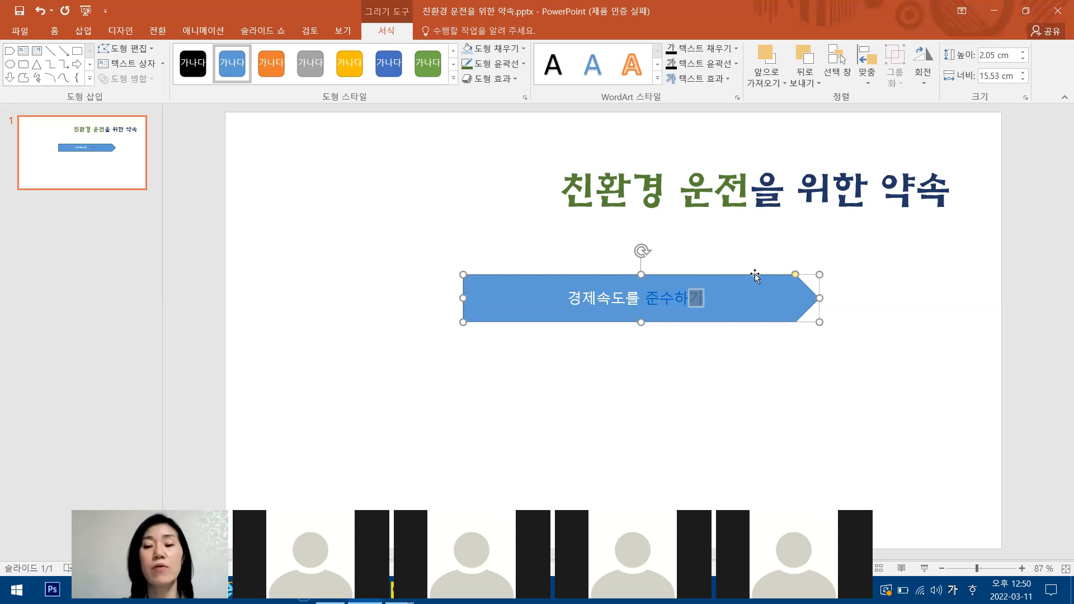
pyautogui.click(687, 276)
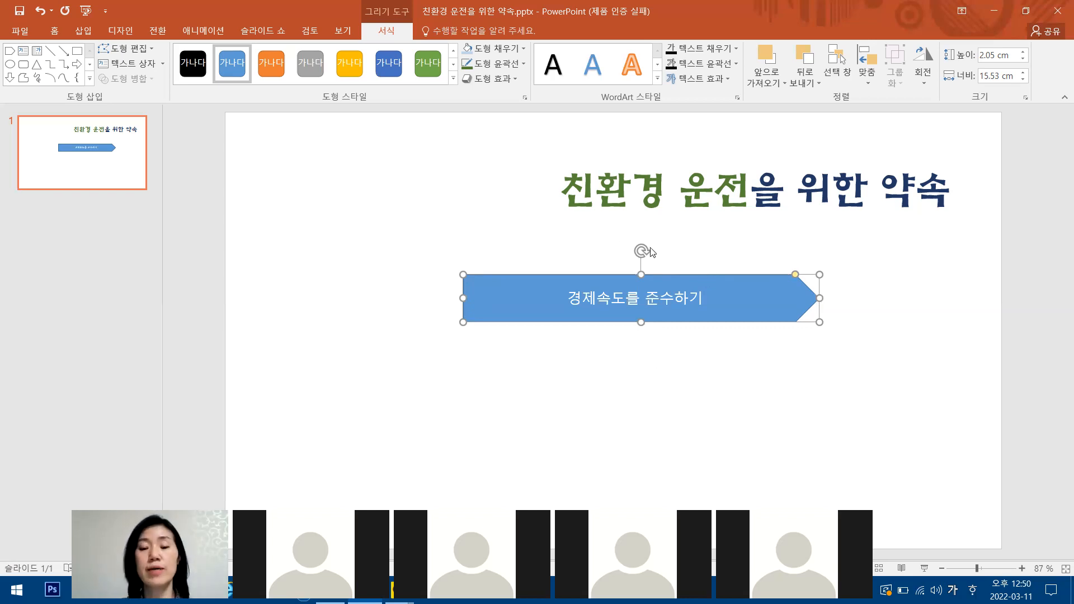
# Set the arrow shape's text to the font HY크리스탈M at size 28.
pyautogui.click(56, 33)
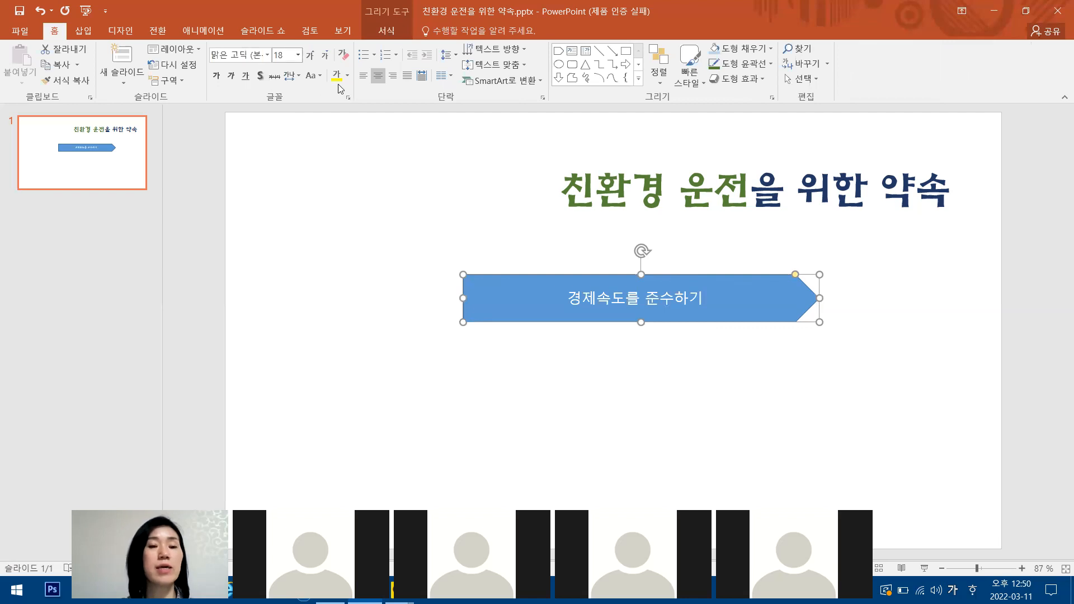
pyautogui.click(268, 56)
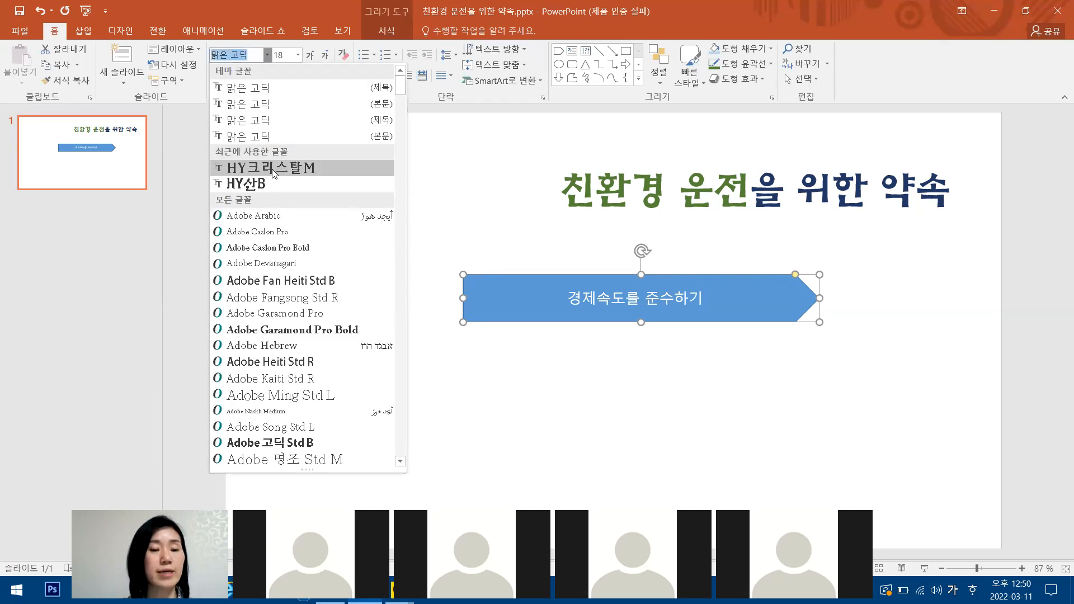
pyautogui.click(274, 172)
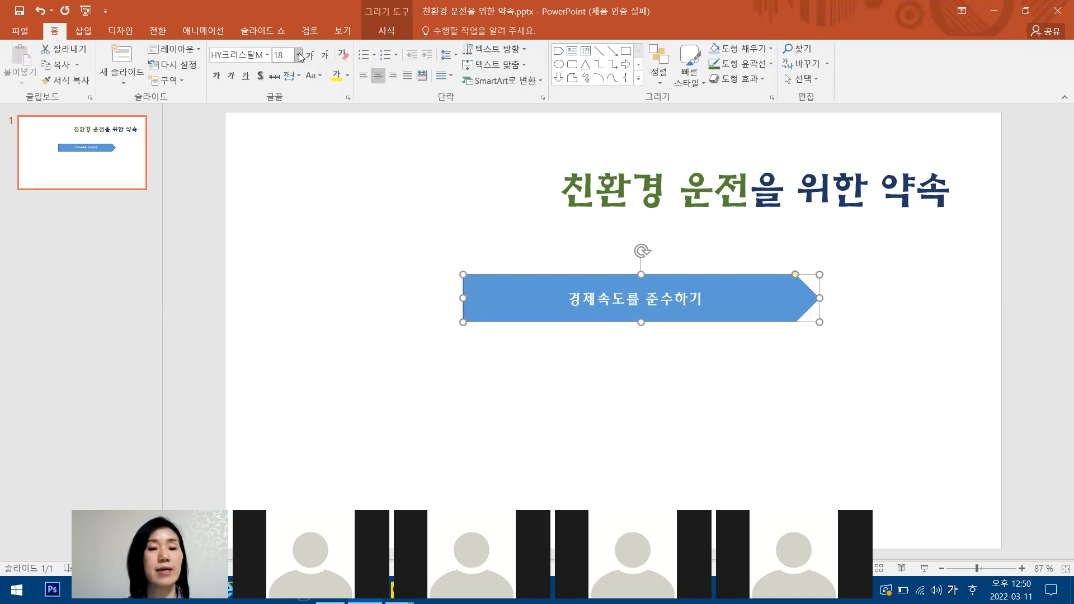
pyautogui.click(298, 55)
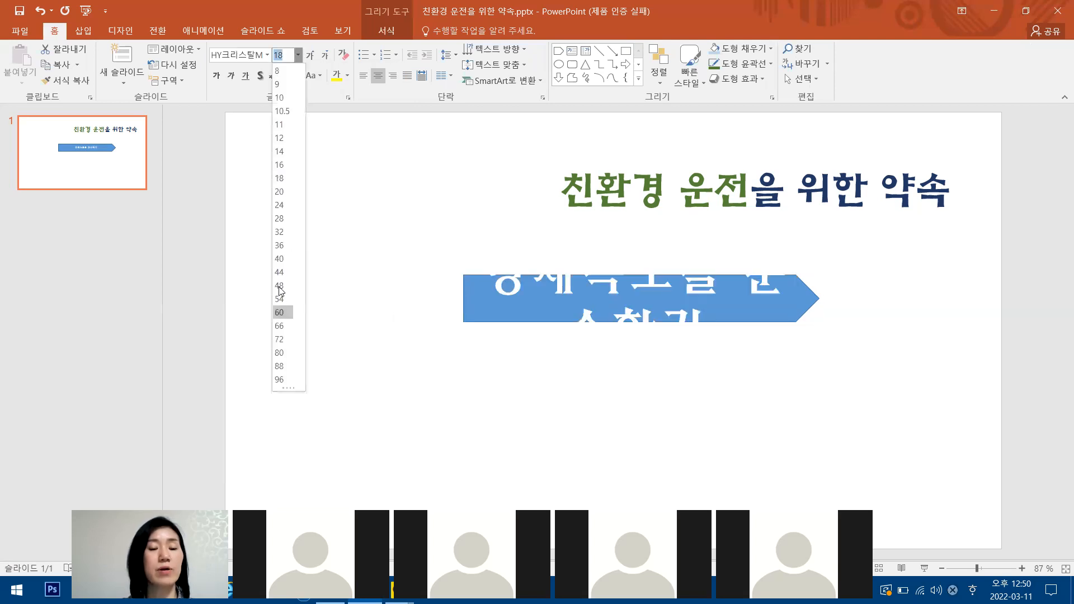
pyautogui.click(284, 219)
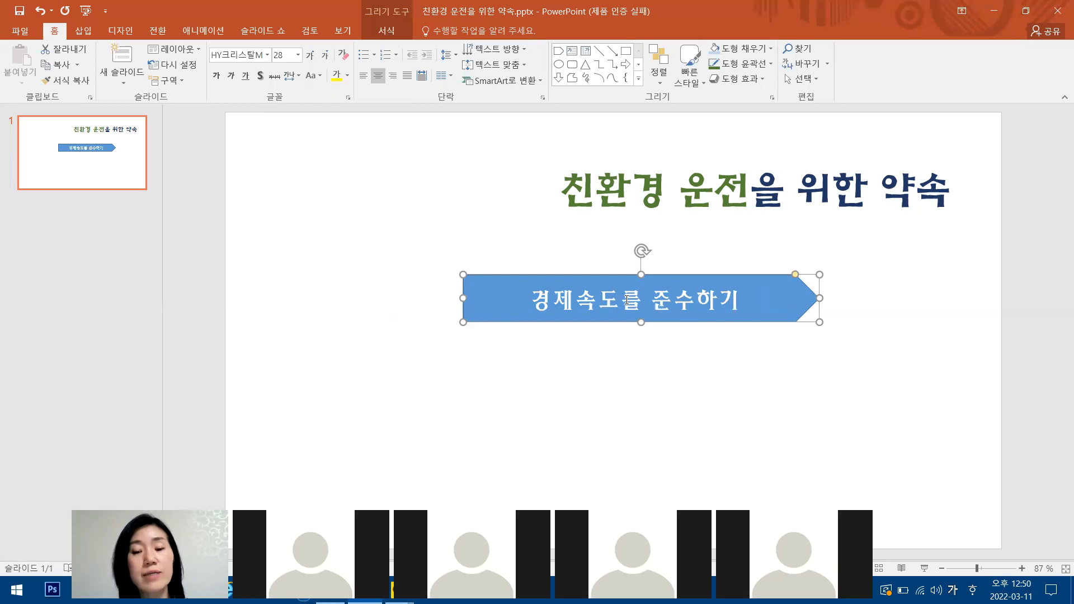
# Insert a line break before 준수하기 in the arrow shape's text.
pyautogui.click(673, 305)
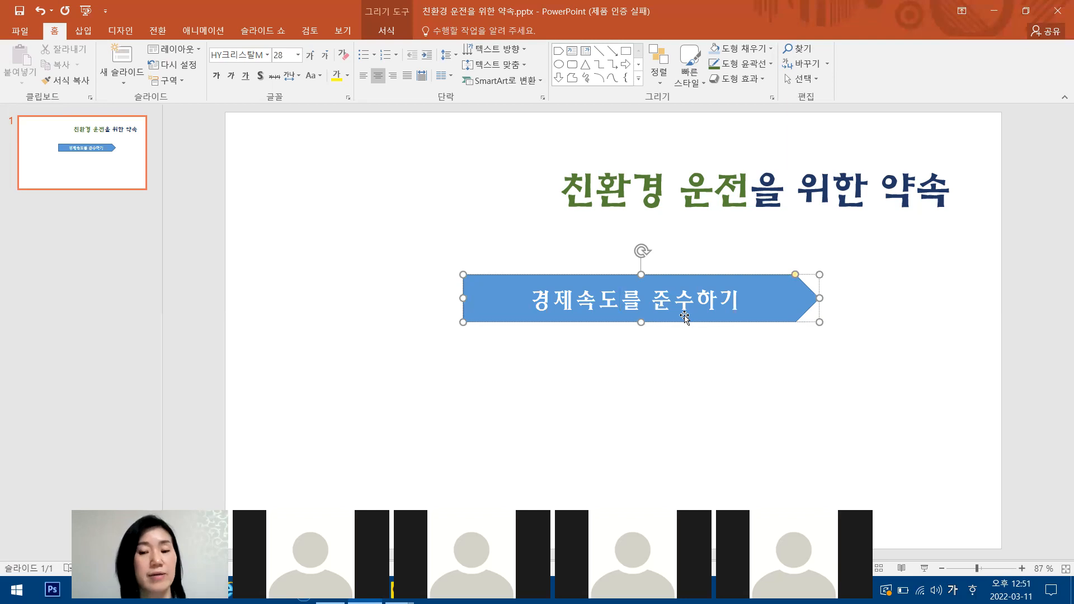
pyautogui.click(906, 315)
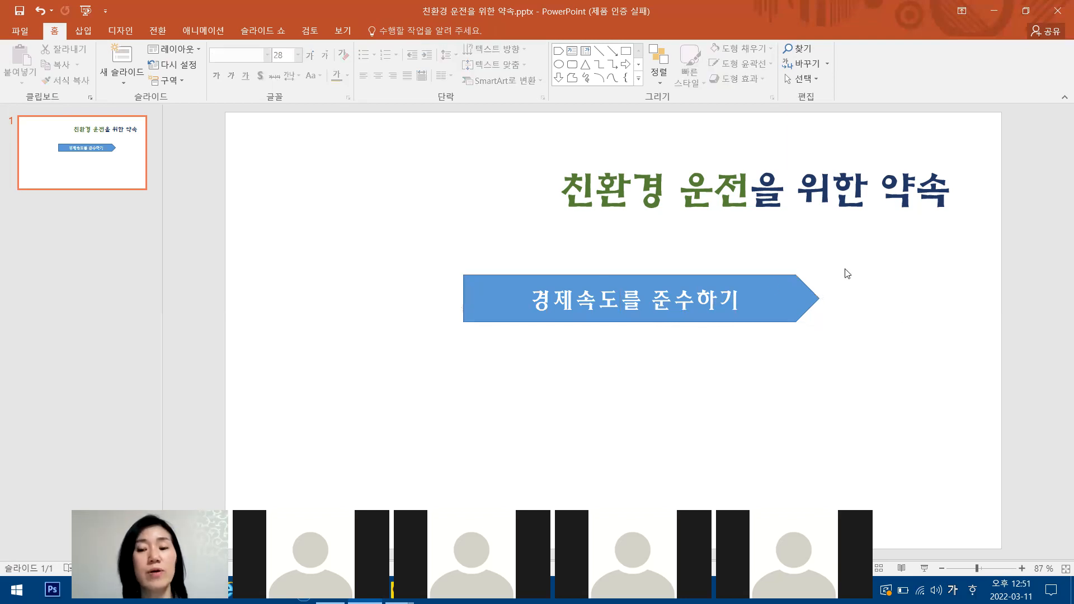
pyautogui.click(774, 277)
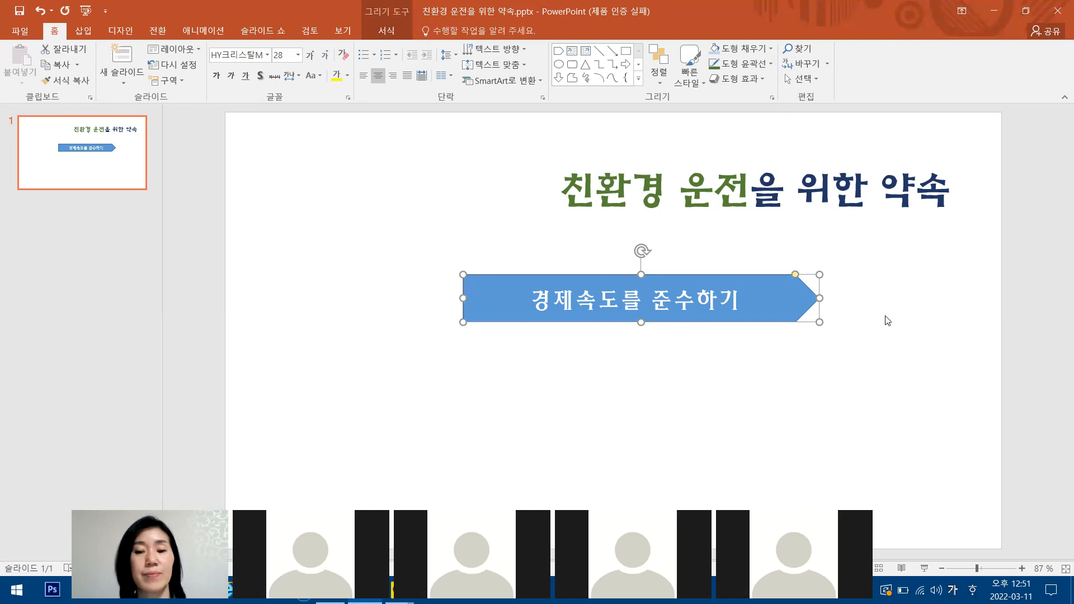
pyautogui.click(644, 297)
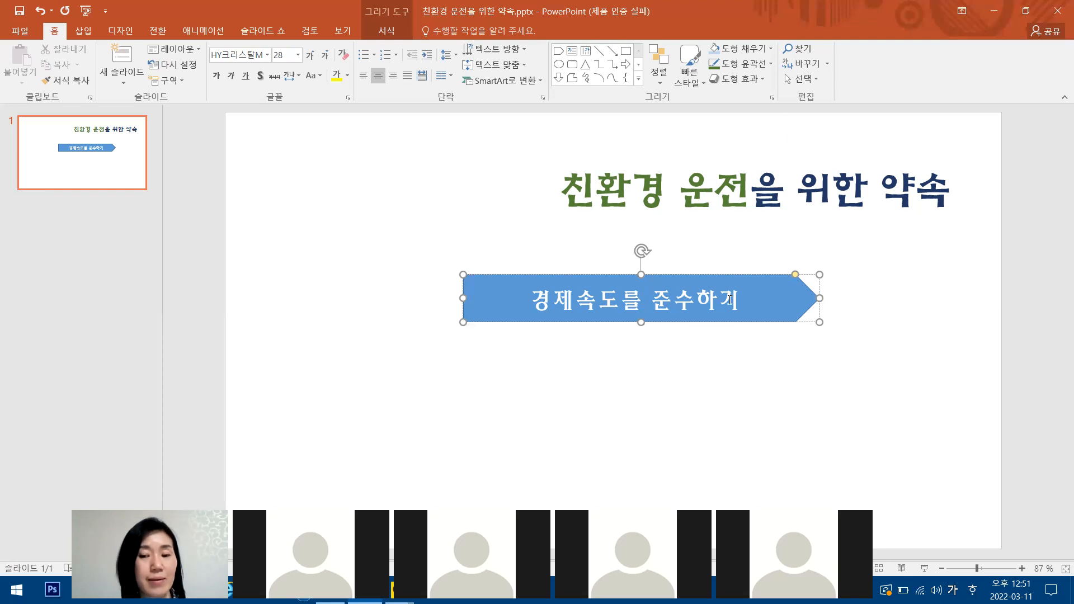
pyautogui.click(651, 299)
pyautogui.press('Return')
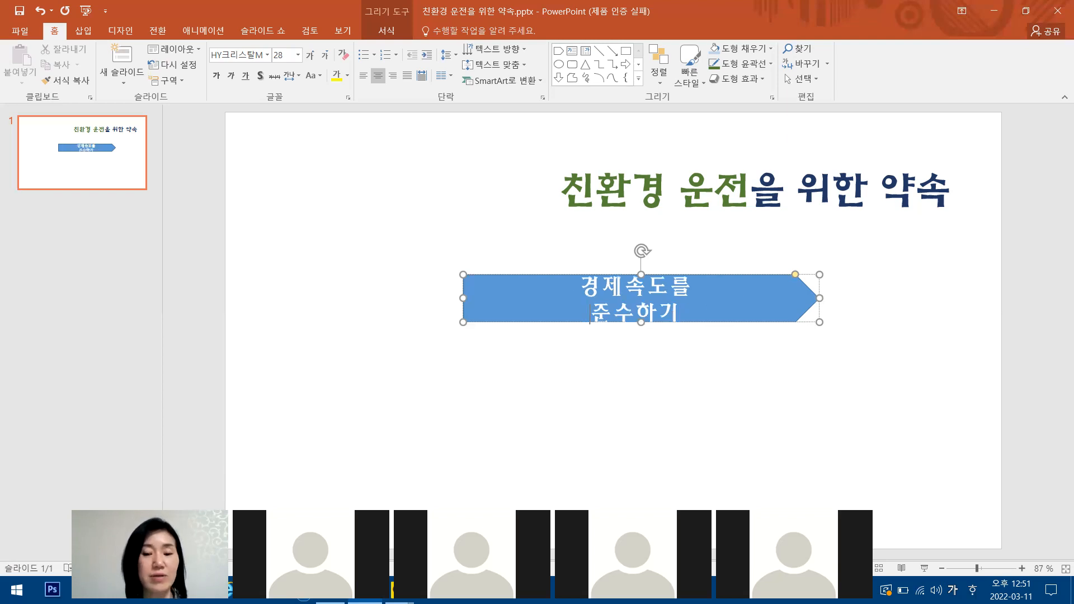
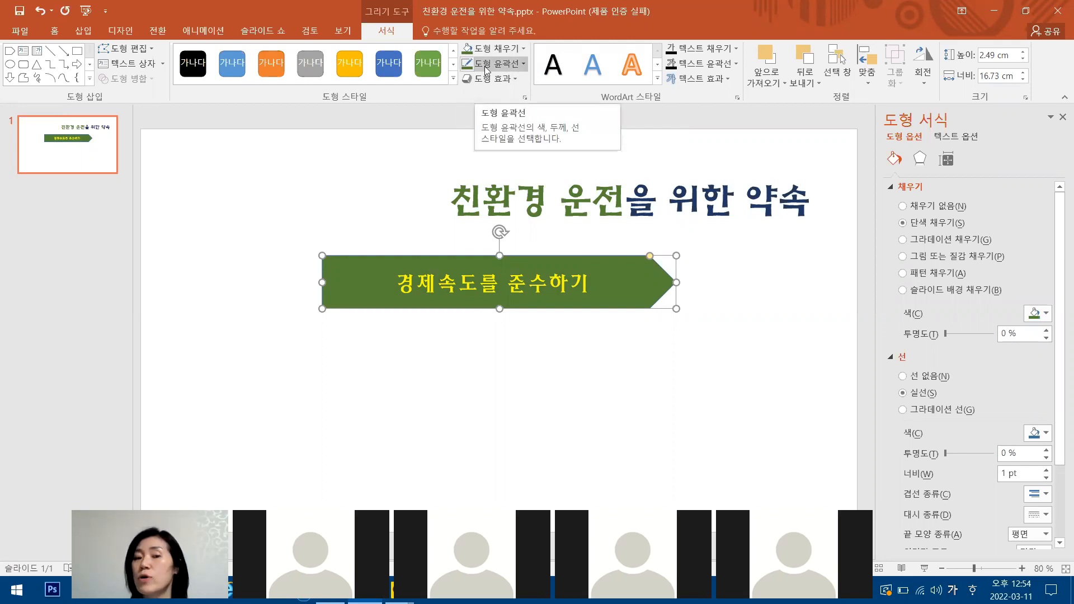
# Set the arrow shape's outline to 2¼ pt thick and dark red (진한 빨강).
pyautogui.click(525, 65)
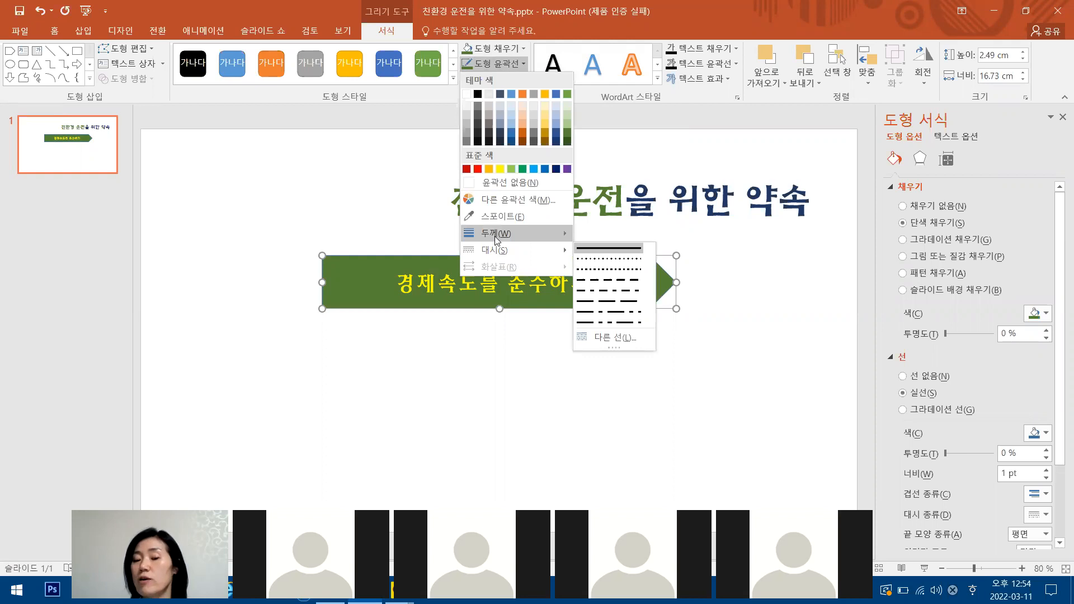
pyautogui.moveTo(494, 236)
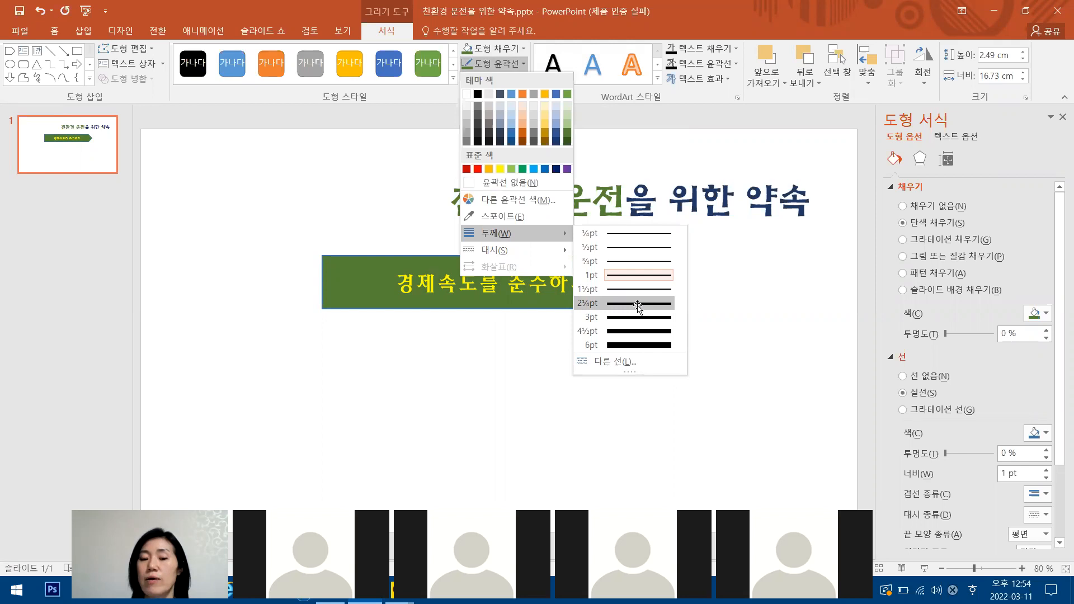
pyautogui.click(637, 305)
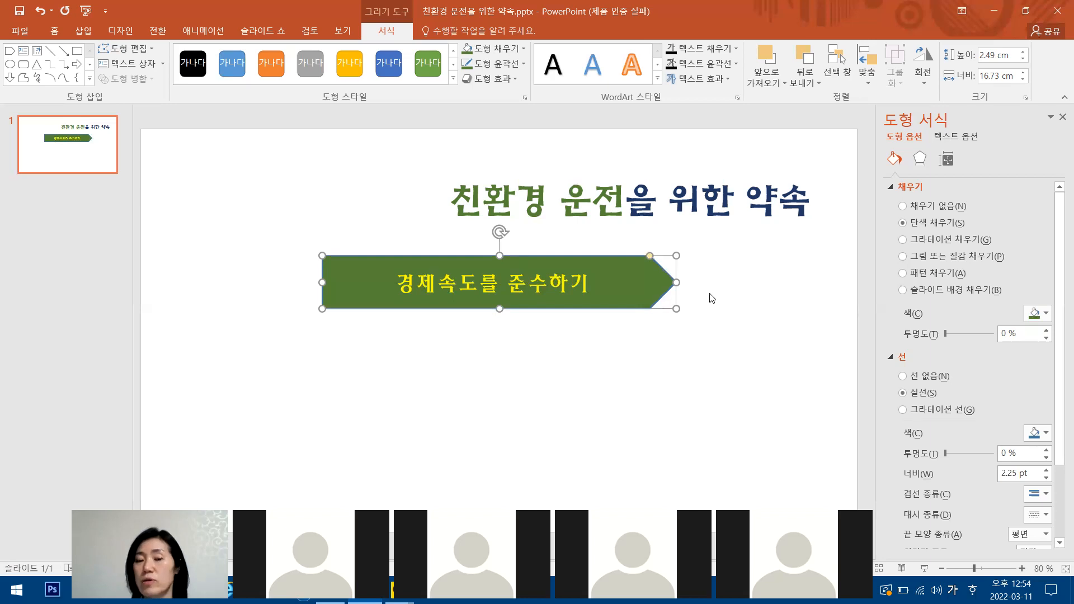
pyautogui.click(525, 65)
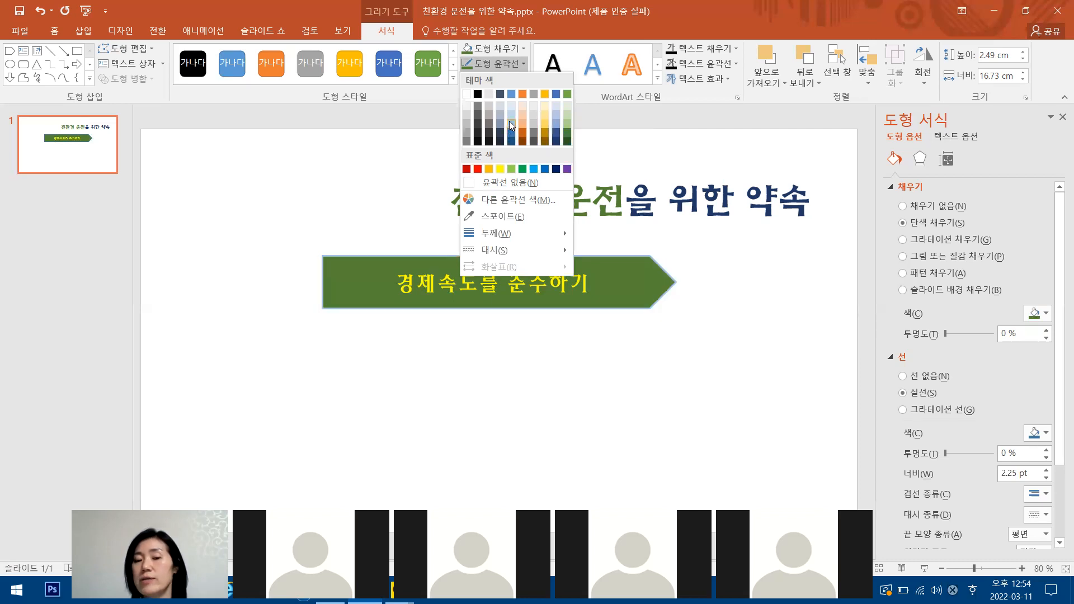
pyautogui.click(467, 170)
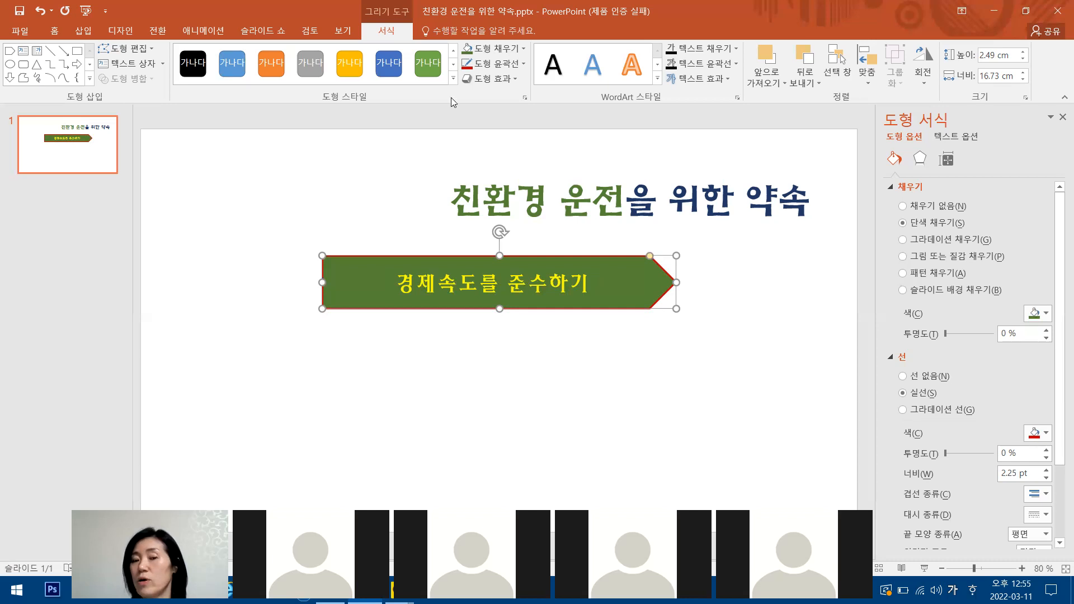
# Apply an outer shadow offset toward the lower left to the arrow shape and deselect it.
pyautogui.click(515, 82)
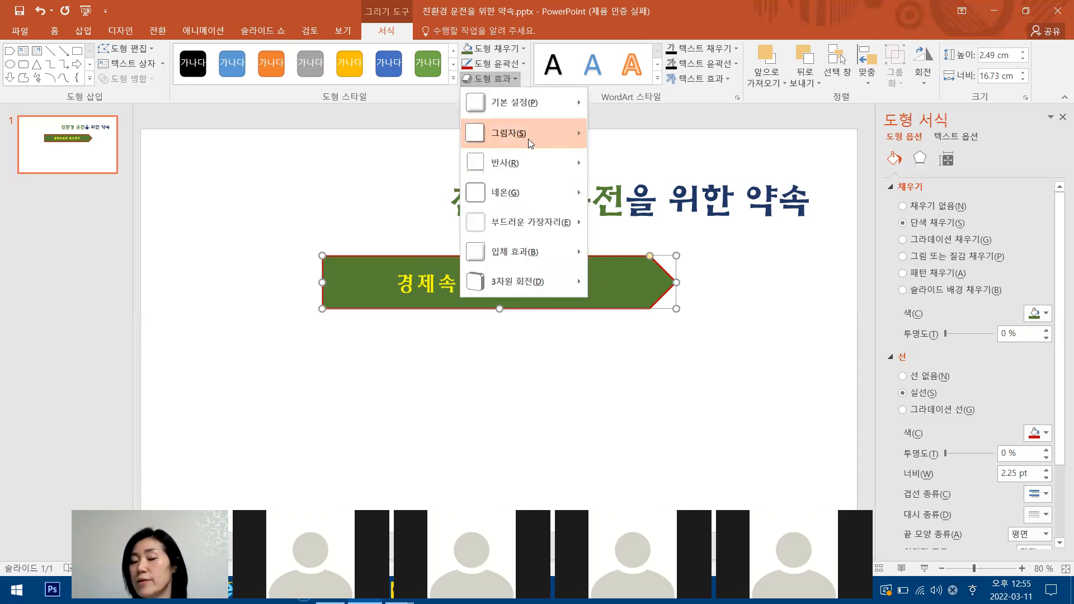
pyautogui.moveTo(528, 138)
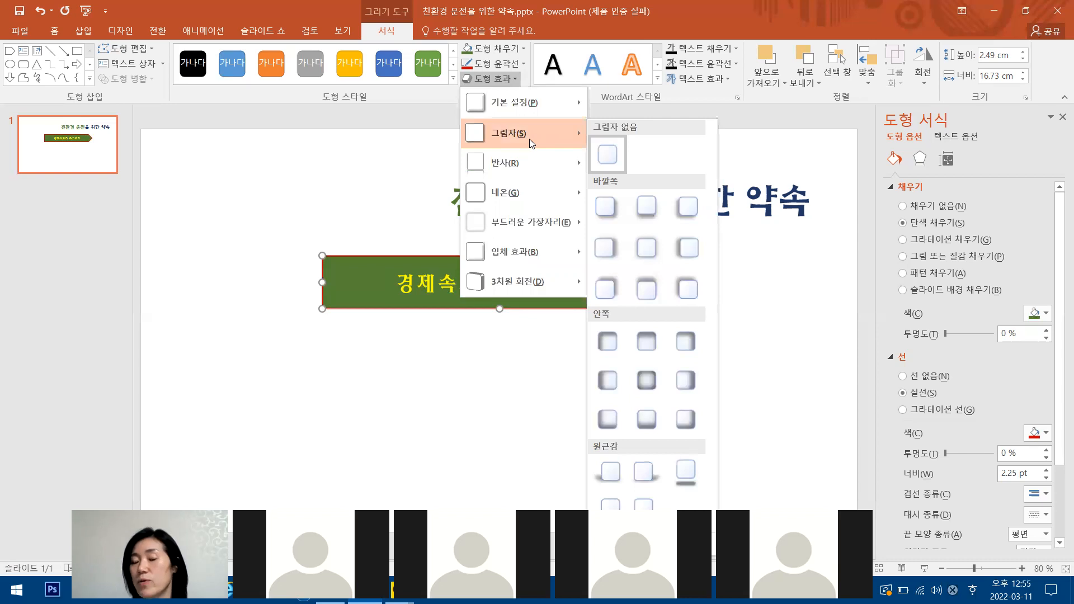
pyautogui.click(687, 215)
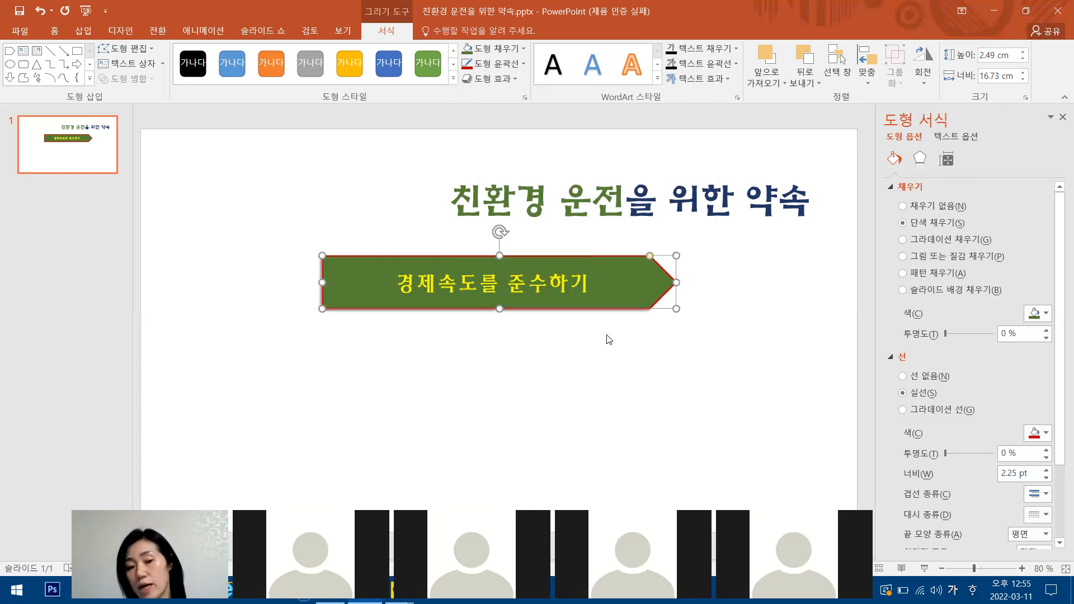
pyautogui.click(456, 316)
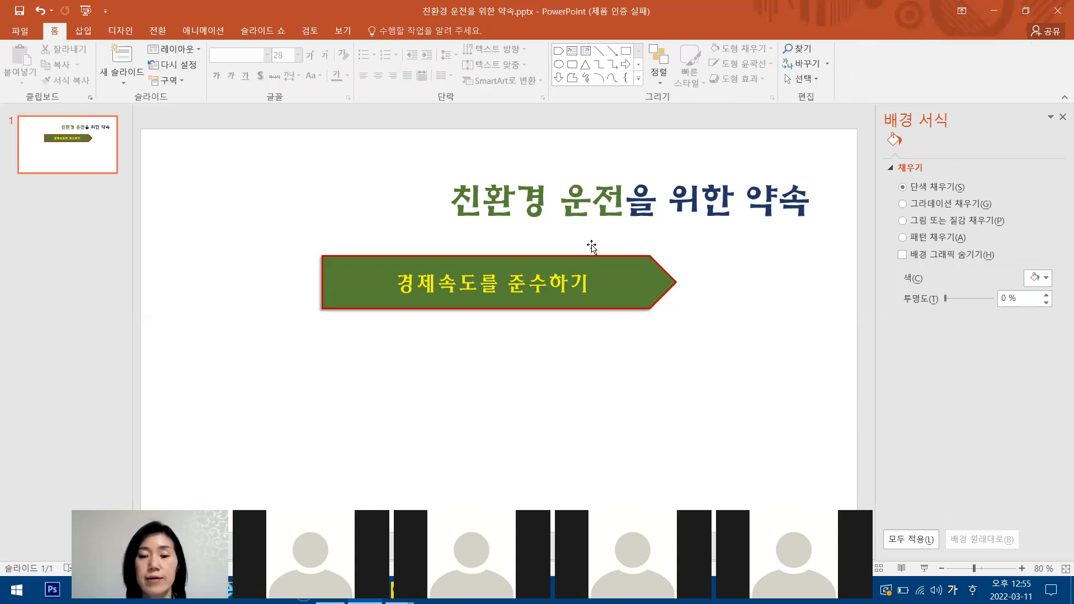
# Reselect the arrow shape and examine its outline and effect options.
pyautogui.click(609, 258)
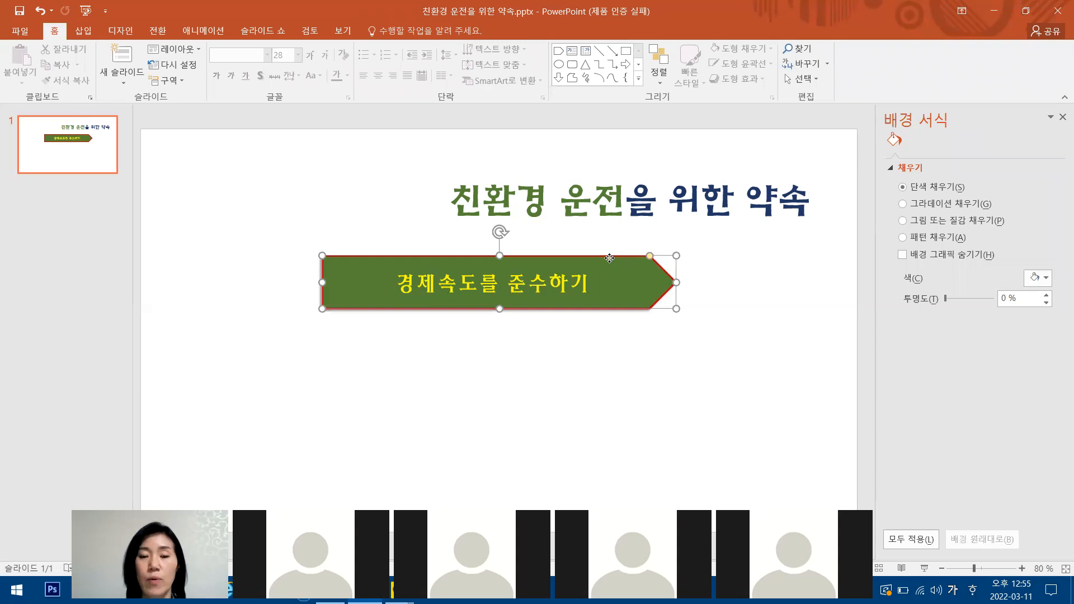
pyautogui.doubleClick(610, 259)
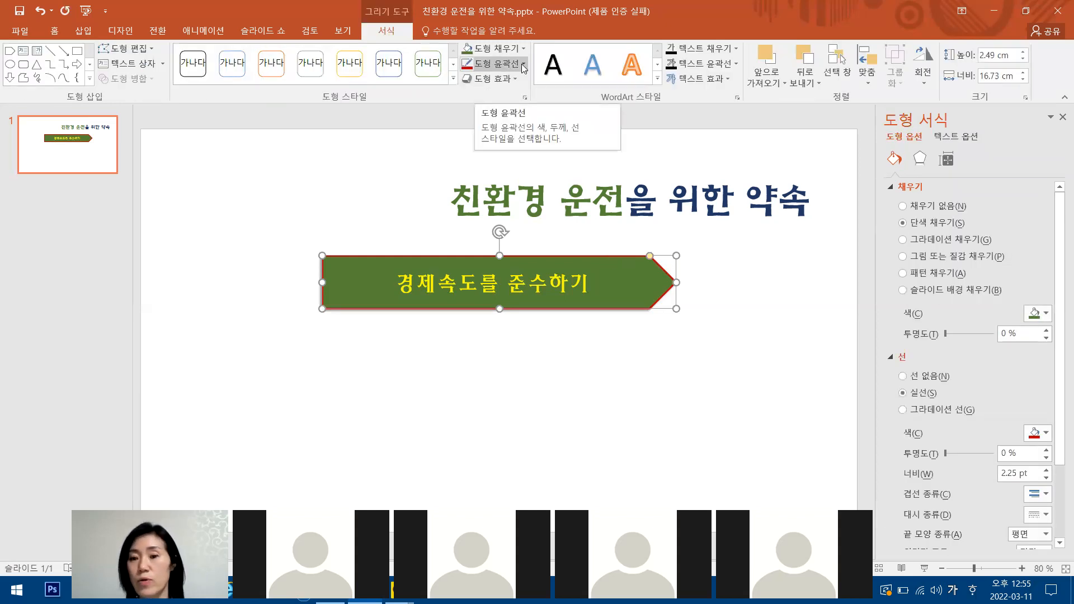
pyautogui.click(523, 66)
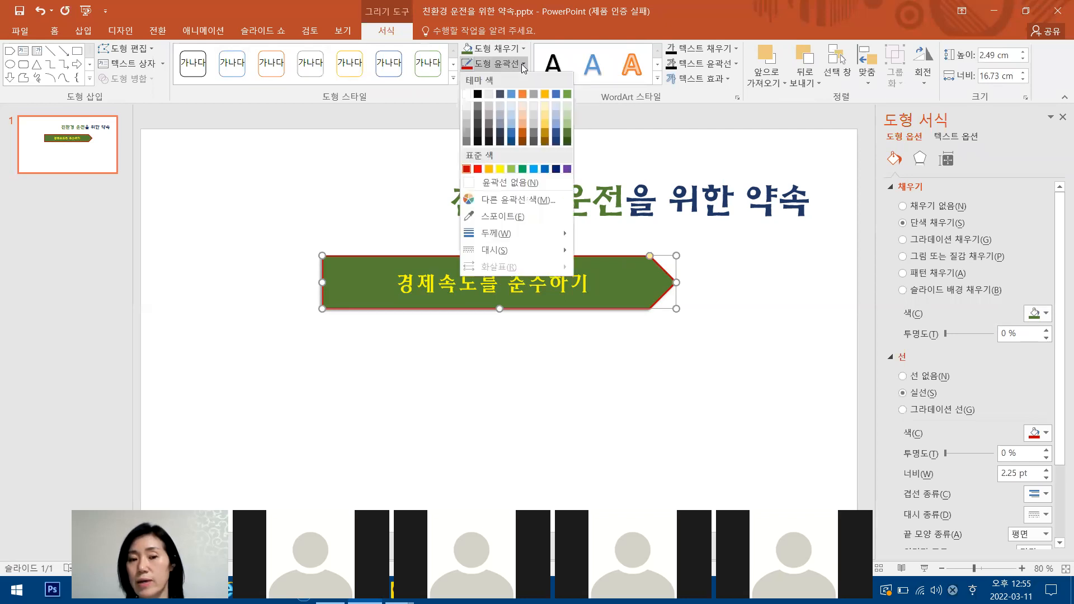
pyautogui.click(404, 165)
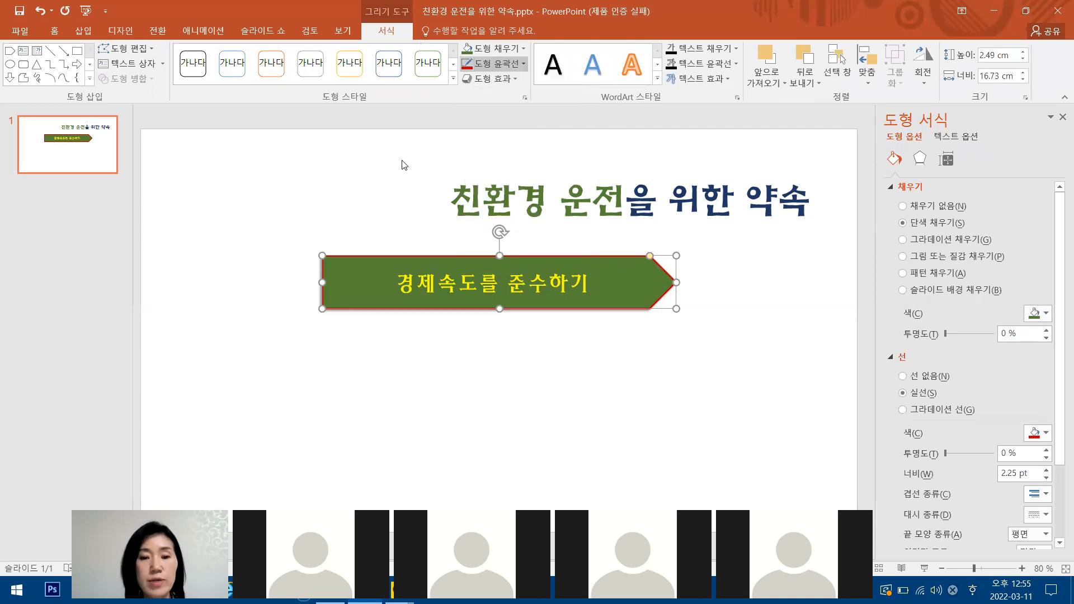
pyautogui.click(625, 256)
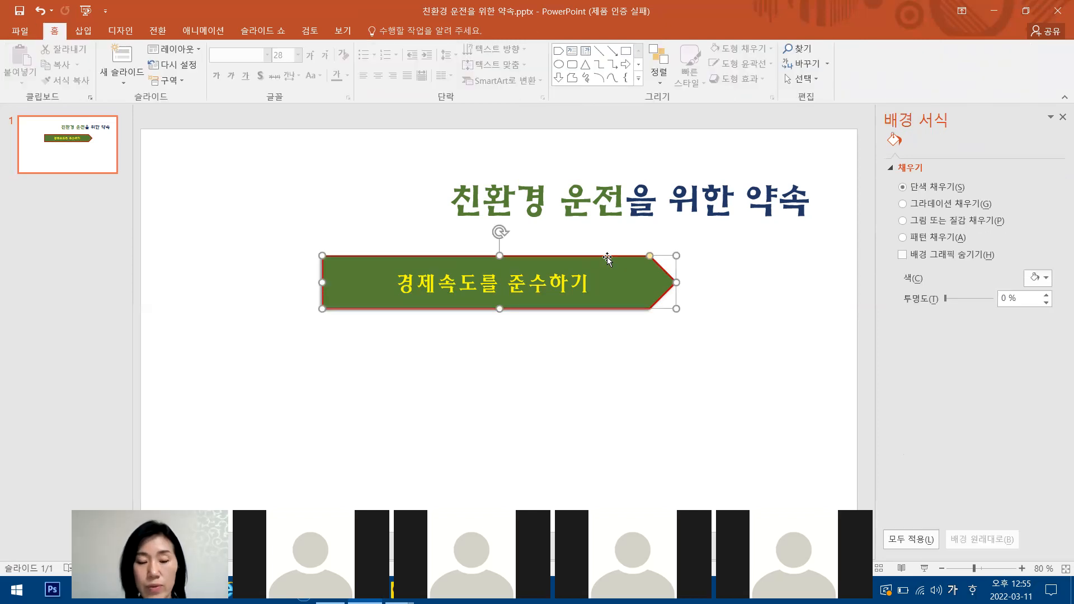
pyautogui.click(606, 258)
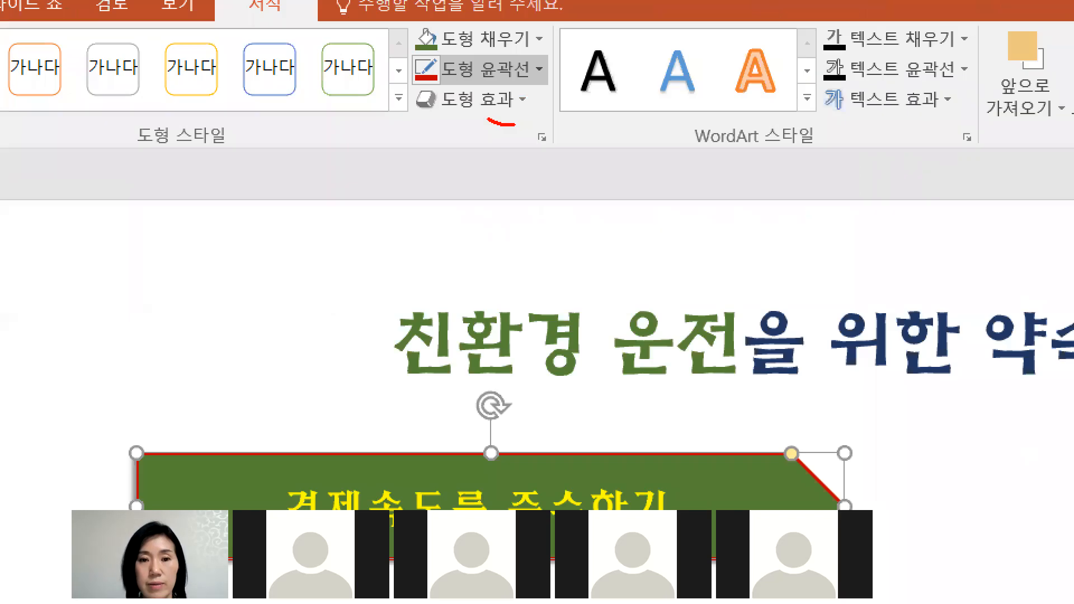
pyautogui.moveTo(487, 119); pyautogui.dragTo(469, 184)
pyautogui.moveTo(405, 83); pyautogui.dragTo(565, 98)
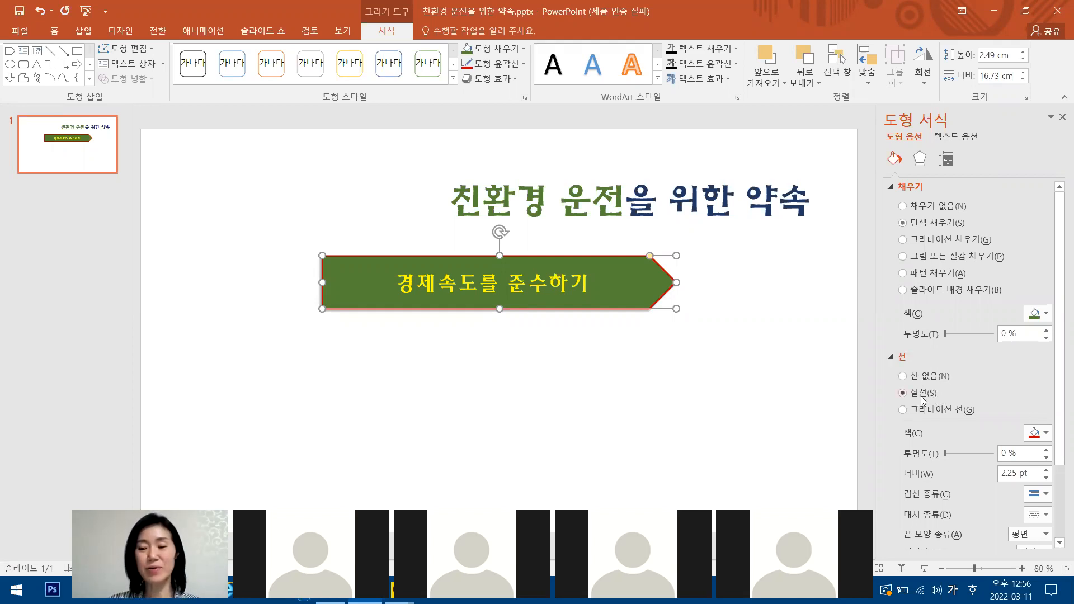
# Change the arrow shape's outline to a light gold theme colour, set its width to 4.25 pt and deselect the shape.
pyautogui.click(1046, 434)
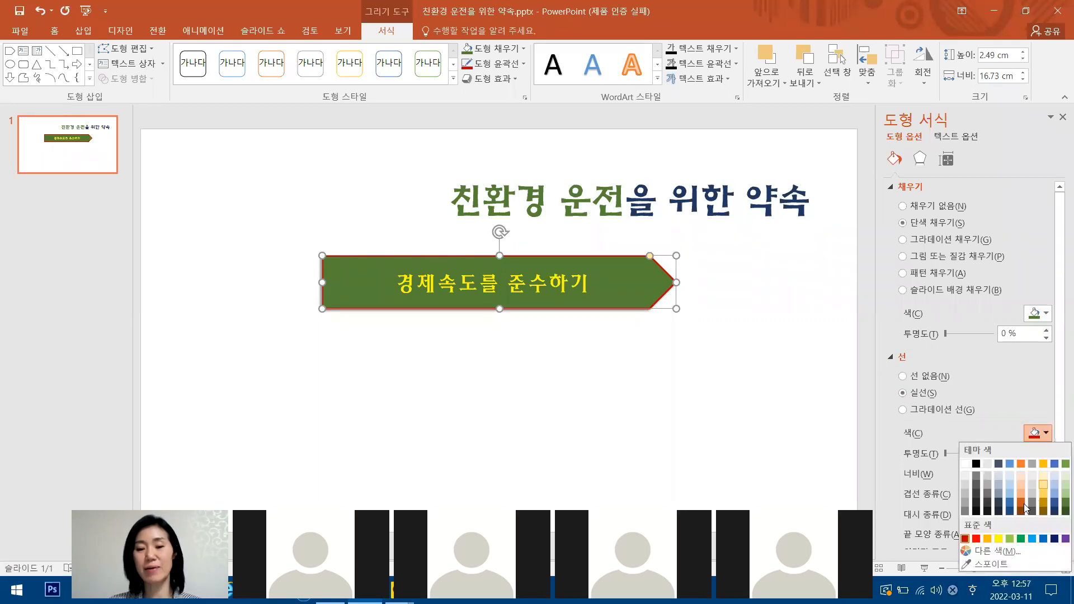
pyautogui.click(1043, 484)
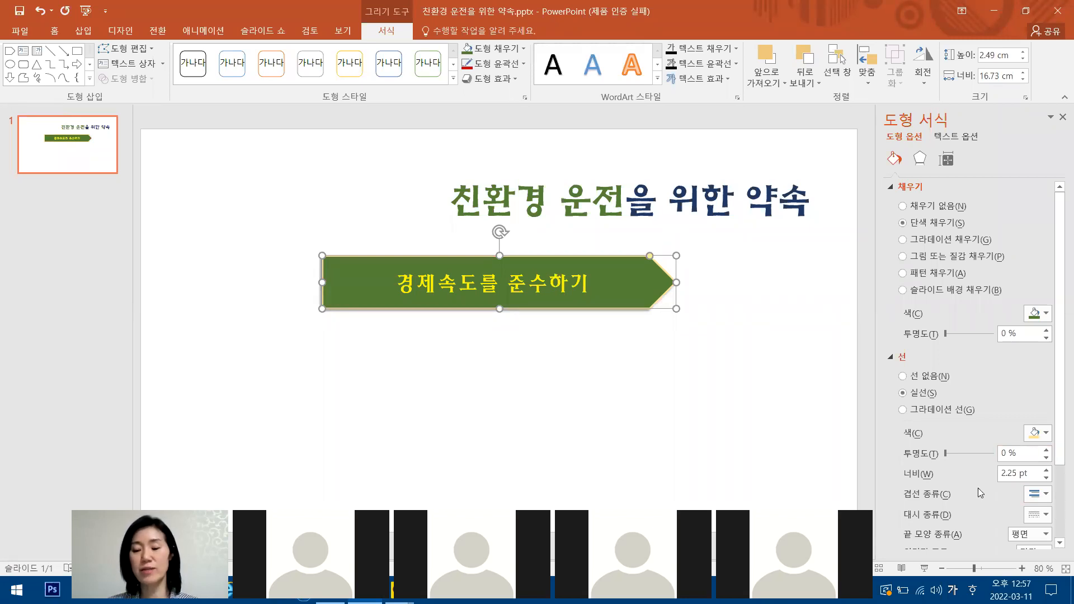
pyautogui.moveTo(1056, 384); pyautogui.dragTo(1057, 387)
pyautogui.scroll(-3, 1052, 469)
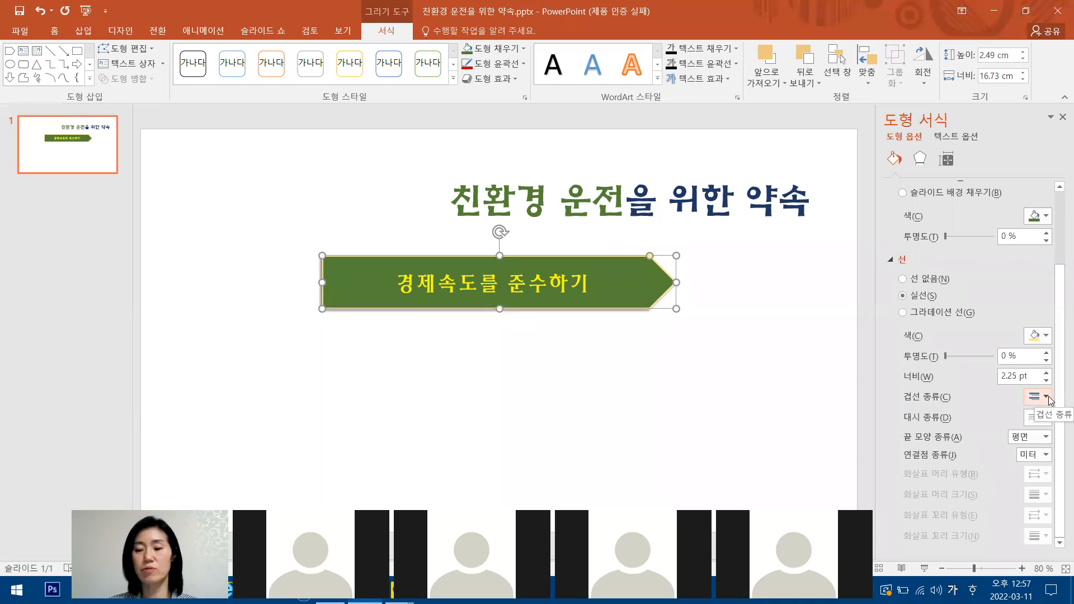
pyautogui.click(1044, 372)
pyautogui.click(1046, 372)
pyautogui.click(1046, 373)
pyautogui.click(1046, 372)
pyautogui.click(1045, 372)
pyautogui.click(1045, 372)
pyautogui.click(1045, 372)
pyautogui.click(1046, 372)
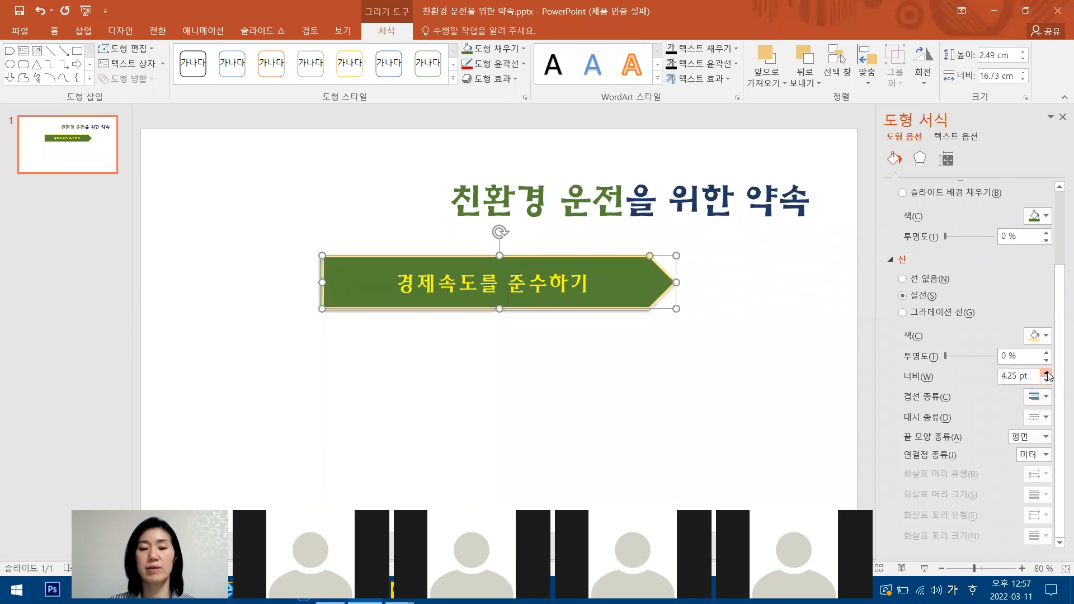
pyautogui.click(1046, 381)
pyautogui.click(1045, 373)
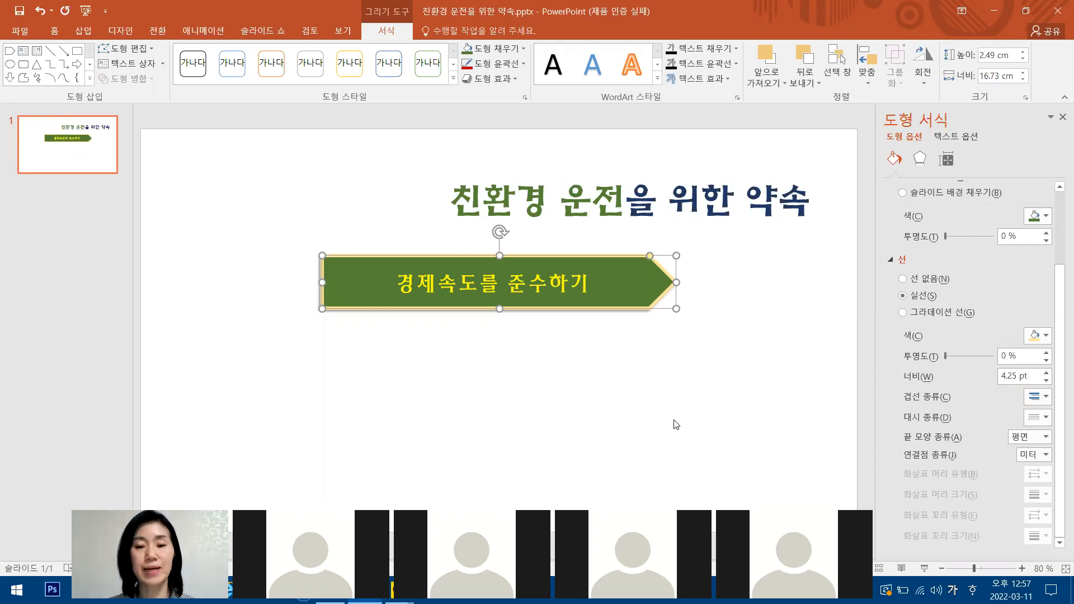
pyautogui.click(720, 335)
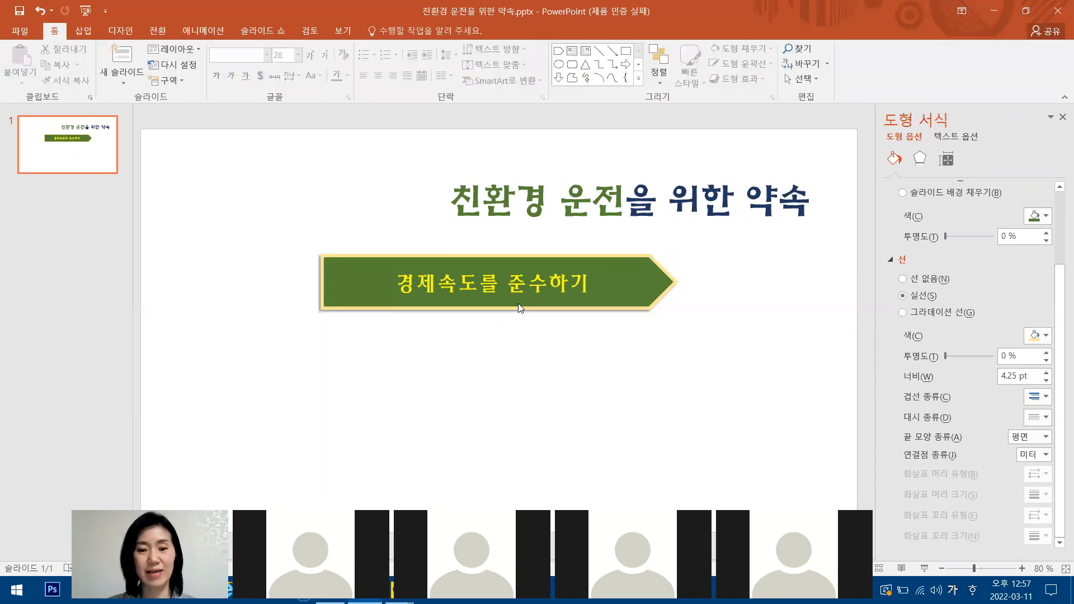
pyautogui.doubleClick(612, 258)
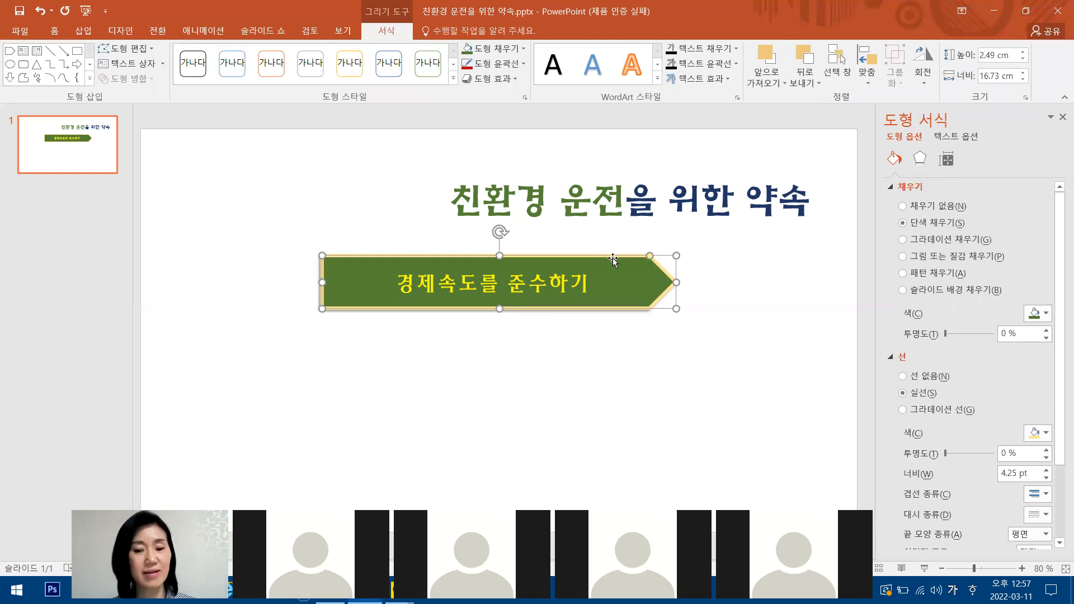
pyautogui.click(634, 374)
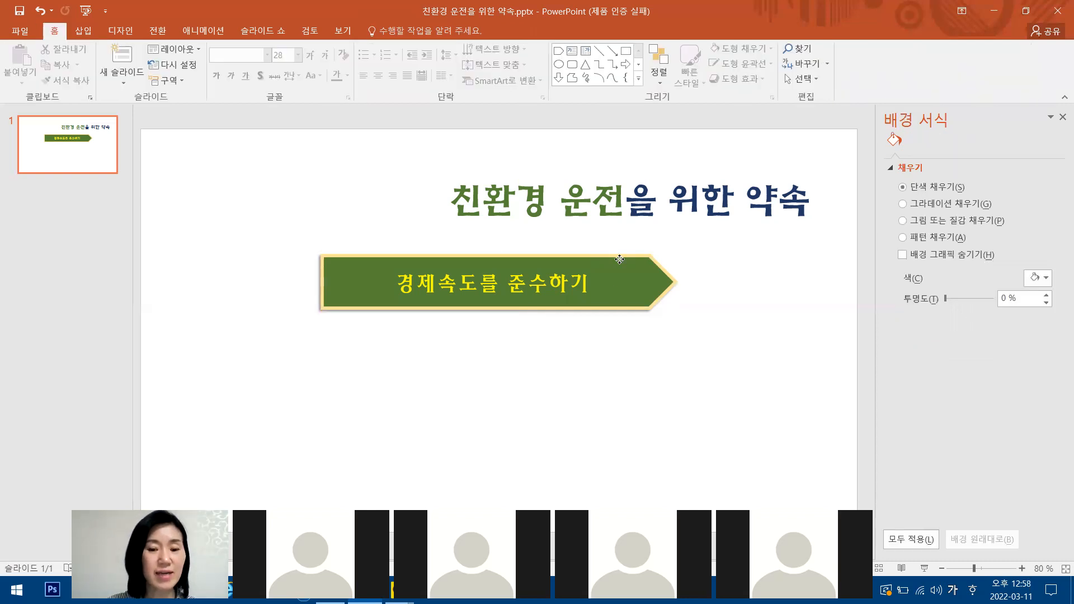
pyautogui.click(619, 259)
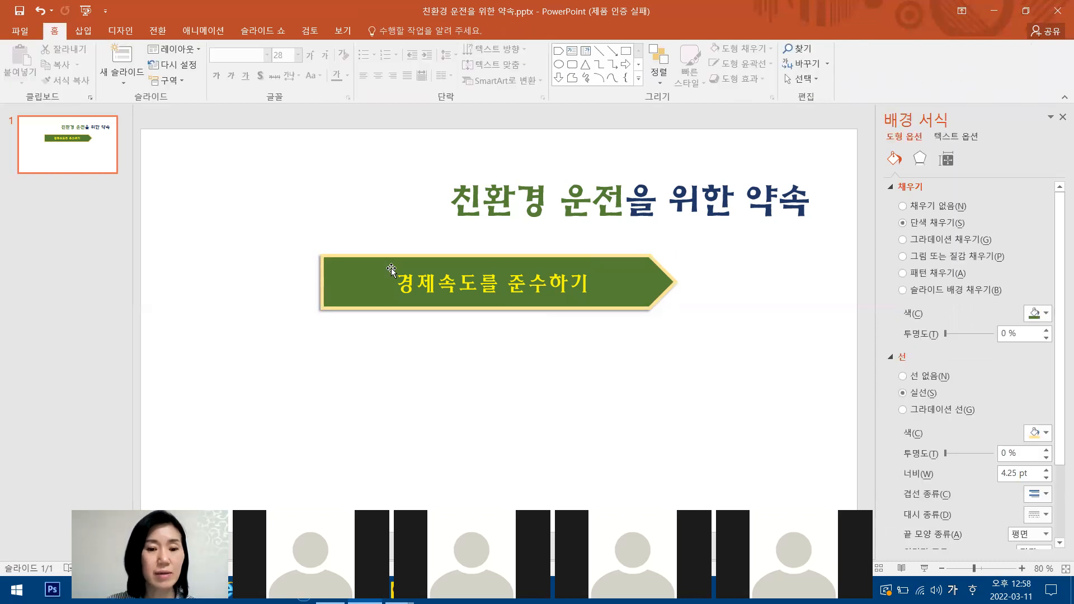
pyautogui.hotkey('ctrl', '1')
pyautogui.click(507, 288)
pyautogui.moveTo(342, 173)
pyautogui.mouseDown()
pyautogui.moveTo(12, 245)
pyautogui.moveTo(360, 162)
pyautogui.moveTo(279, 161)
pyautogui.mouseUp()
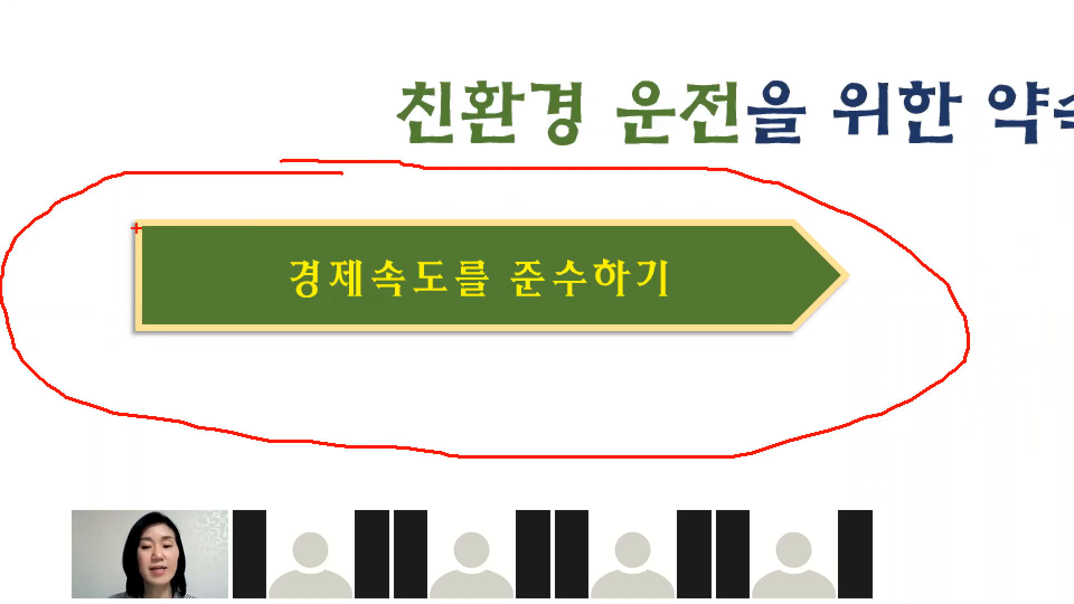
pyautogui.moveTo(676, 219)
pyautogui.mouseDown()
pyautogui.moveTo(694, 241)
pyautogui.moveTo(733, 203)
pyautogui.mouseUp()
pyautogui.press('Escape')
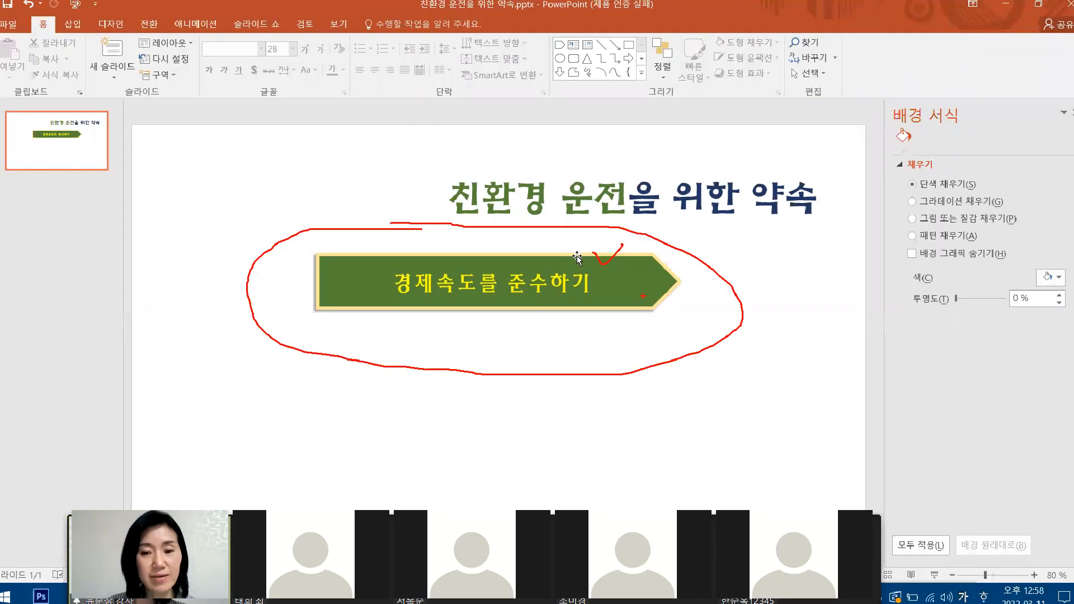
# Select the arrow shape as a whole and examine its font, font size and text colour settings.
pyautogui.click(615, 255)
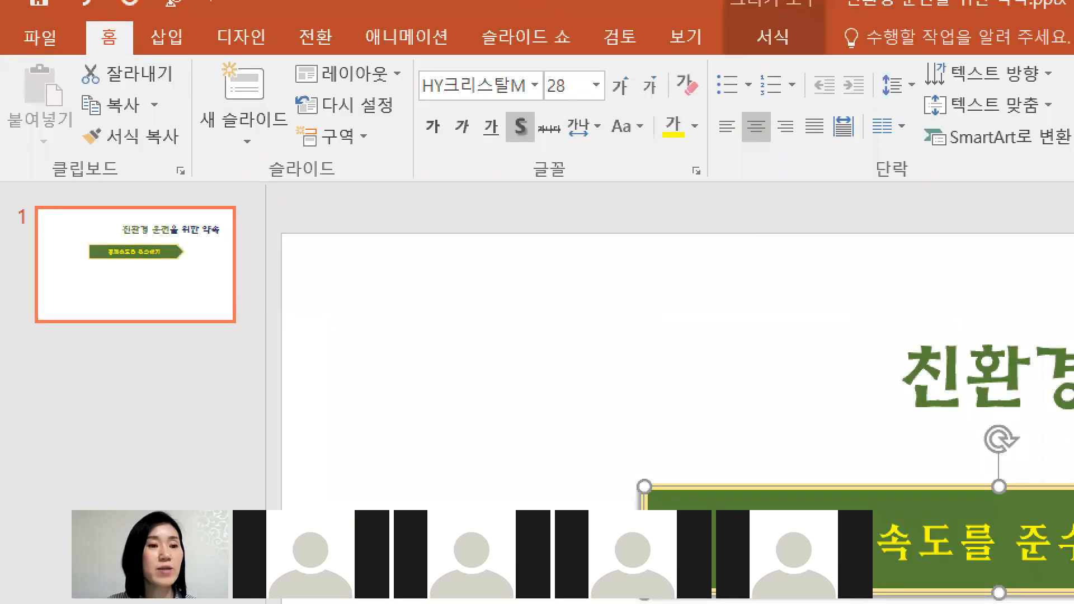
pyautogui.moveTo(40, 16)
pyautogui.mouseDown()
pyautogui.moveTo(62, 40)
pyautogui.moveTo(149, 1)
pyautogui.mouseUp()
pyautogui.moveTo(550, 155); pyautogui.dragTo(567, 195)
pyautogui.moveTo(550, 156); pyautogui.dragTo(567, 193)
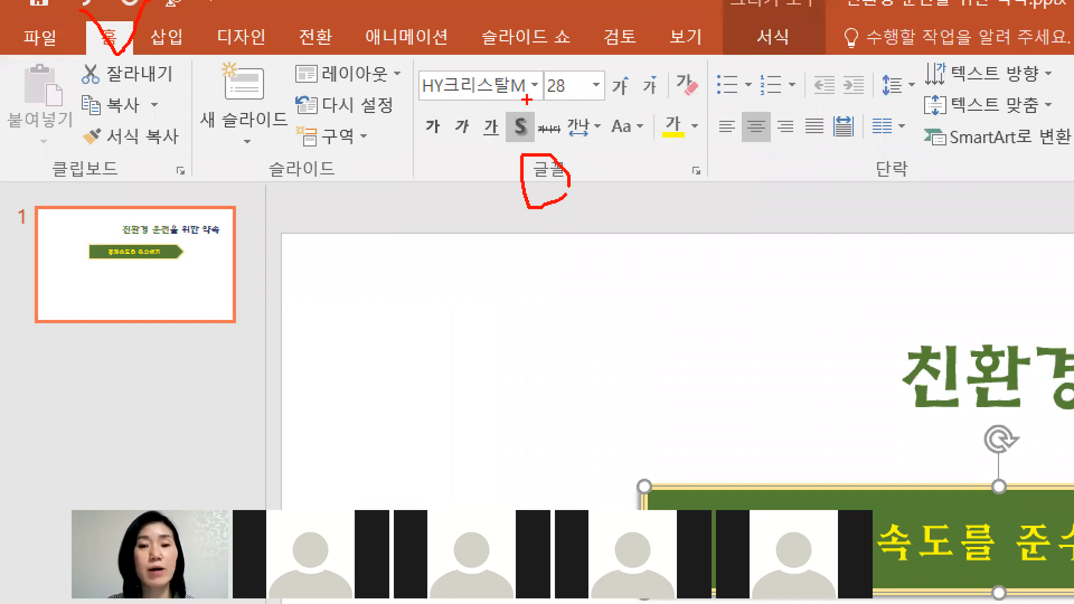
pyautogui.moveTo(526, 99); pyautogui.dragTo(505, 104)
pyautogui.moveTo(610, 56); pyautogui.dragTo(615, 116)
pyautogui.moveTo(609, 56); pyautogui.dragTo(615, 114)
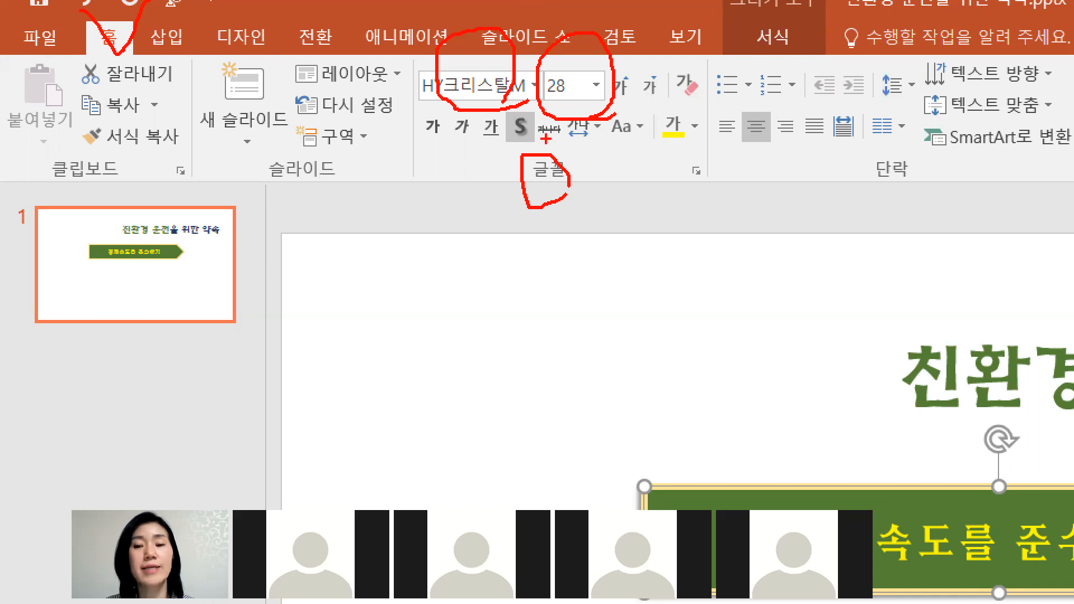
pyautogui.moveTo(663, 162)
pyautogui.mouseDown()
pyautogui.moveTo(720, 161)
pyautogui.moveTo(709, 150)
pyautogui.mouseUp()
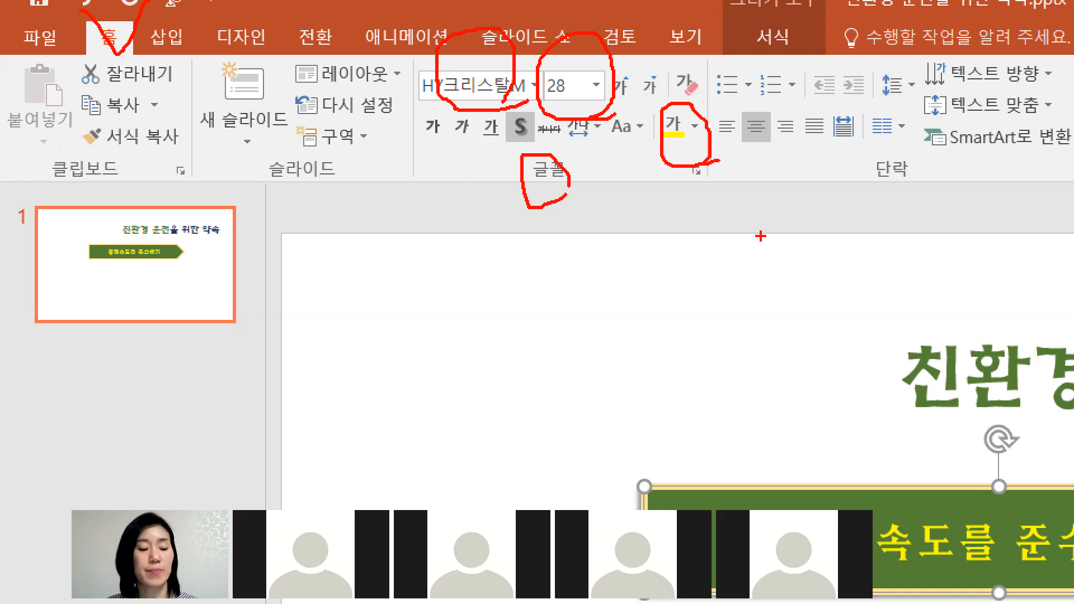
pyautogui.press('Escape')
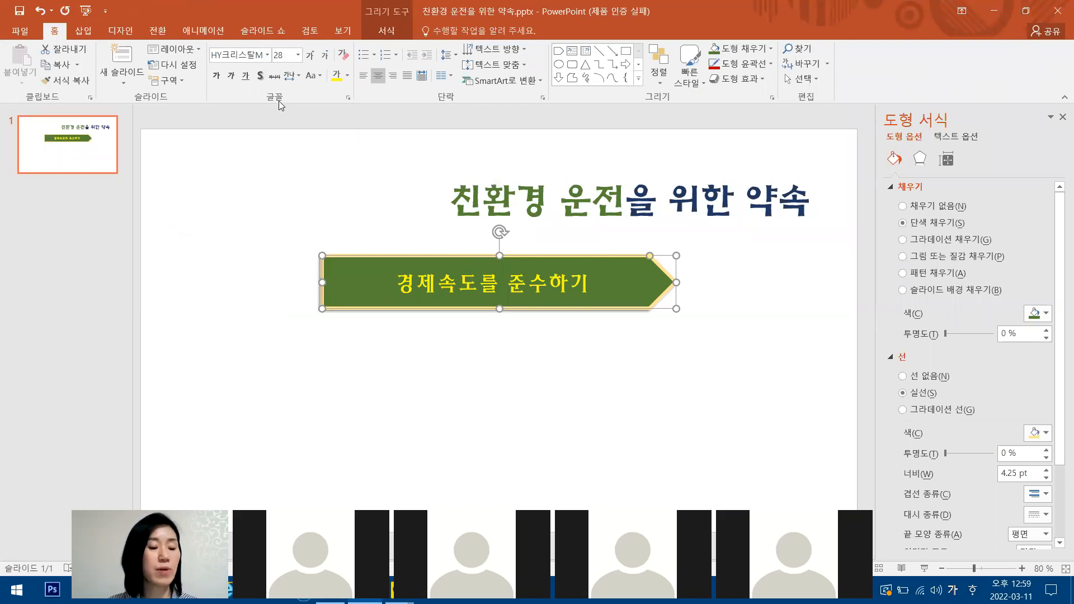
pyautogui.hotkey('ctrl', '1')
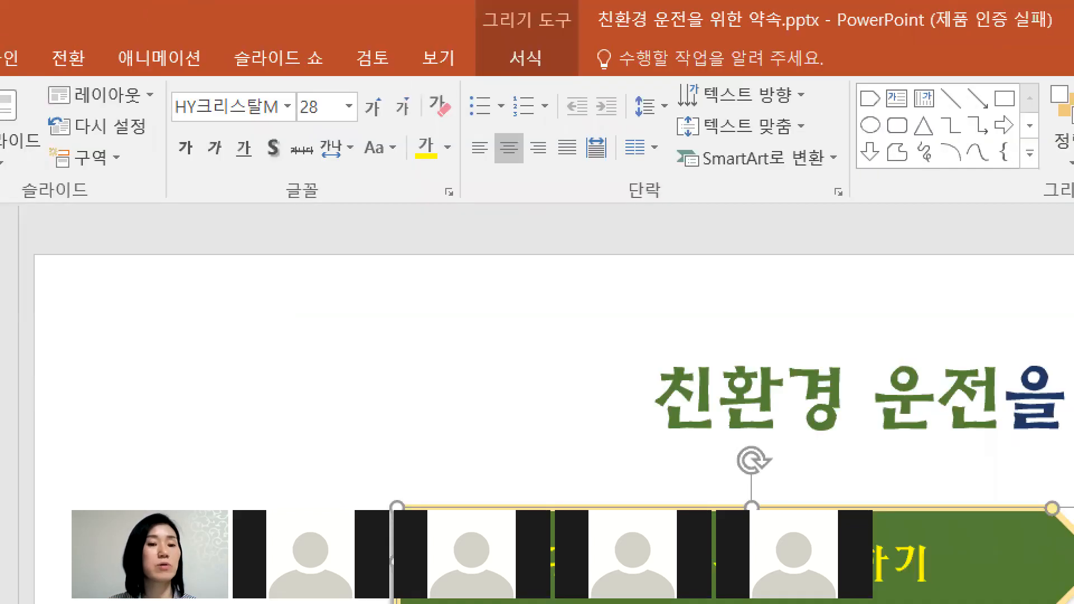
pyautogui.moveTo(300, 163)
pyautogui.mouseDown()
pyautogui.moveTo(309, 223)
pyautogui.moveTo(336, 222)
pyautogui.moveTo(296, 231)
pyautogui.mouseUp()
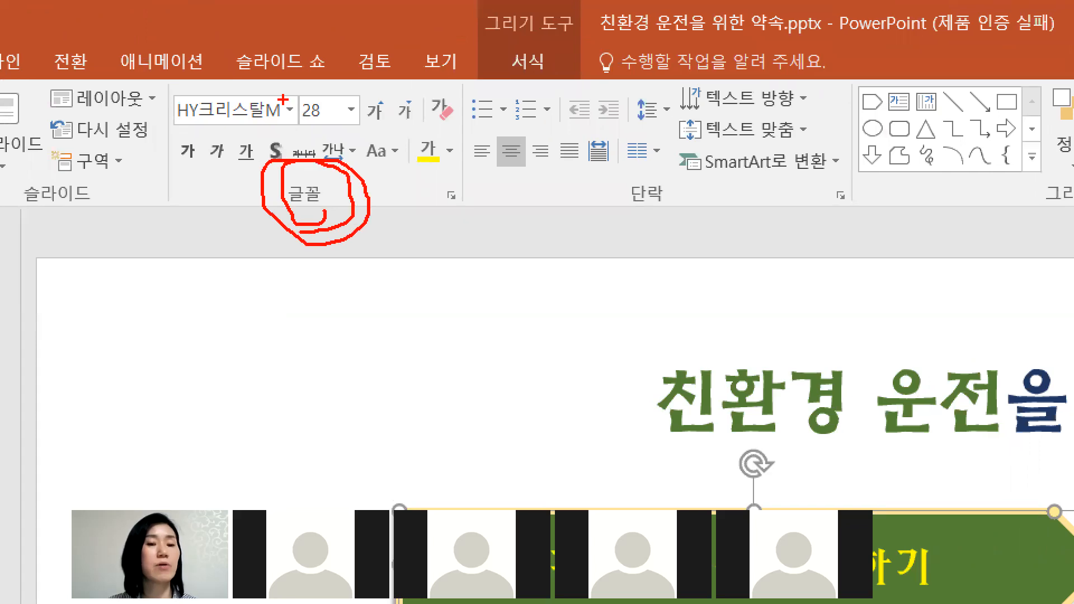
pyautogui.moveTo(277, 93); pyautogui.dragTo(318, 68)
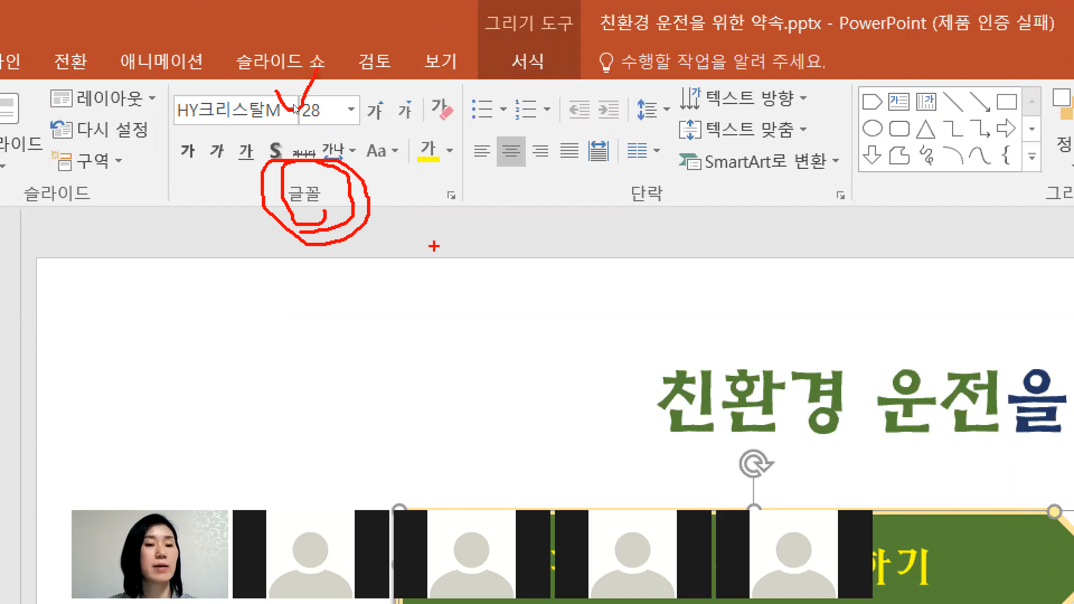
pyautogui.press('Escape')
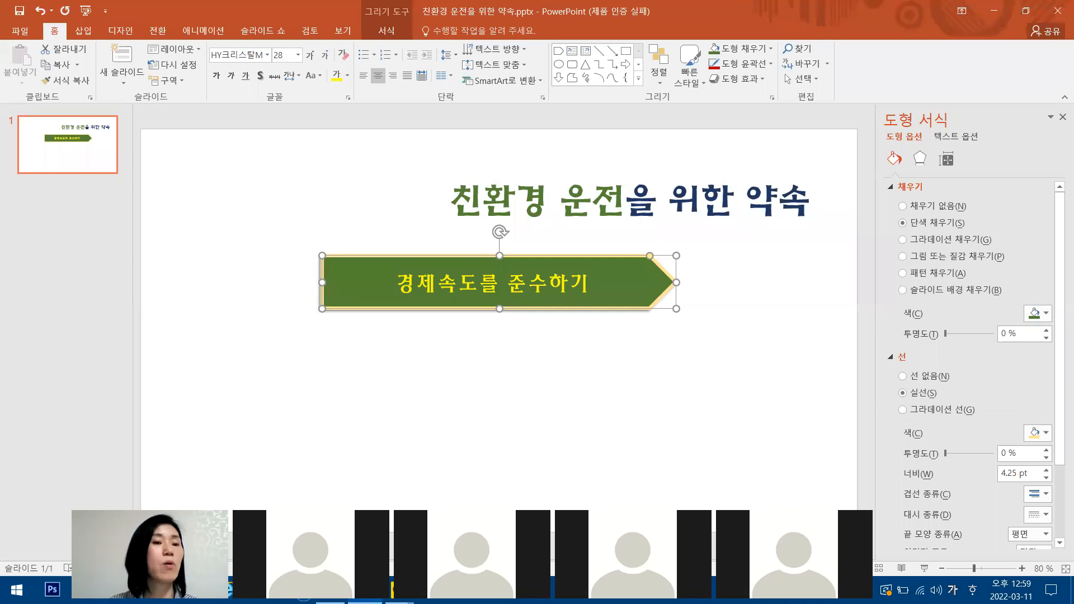
pyautogui.hotkey('ctrl', '1')
pyautogui.moveTo(53, 29)
pyautogui.mouseDown()
pyautogui.moveTo(84, 49)
pyautogui.moveTo(143, 9)
pyautogui.mouseUp()
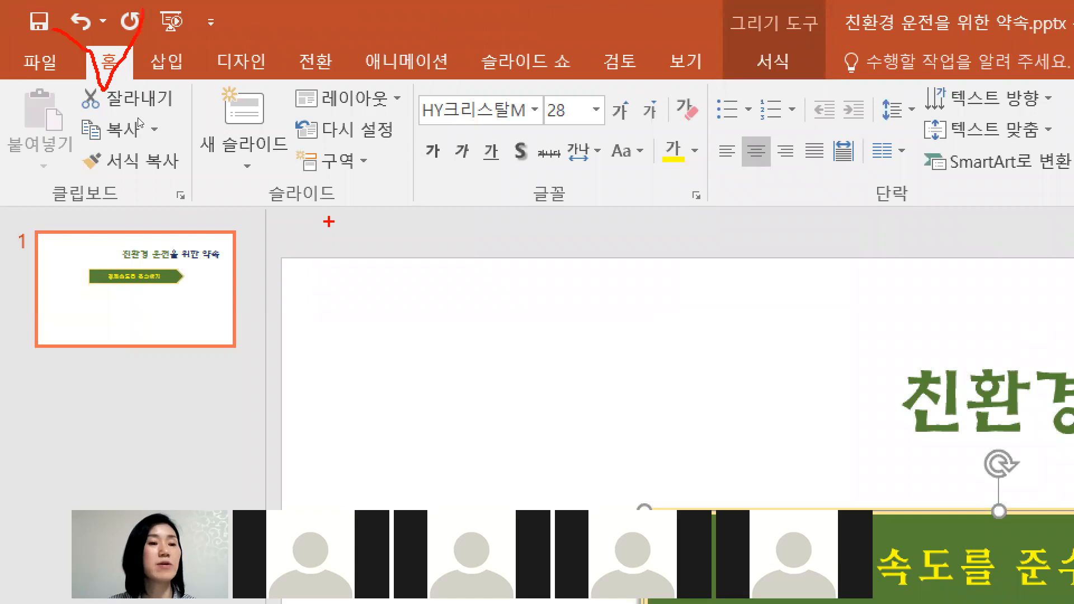
pyautogui.press('Escape')
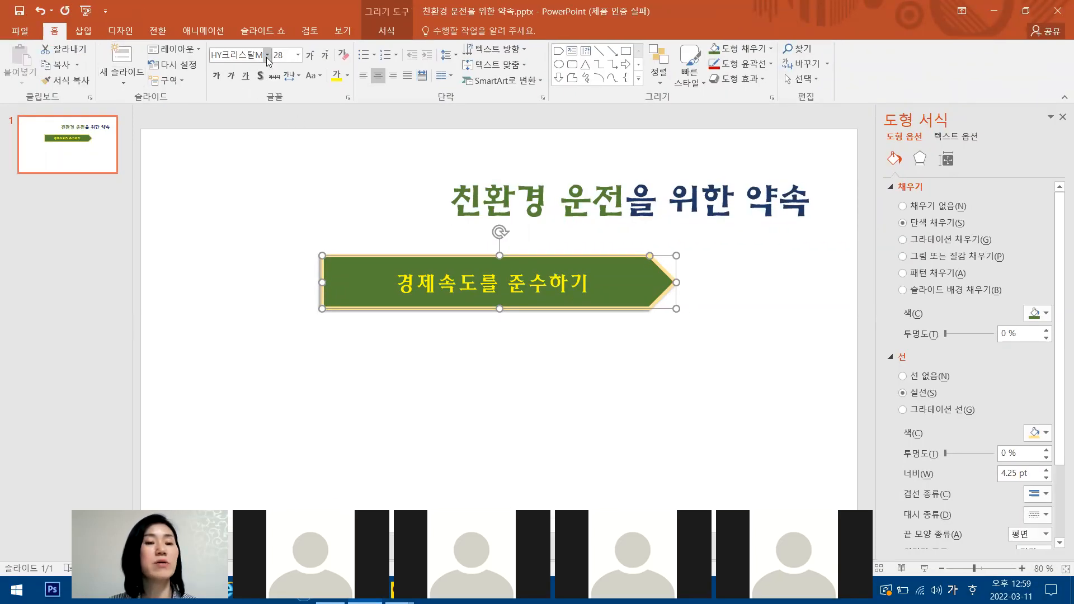
# Set the arrow shape's text to the HY산B font at size 28.
pyautogui.click(267, 55)
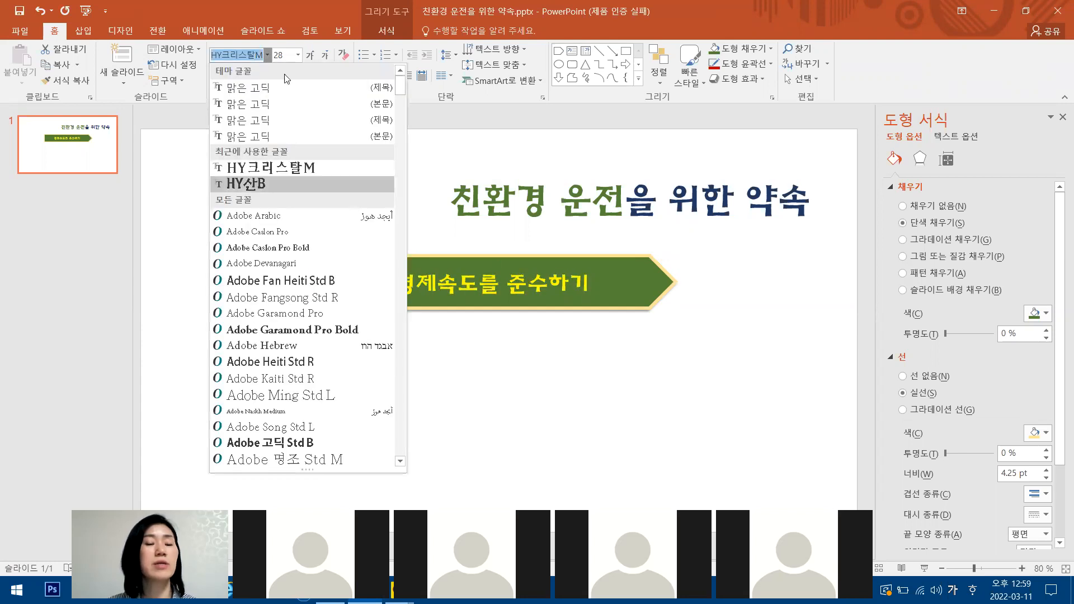
pyautogui.click(252, 184)
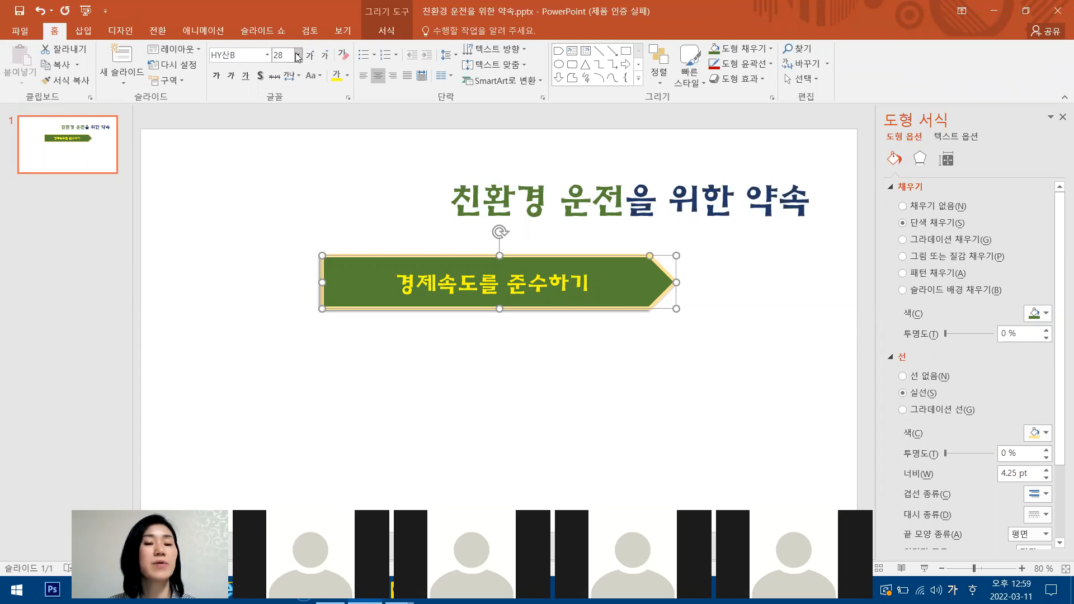
pyautogui.click(297, 56)
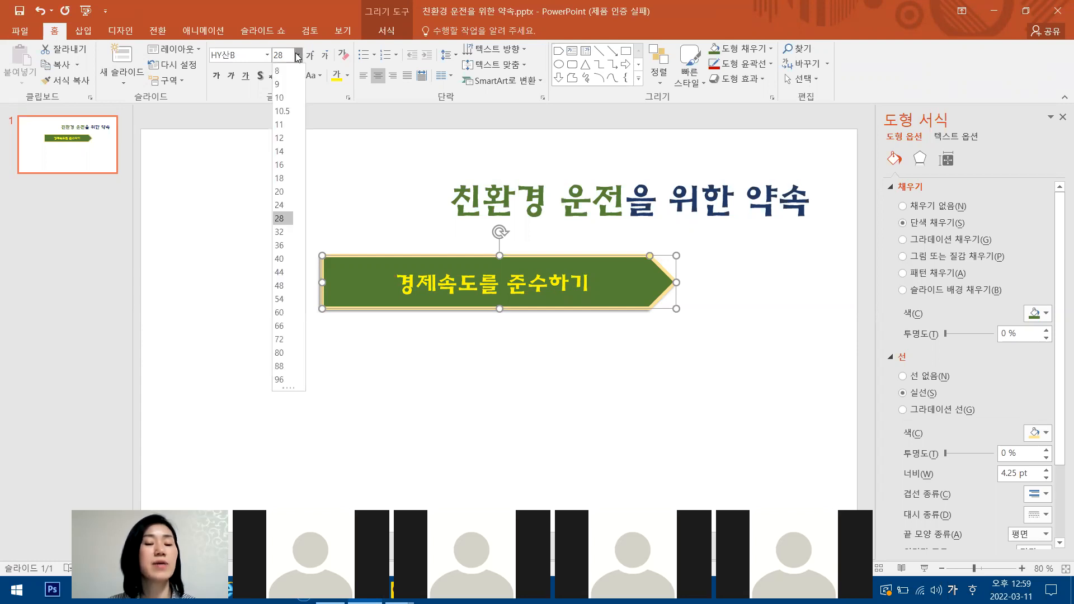
pyautogui.click(283, 218)
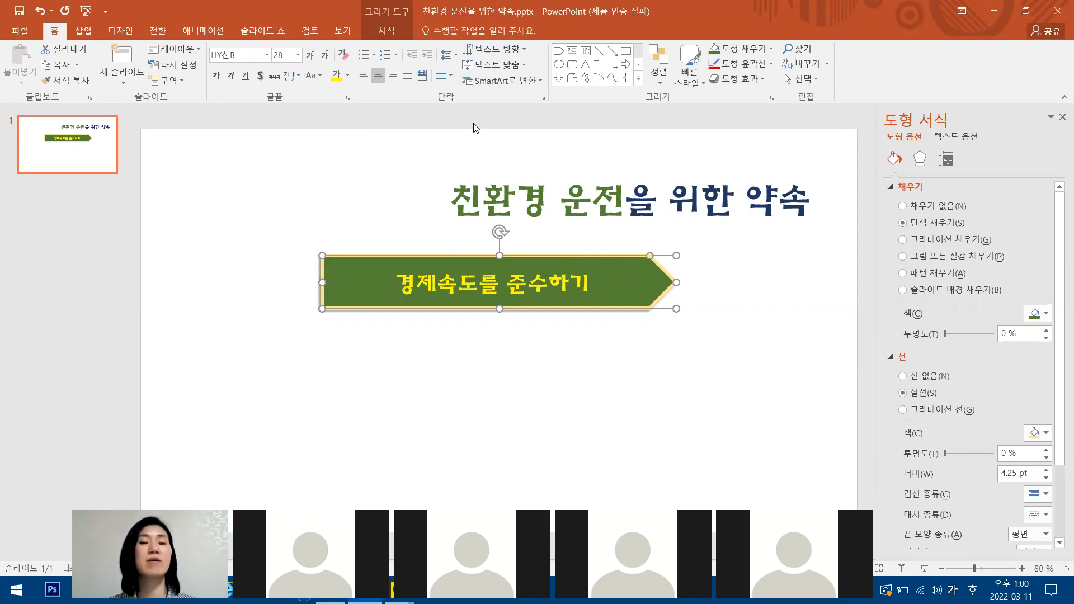
# Try a dark blue theme fill on the arrow shape and return the fill to dark green.
pyautogui.click(389, 35)
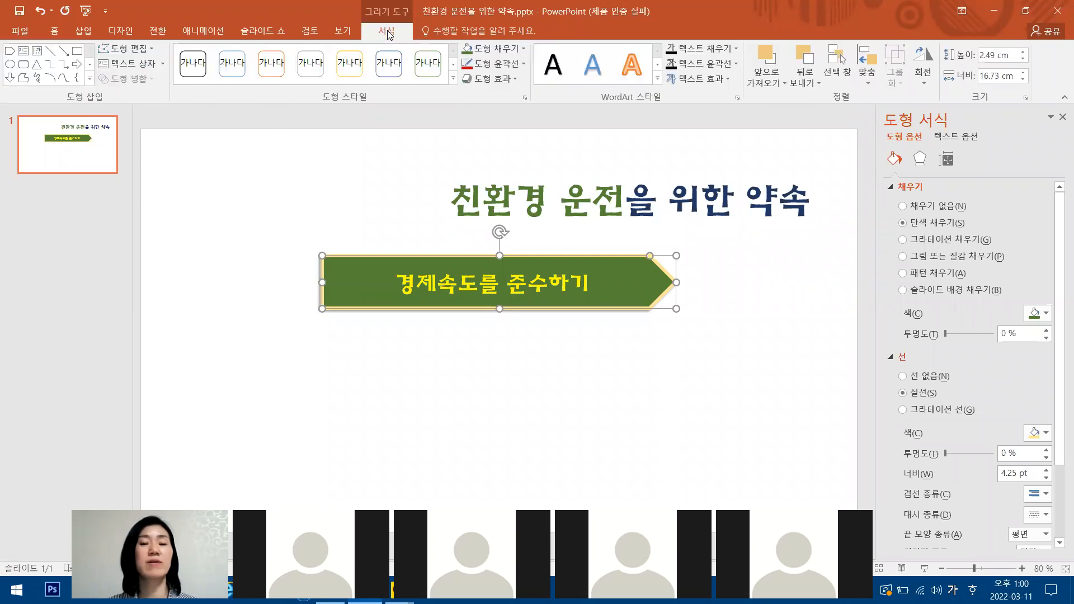
pyautogui.click(521, 49)
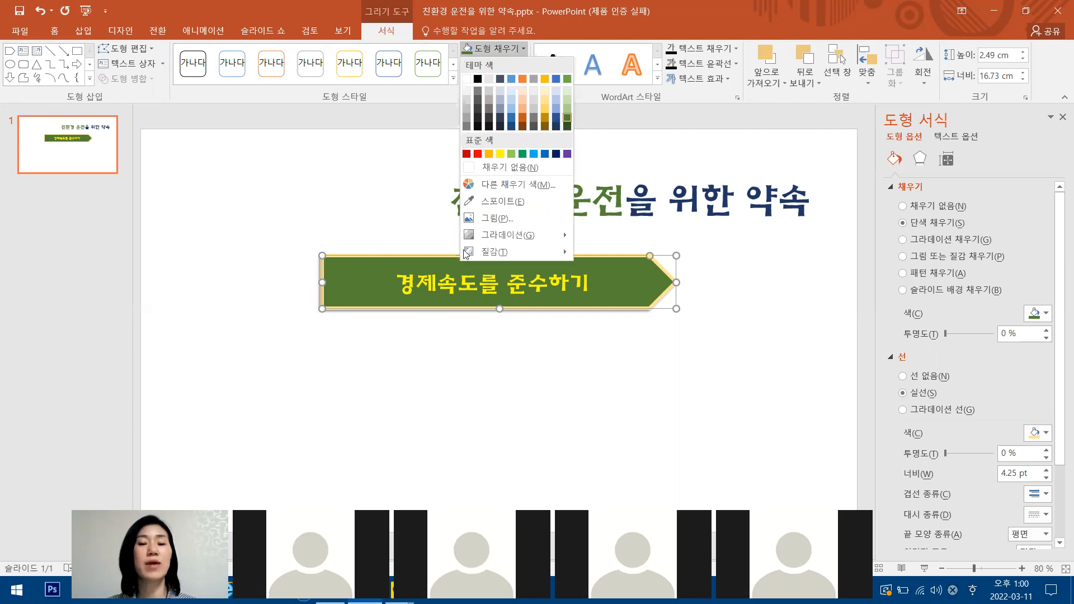
pyautogui.click(556, 118)
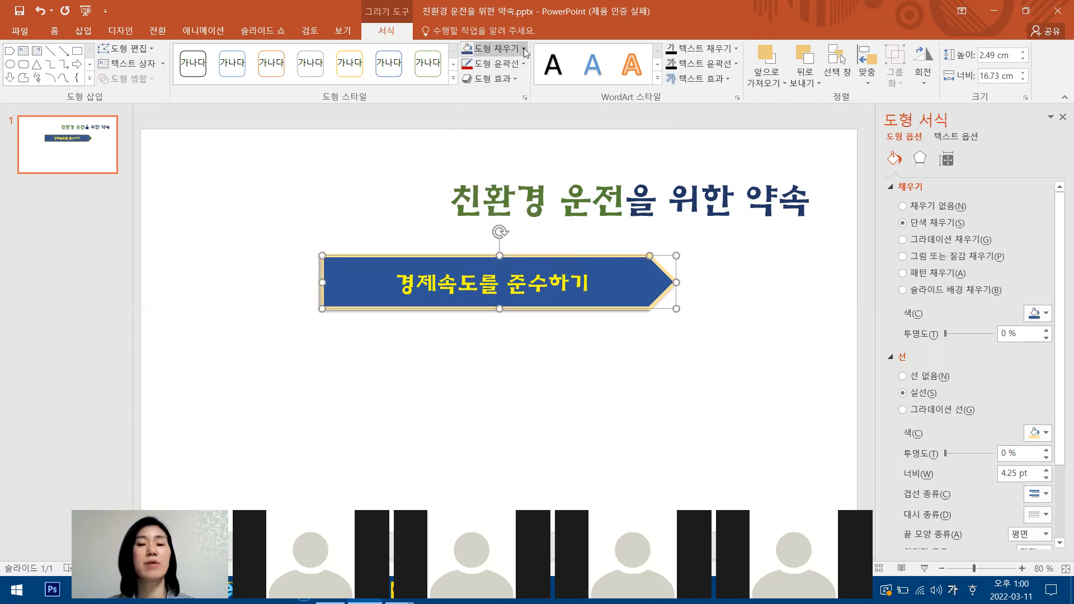
pyautogui.click(523, 48)
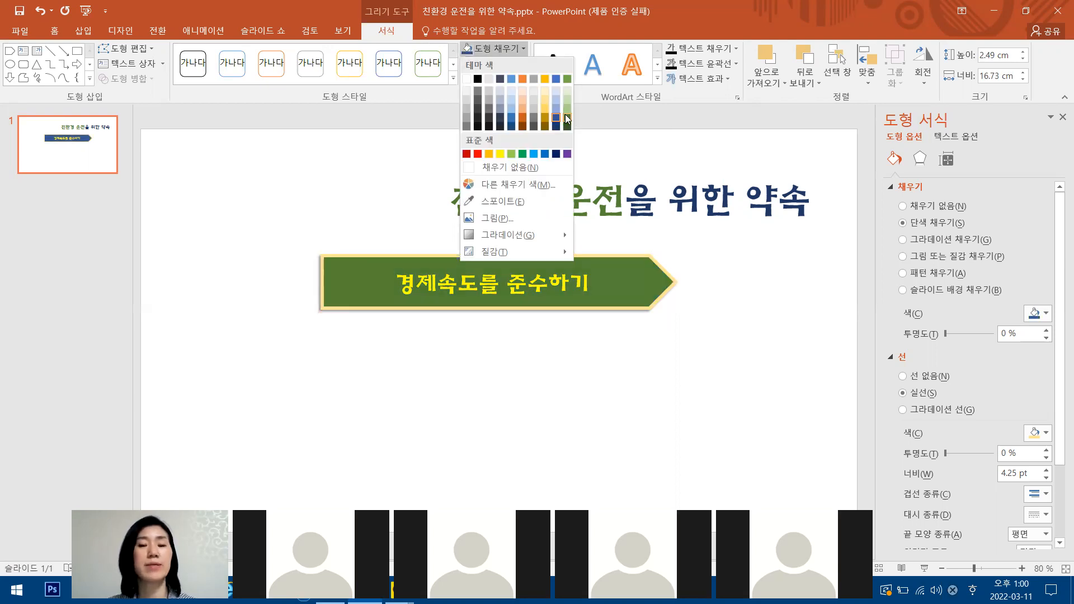
pyautogui.click(565, 117)
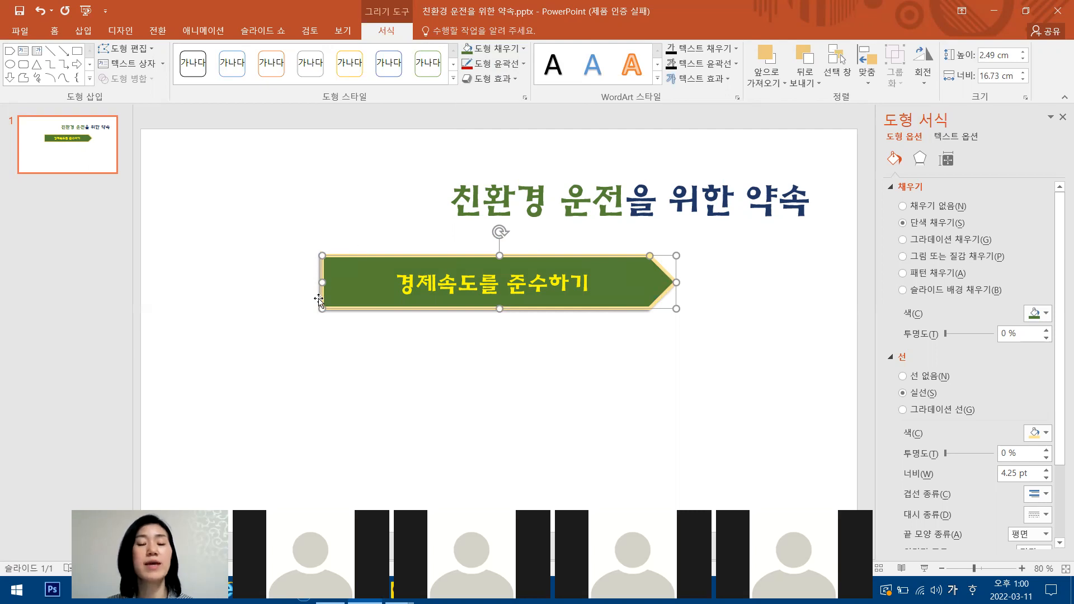
# Change the arrow shape's outline to a dark blue theme colour and set its width to 2¼ pt.
pyautogui.click(528, 65)
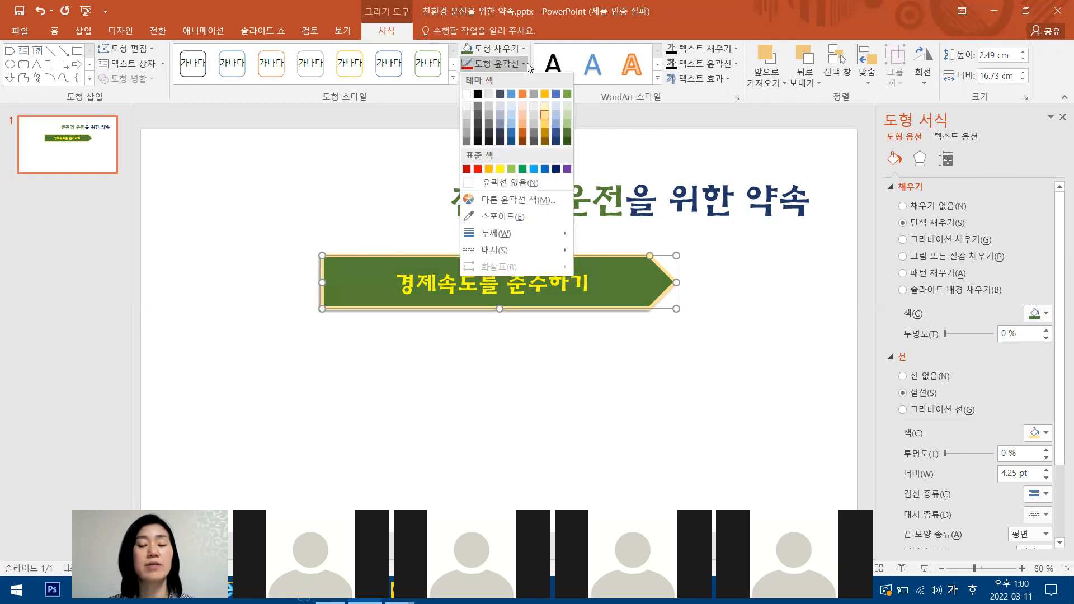
pyautogui.click(556, 134)
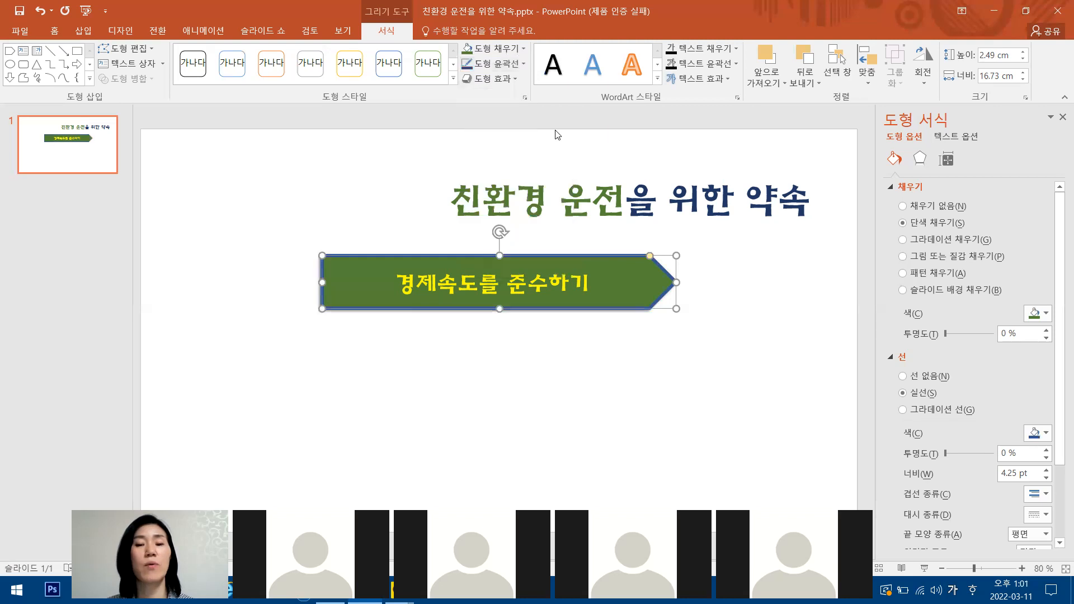
pyautogui.click(523, 65)
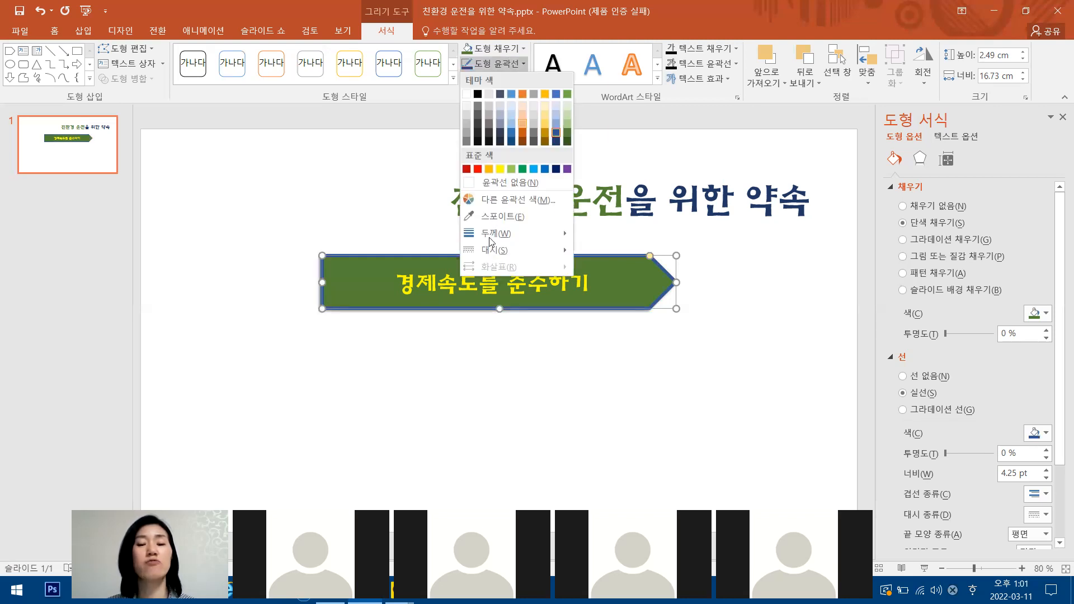
pyautogui.moveTo(491, 238)
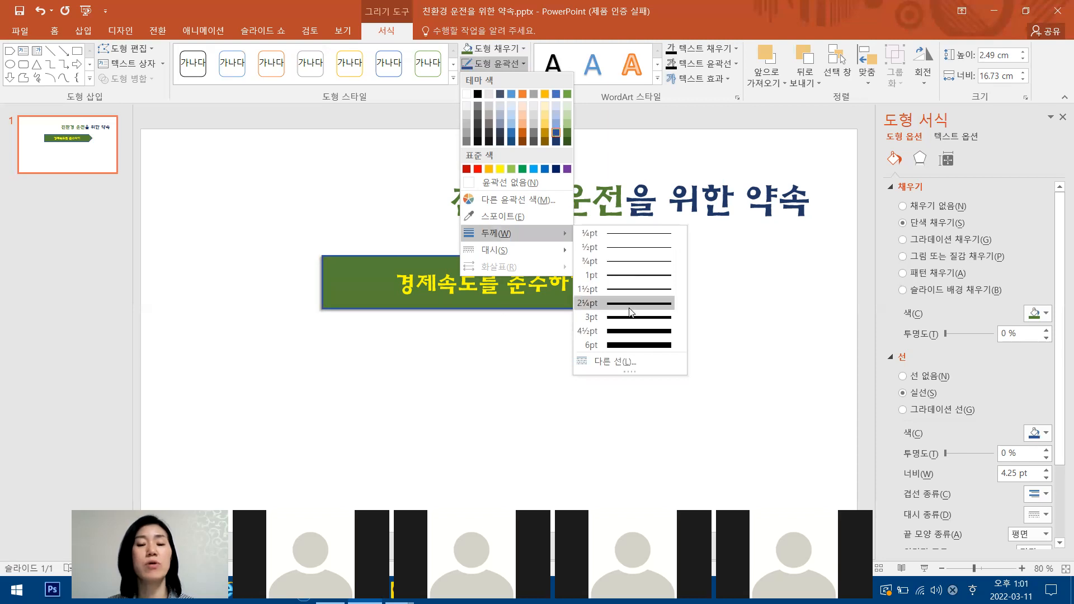
pyautogui.click(629, 305)
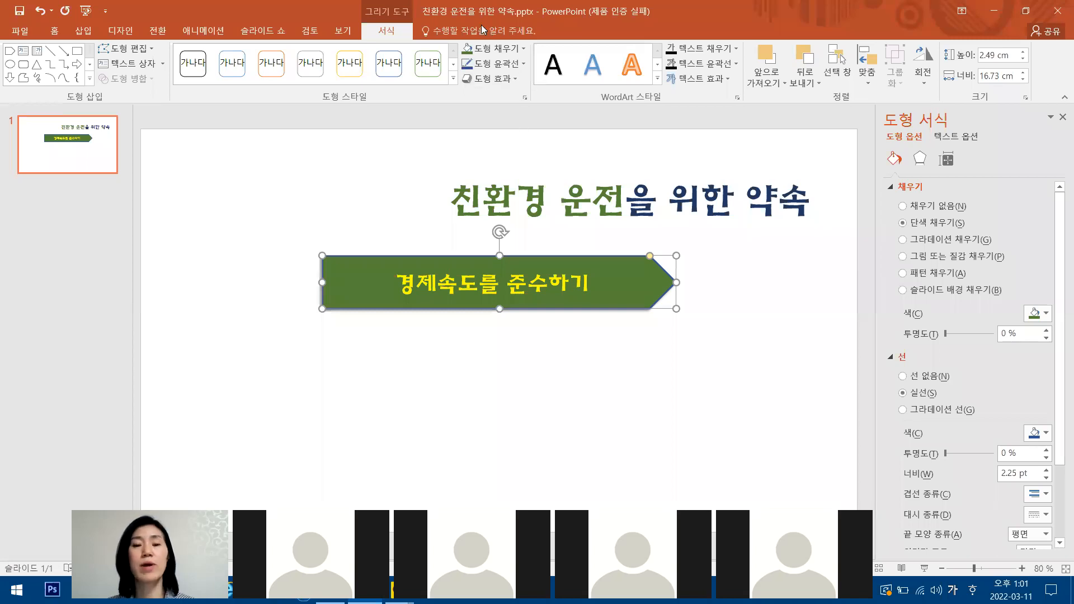
pyautogui.rightClick(622, 258)
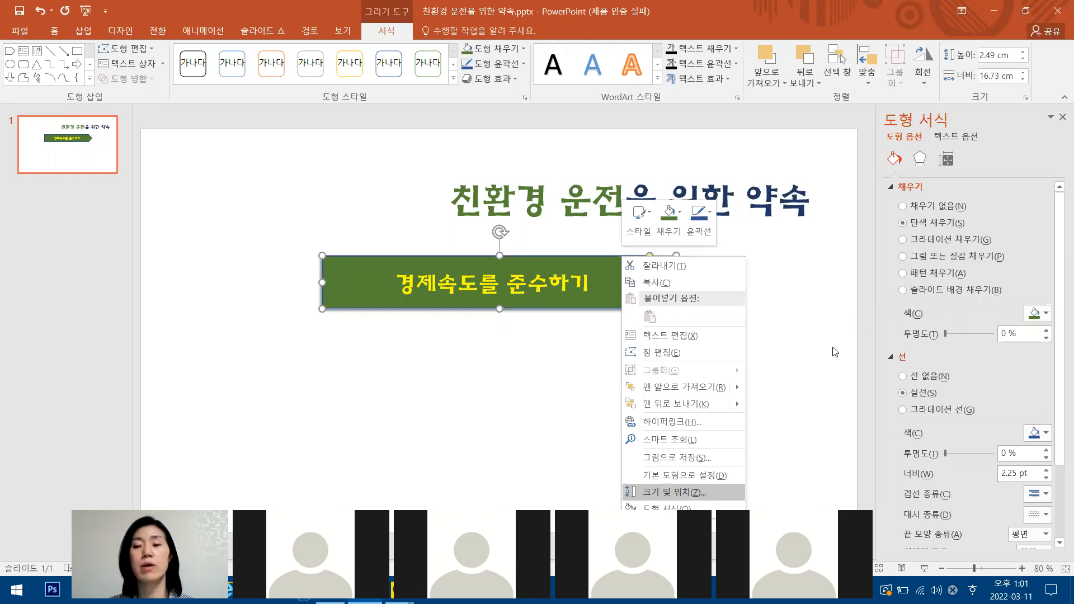
pyautogui.click(905, 170)
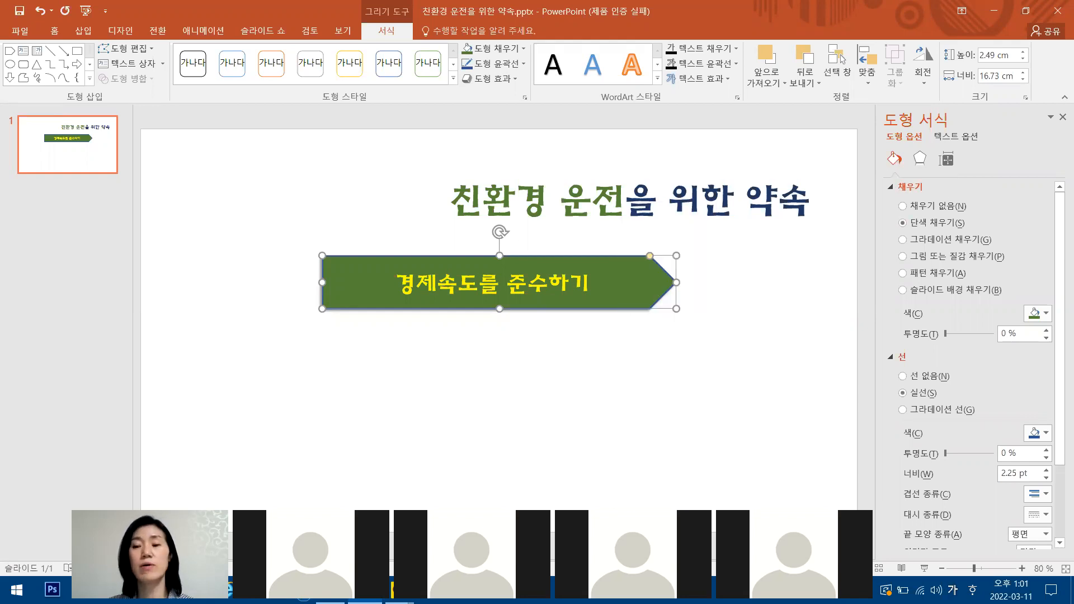
pyautogui.hotkey('ctrl', '1')
pyautogui.moveTo(873, 134)
pyautogui.mouseDown()
pyautogui.moveTo(902, 167)
pyautogui.moveTo(890, 168)
pyautogui.mouseUp()
pyautogui.moveTo(940, 227); pyautogui.dragTo(937, 221)
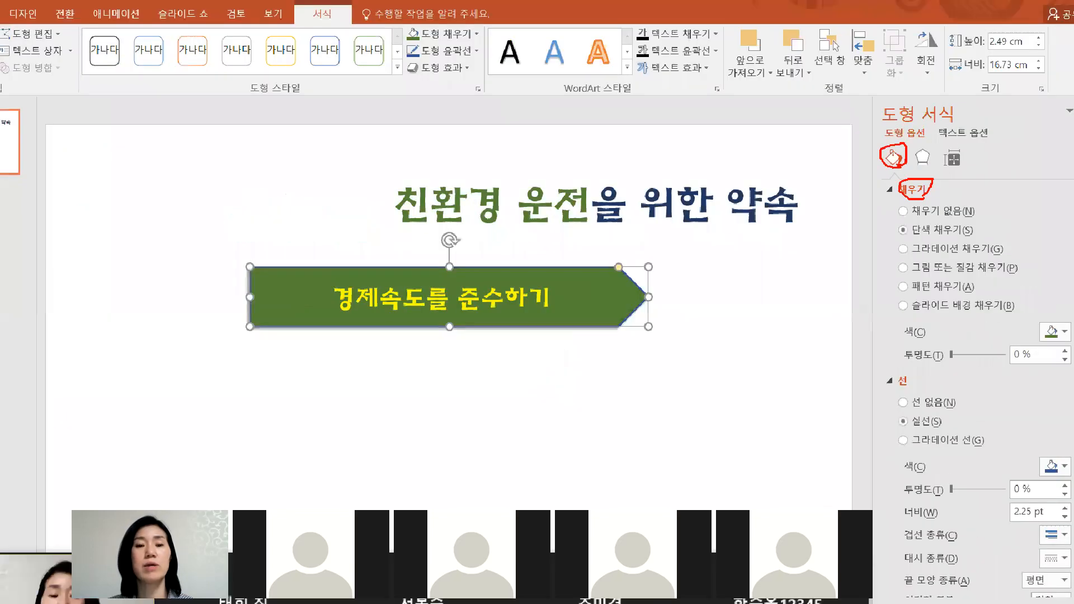
pyautogui.moveTo(446, 42)
pyautogui.mouseDown()
pyautogui.moveTo(481, 43)
pyautogui.moveTo(426, 31)
pyautogui.mouseUp()
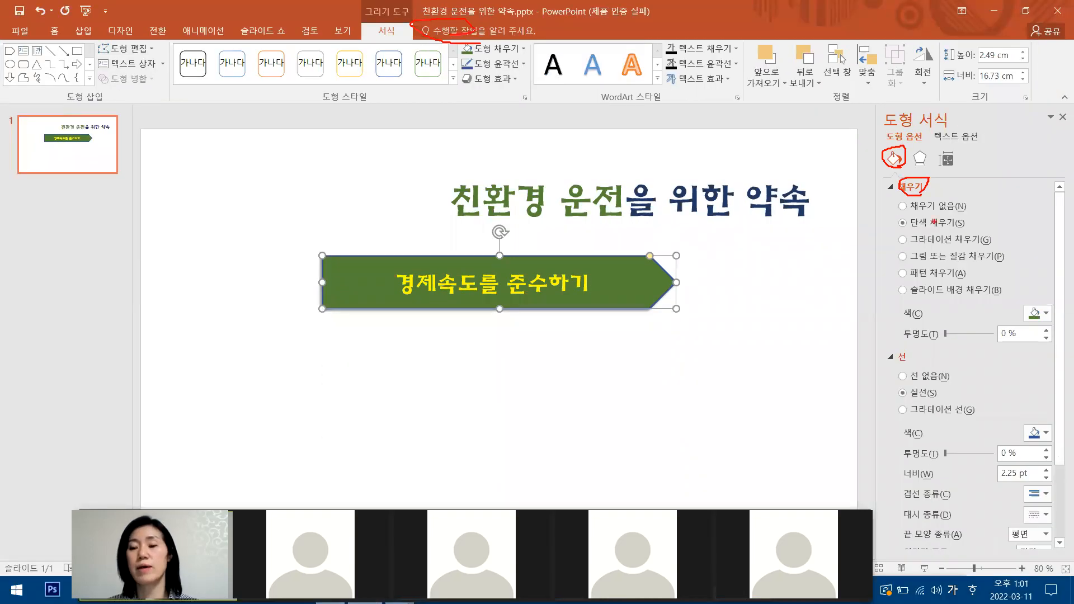
pyautogui.moveTo(911, 203); pyautogui.dragTo(909, 290)
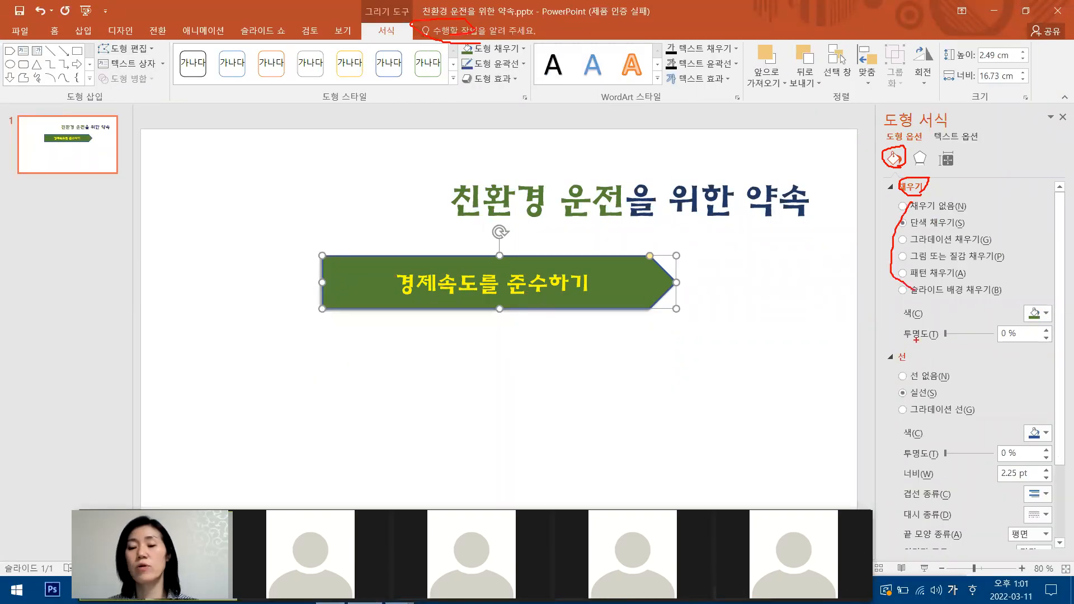